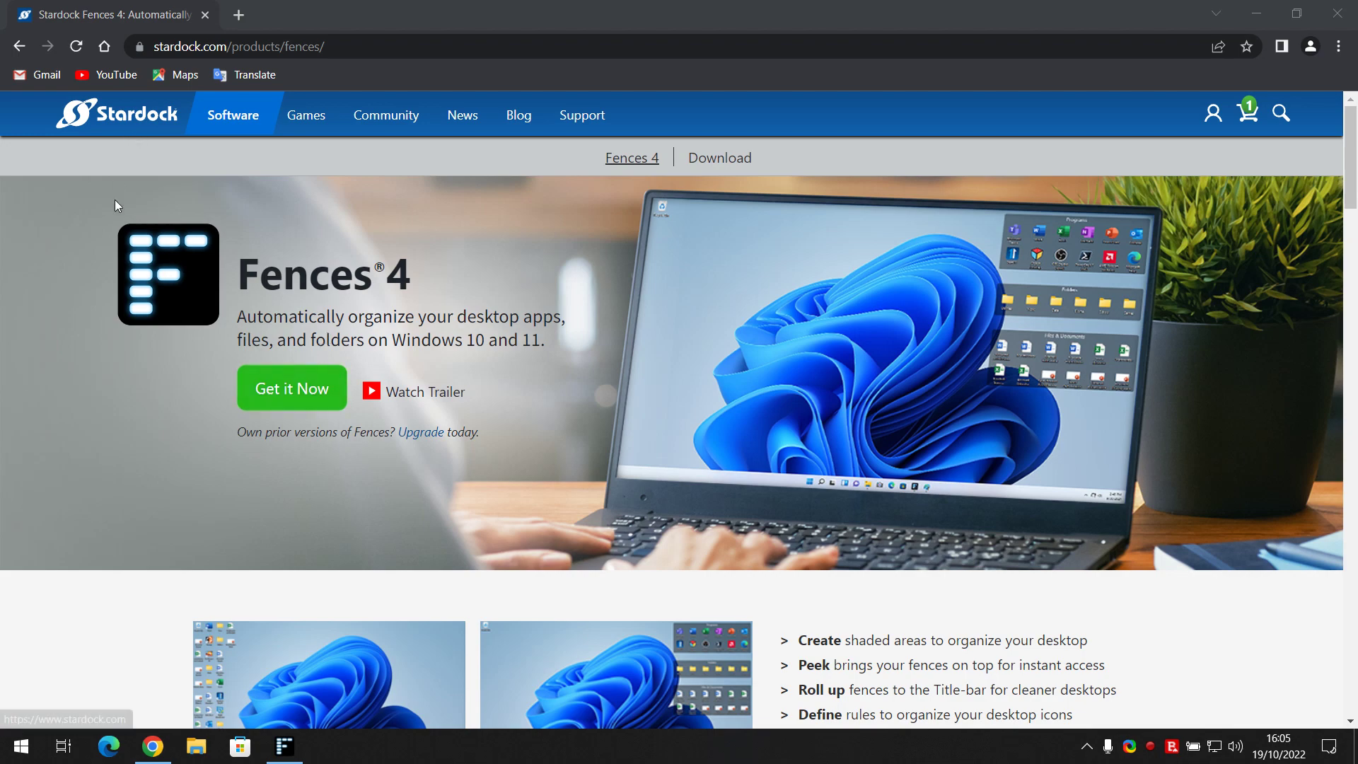
Scroll the stardock.com Fences 4 product page down through its features to the Screenshots section.
mouse_move(210, 138)
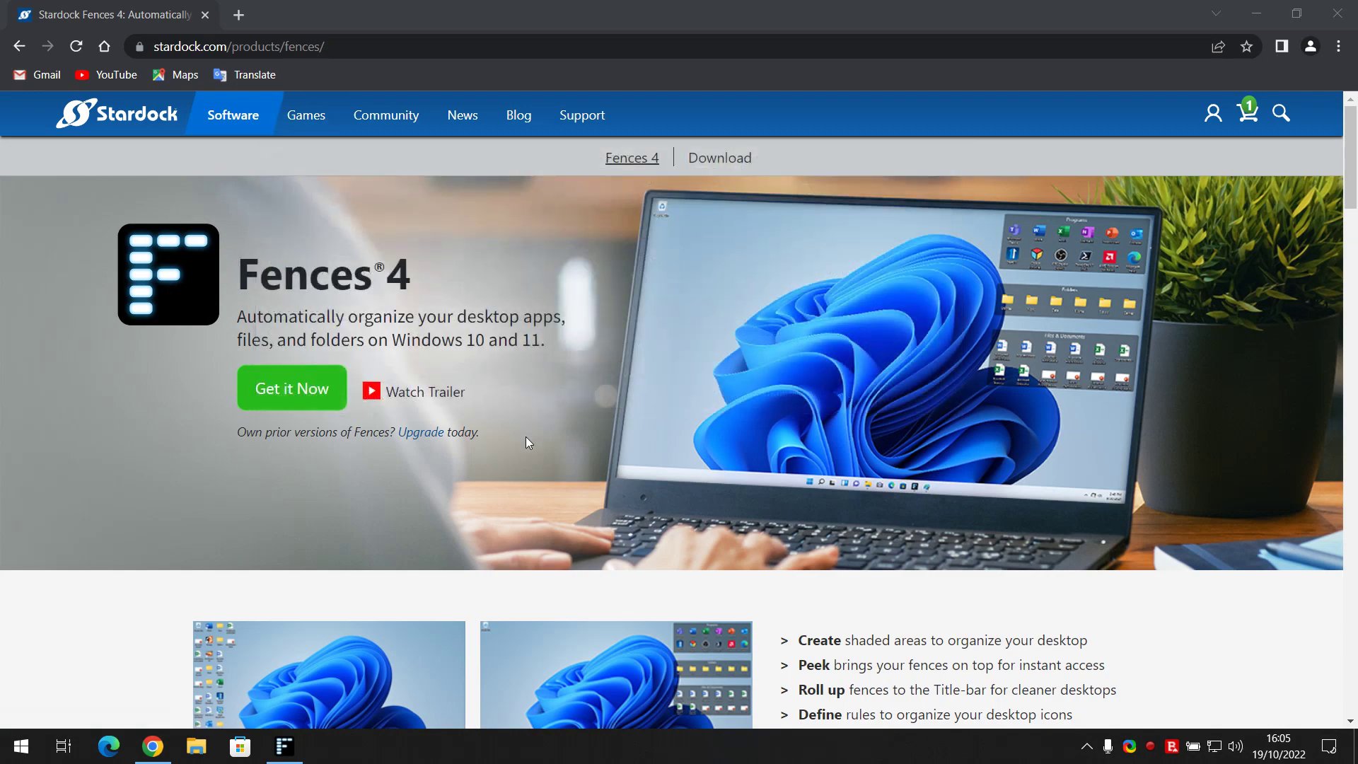
scroll(528, 437, down, 7)
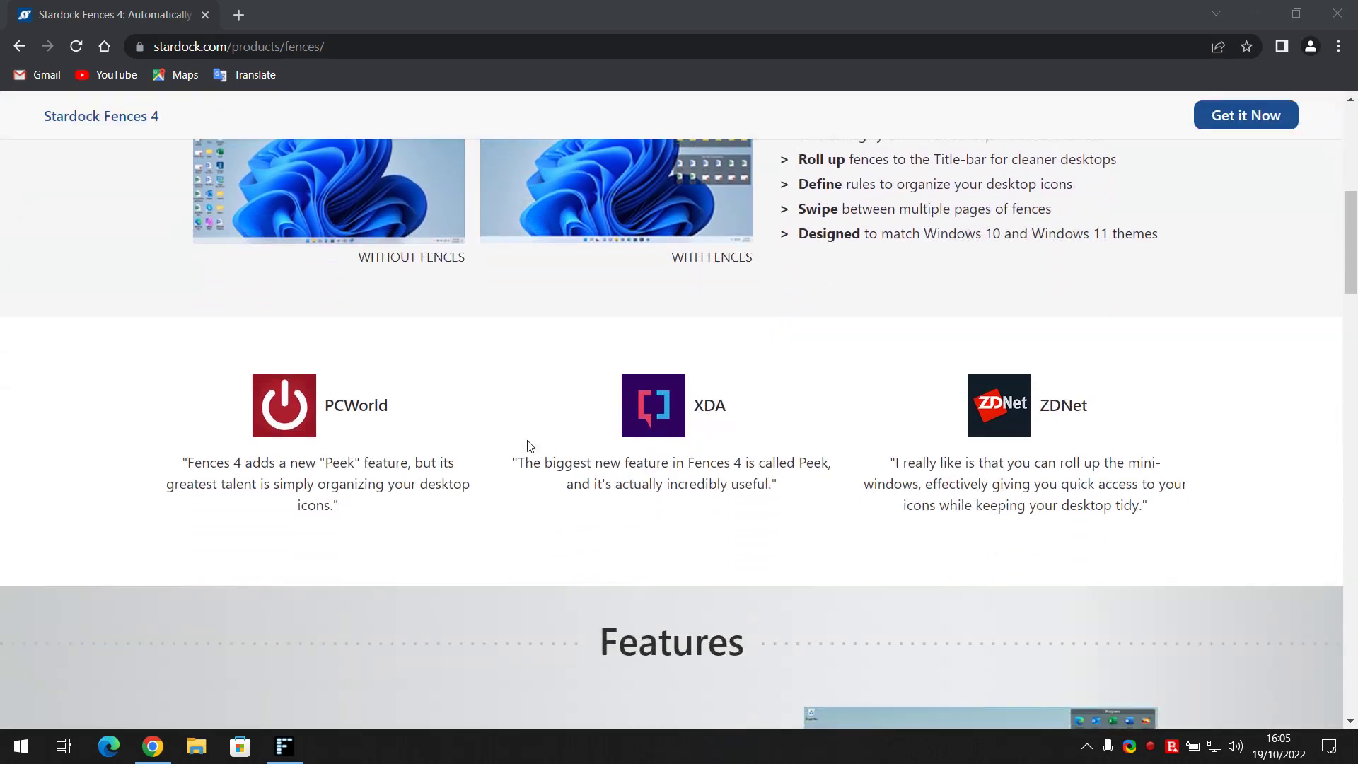
scroll(523, 447, down, 3)
scroll(1354, 309, down, 1)
drag(1354, 309, 1352, 597)
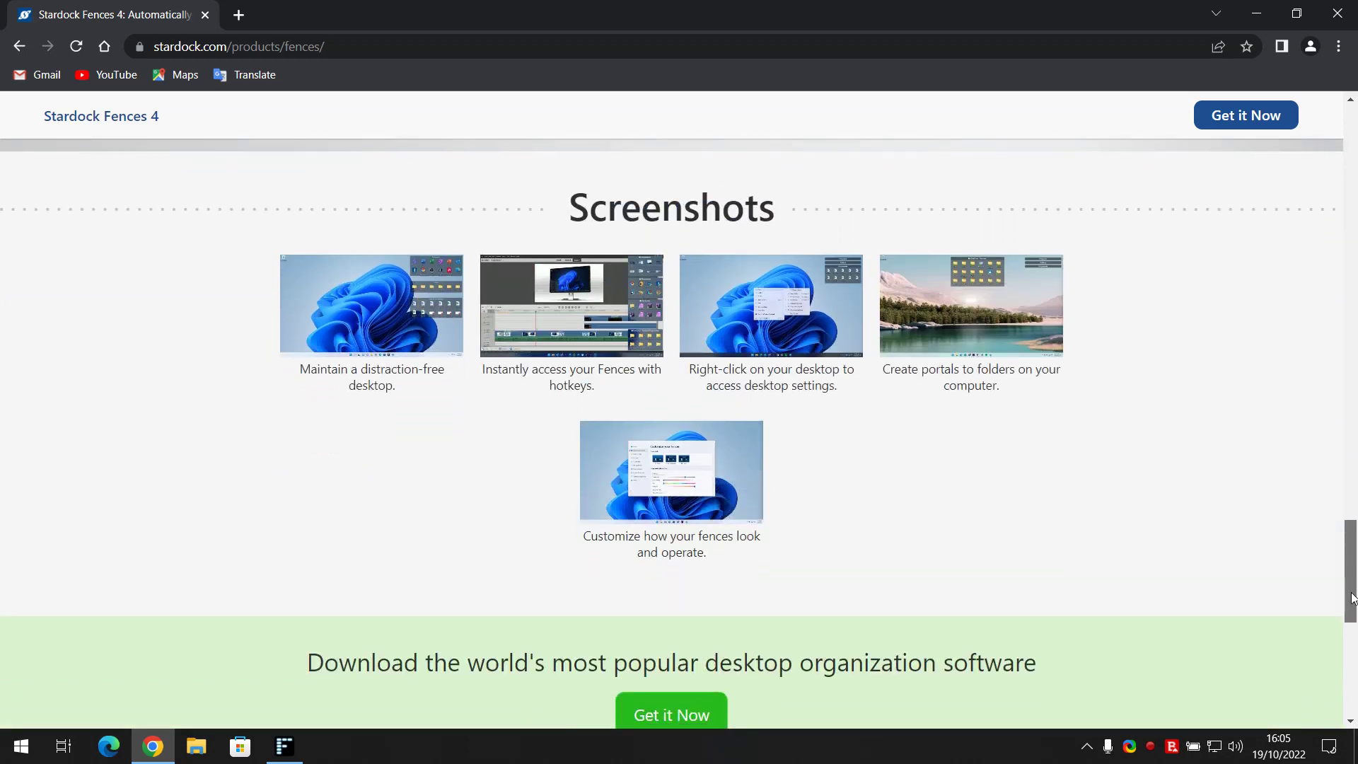
drag(1351, 597, 1352, 594)
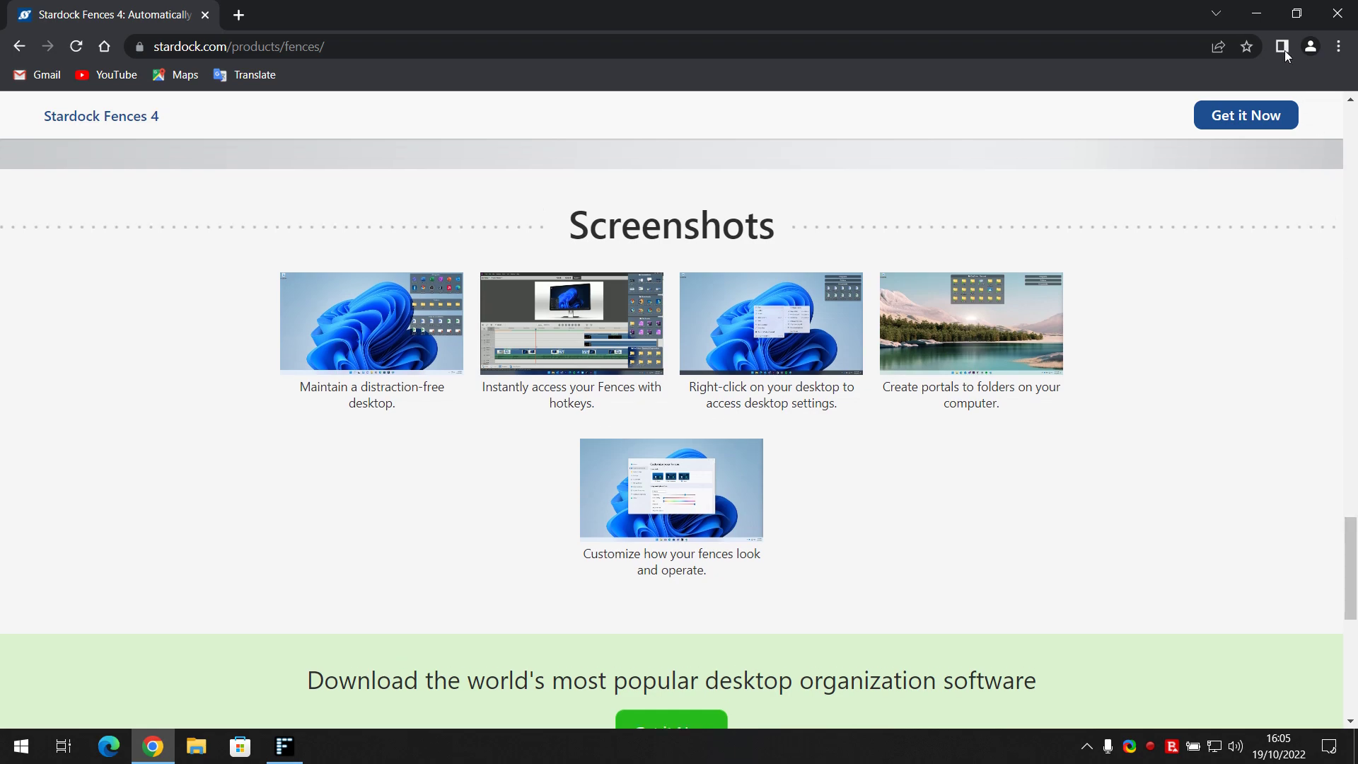
click(1262, 12)
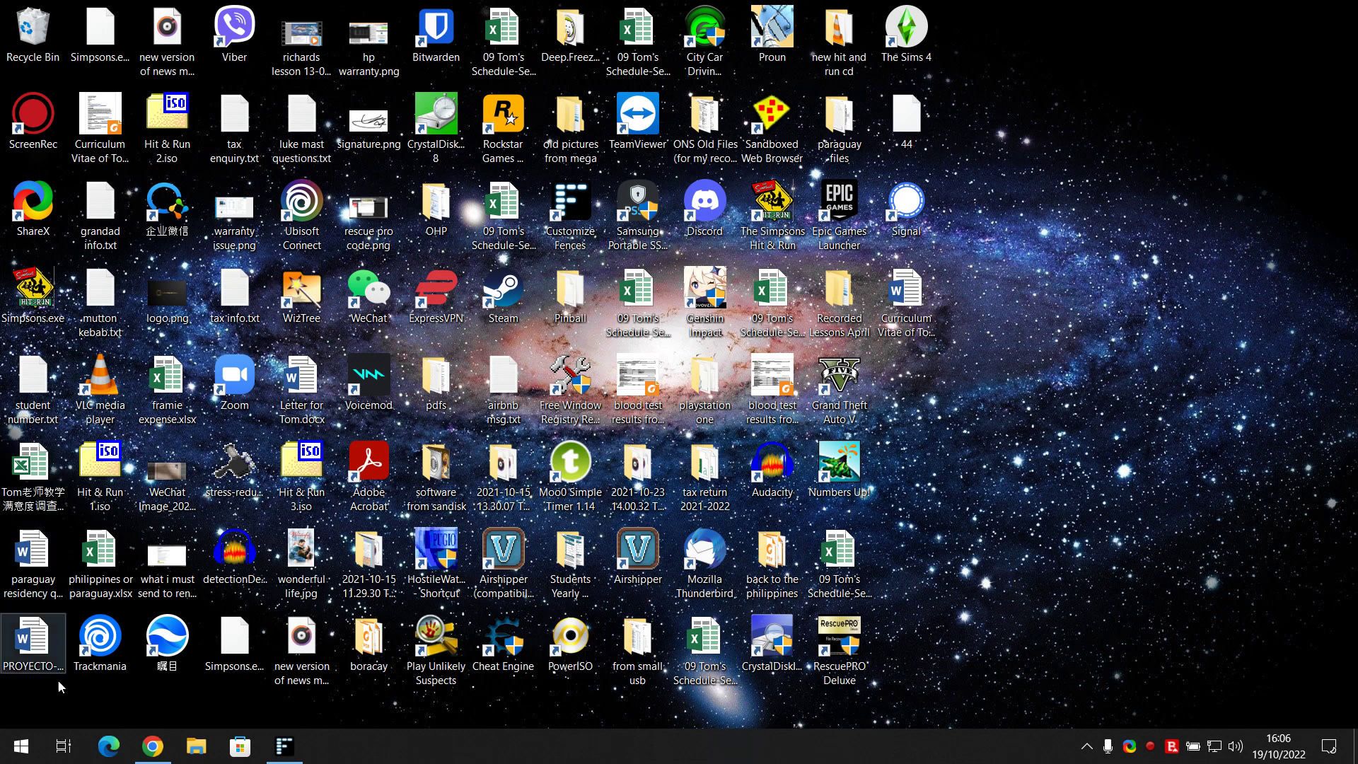
click(152, 746)
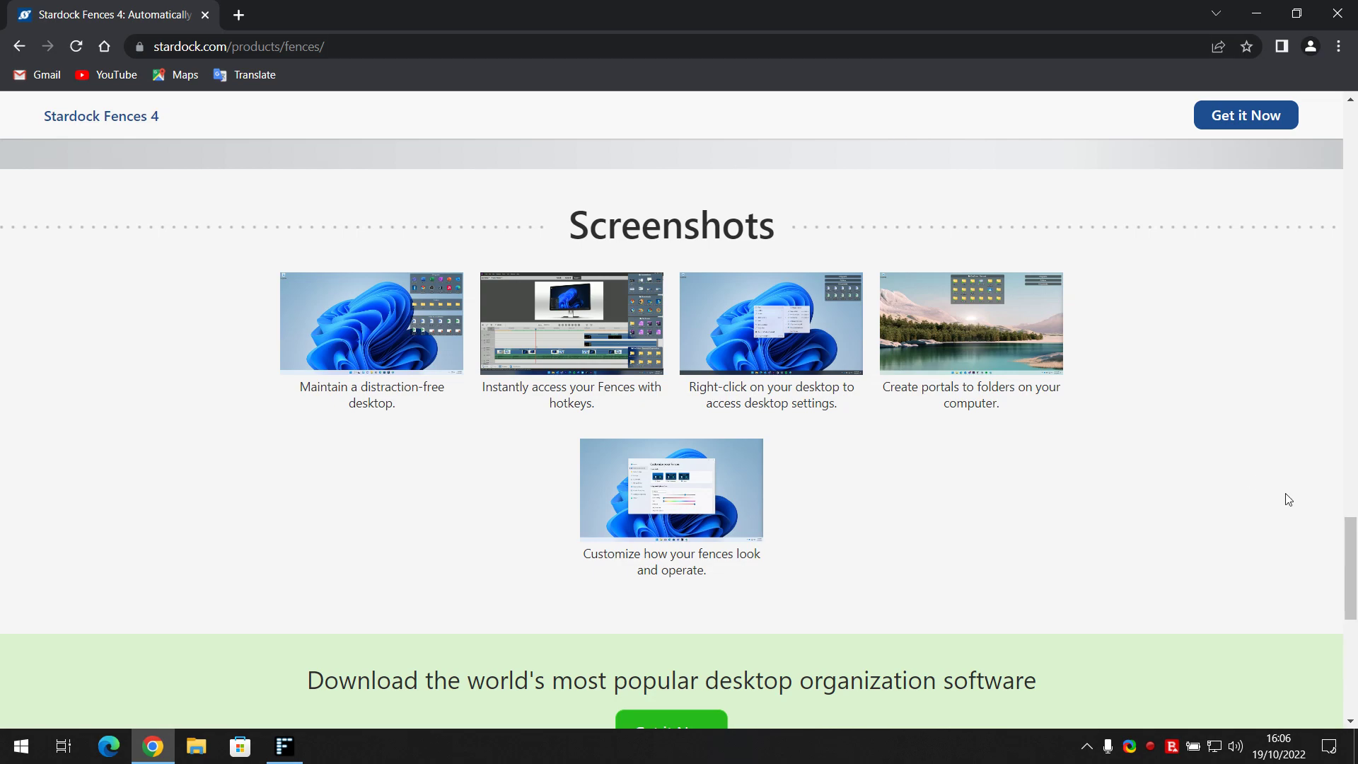
drag(1347, 559, 1354, 133)
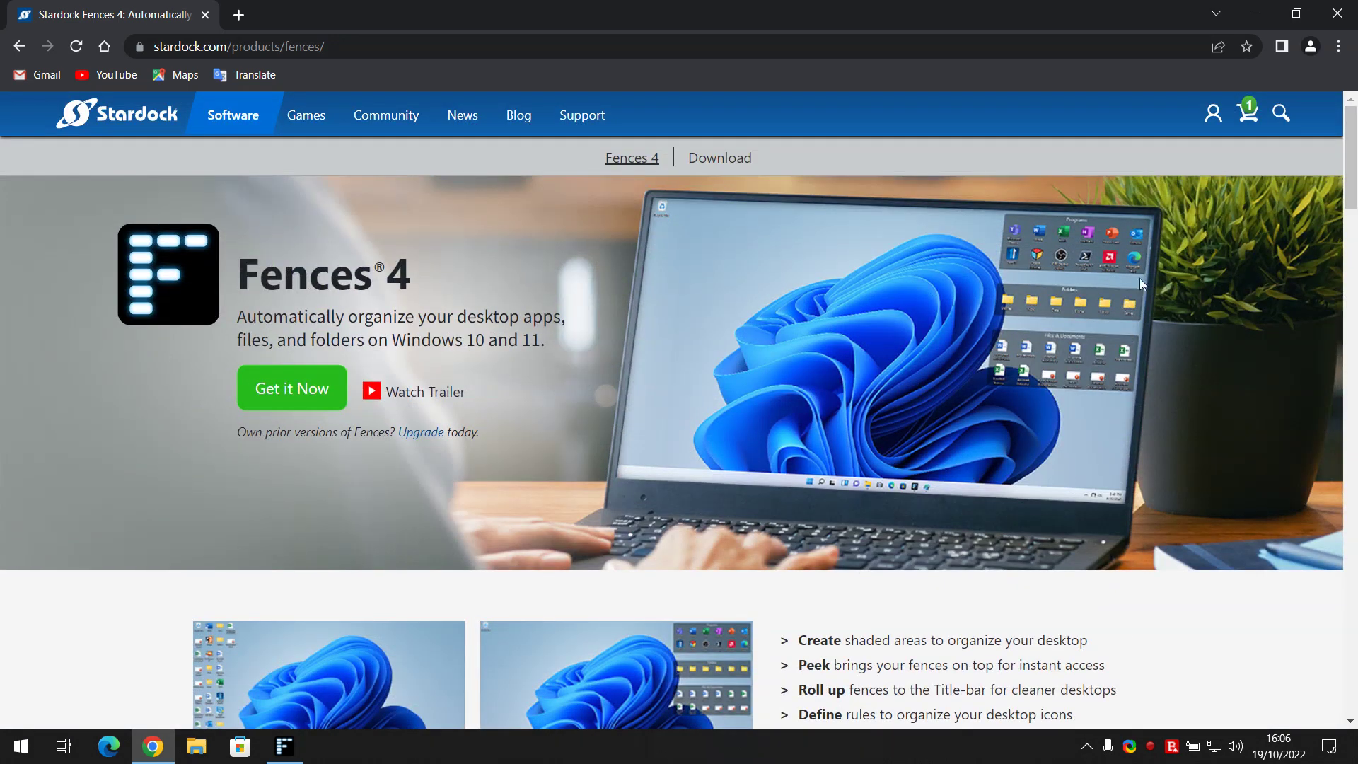
Minimize Chrome, bring up the Fences 4 settings window from the taskbar and enlarge it.
click(1256, 13)
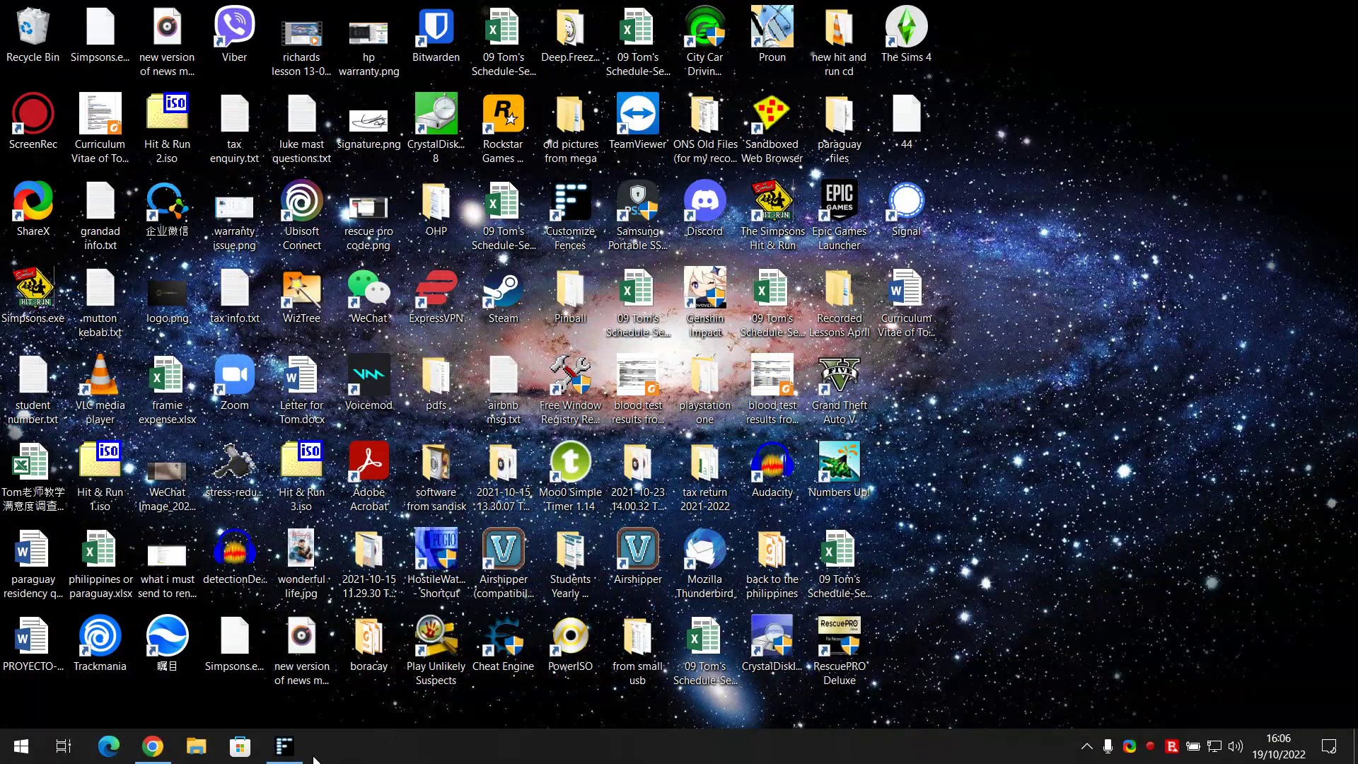
click(285, 746)
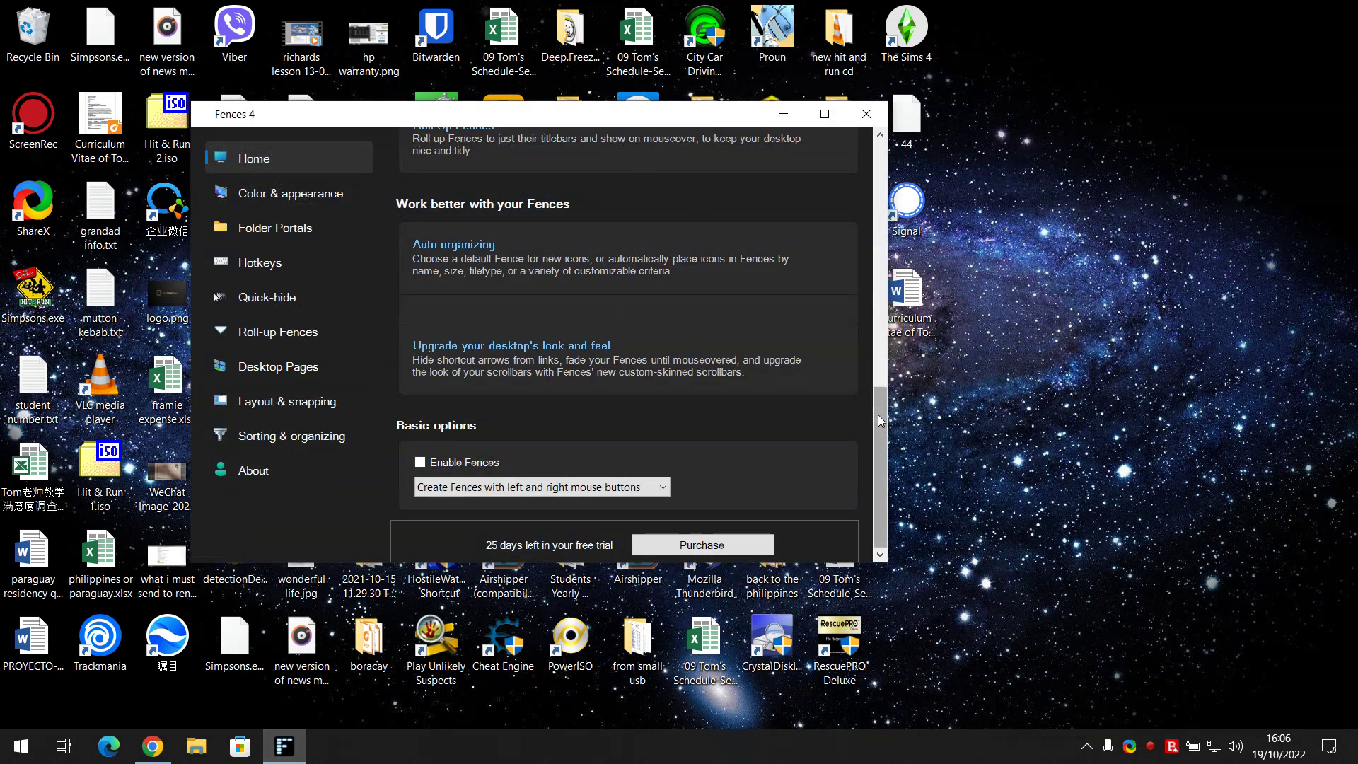
drag(879, 409, 883, 174)
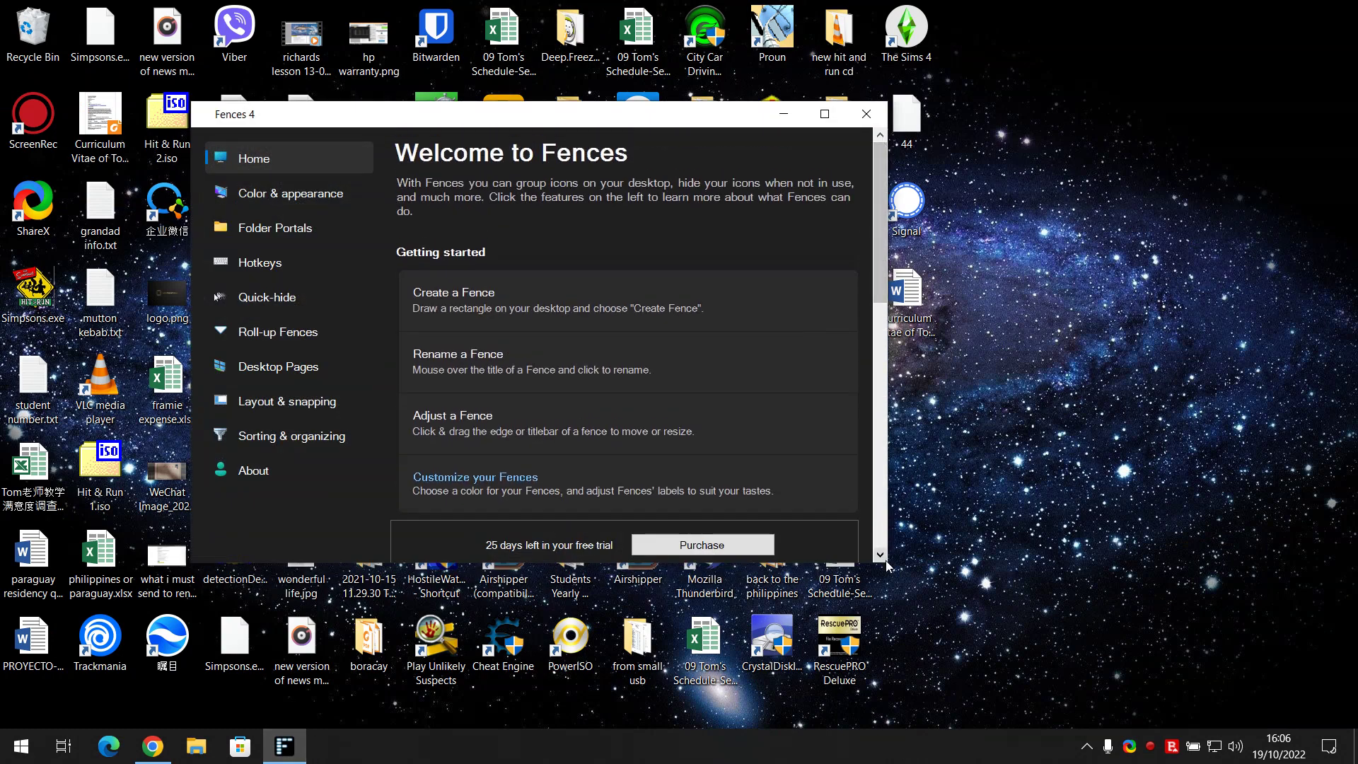
drag(885, 562, 1086, 600)
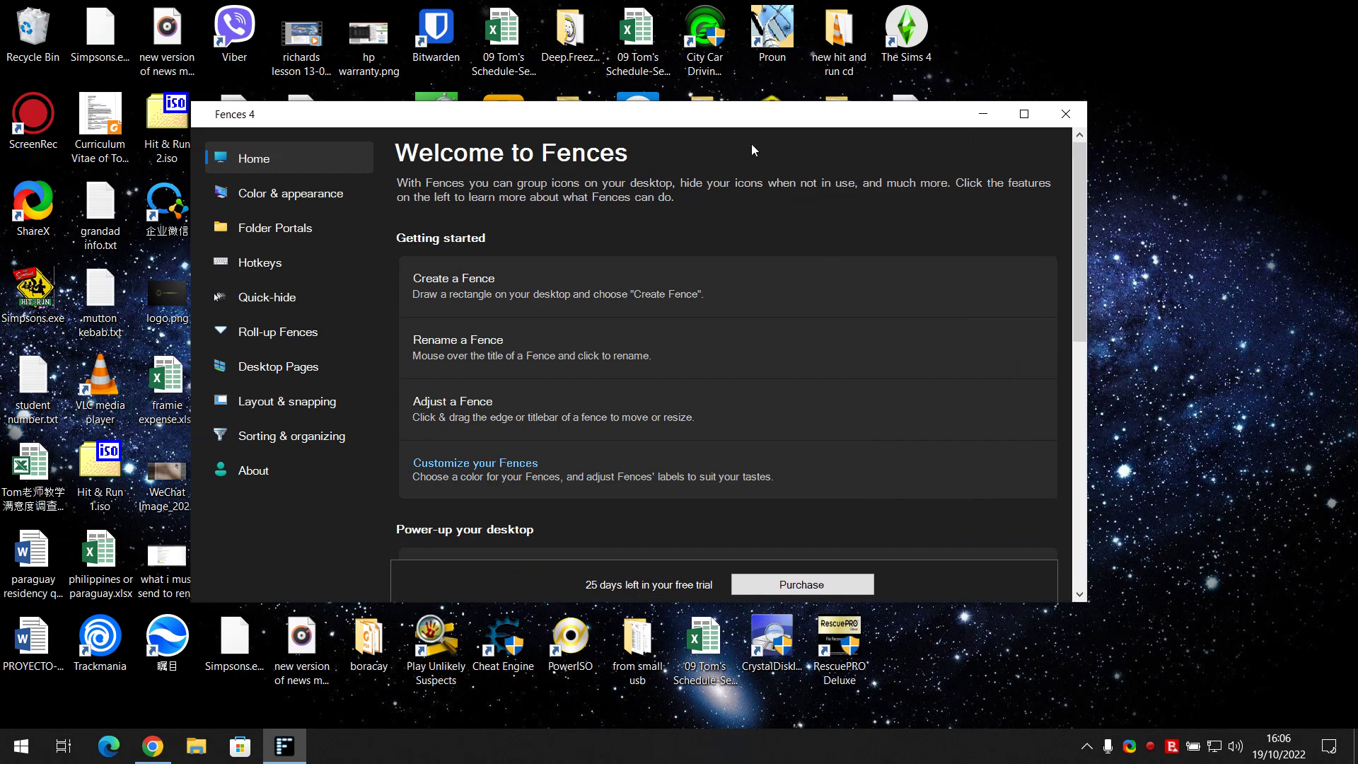
Move the settings window lower and scroll the Home page down to Basic options.
drag(750, 127, 627, 188)
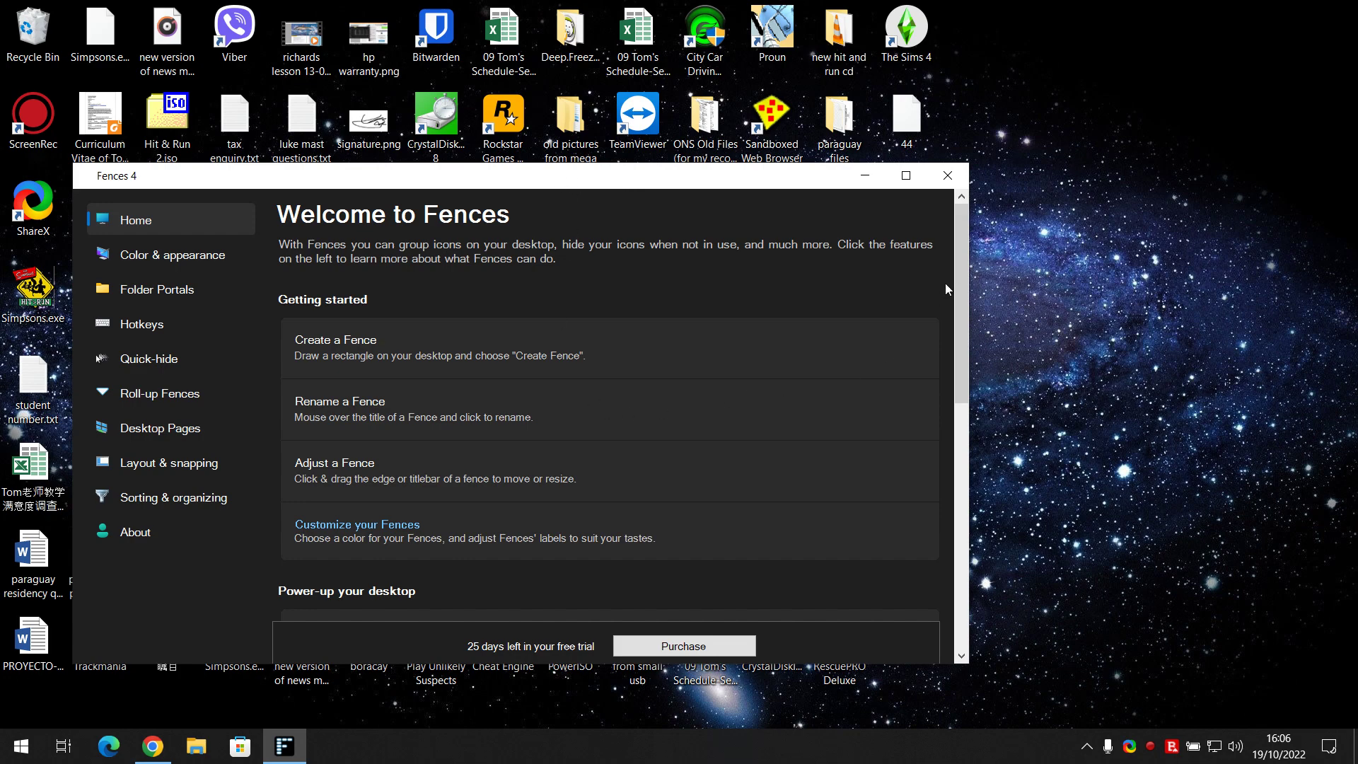
drag(645, 175, 565, 628)
scroll(832, 423, down, 3)
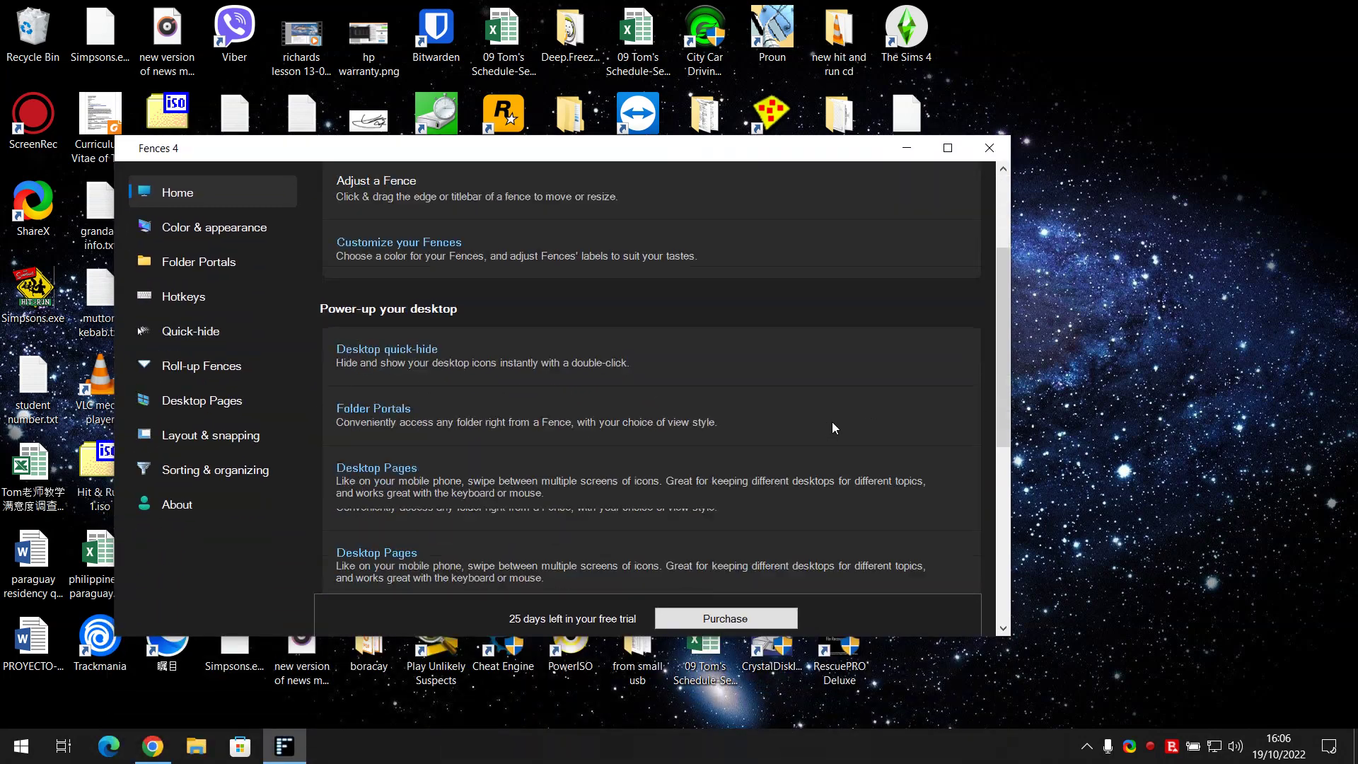
scroll(831, 429, down, 5)
Enable Fences, minimize the settings, and scroll through the Programs, Folders and Files & Documents fences.
click(356, 541)
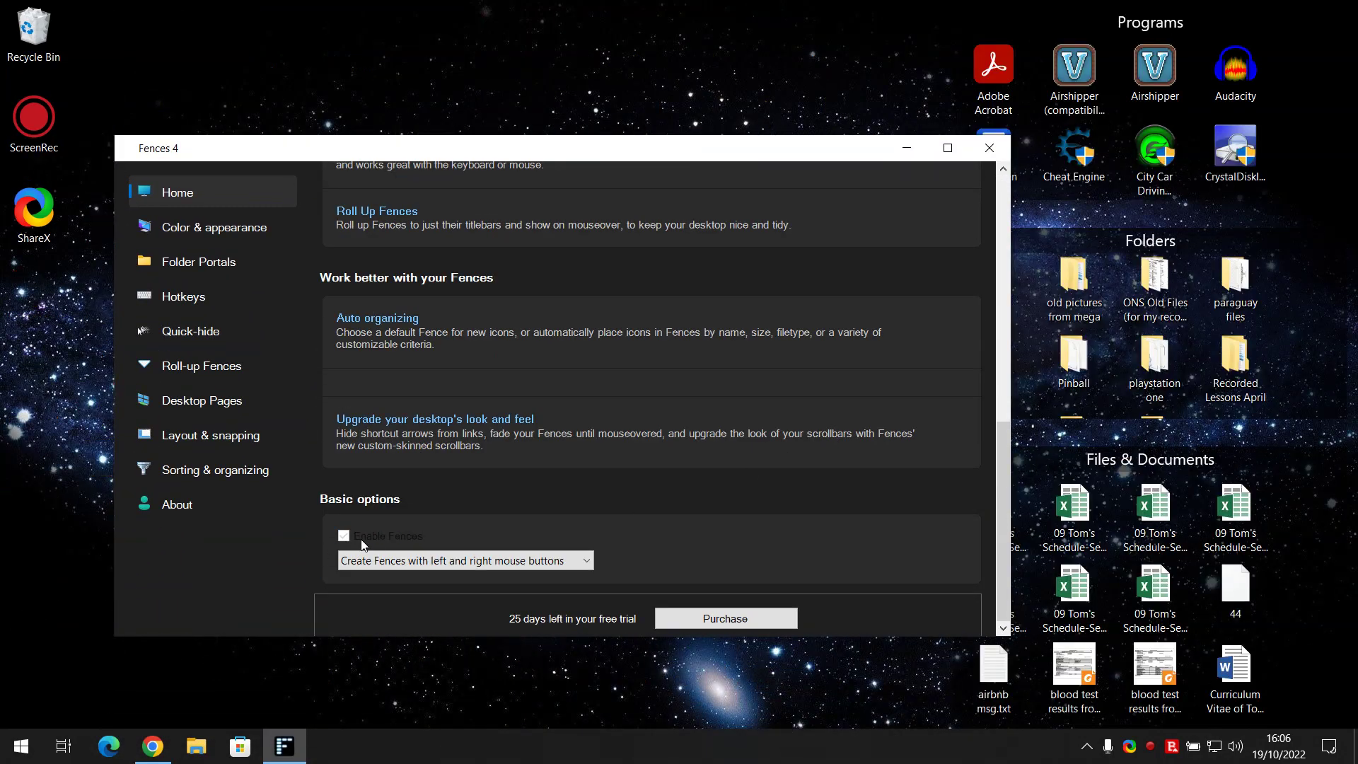
click(905, 148)
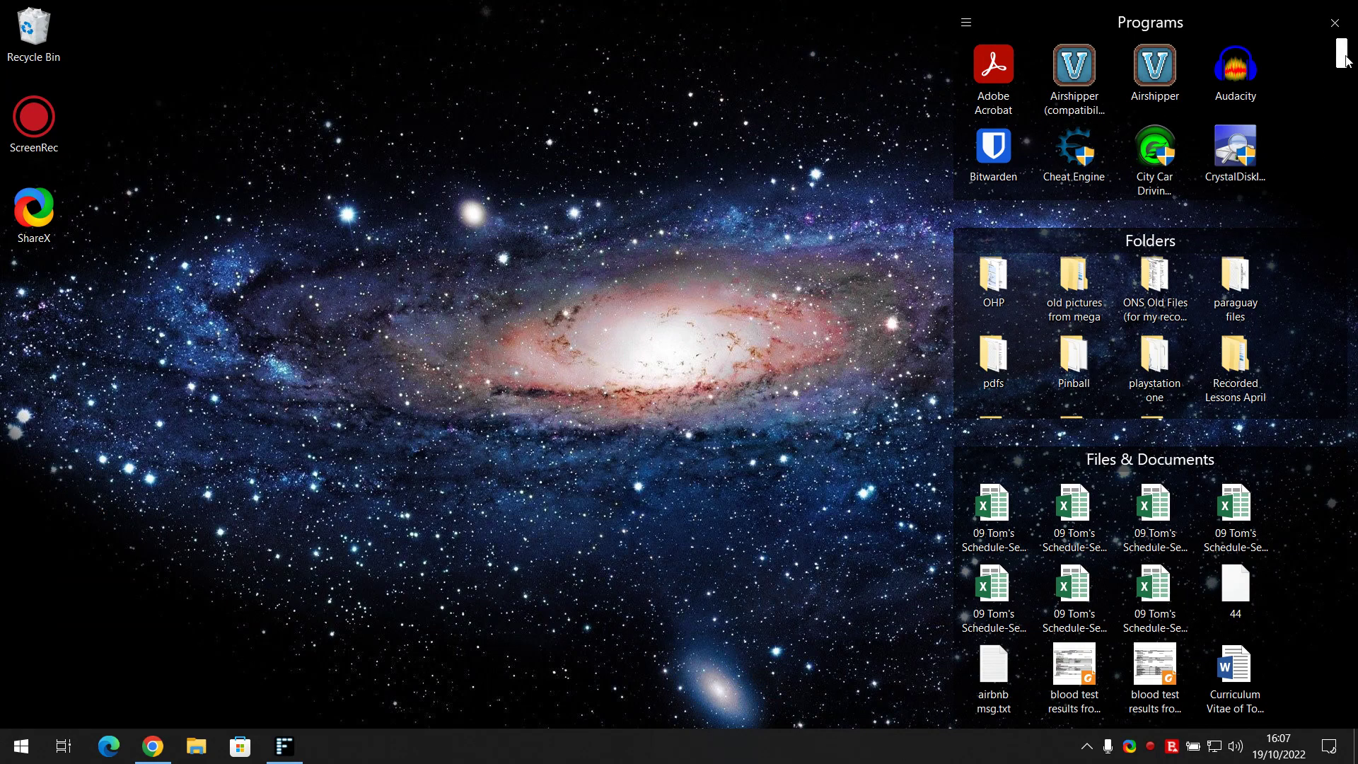
mouse_move(1343, 57)
mouse_down()
mouse_move(1344, 128)
mouse_move(1343, 57)
mouse_up()
drag(1345, 355, 1345, 288)
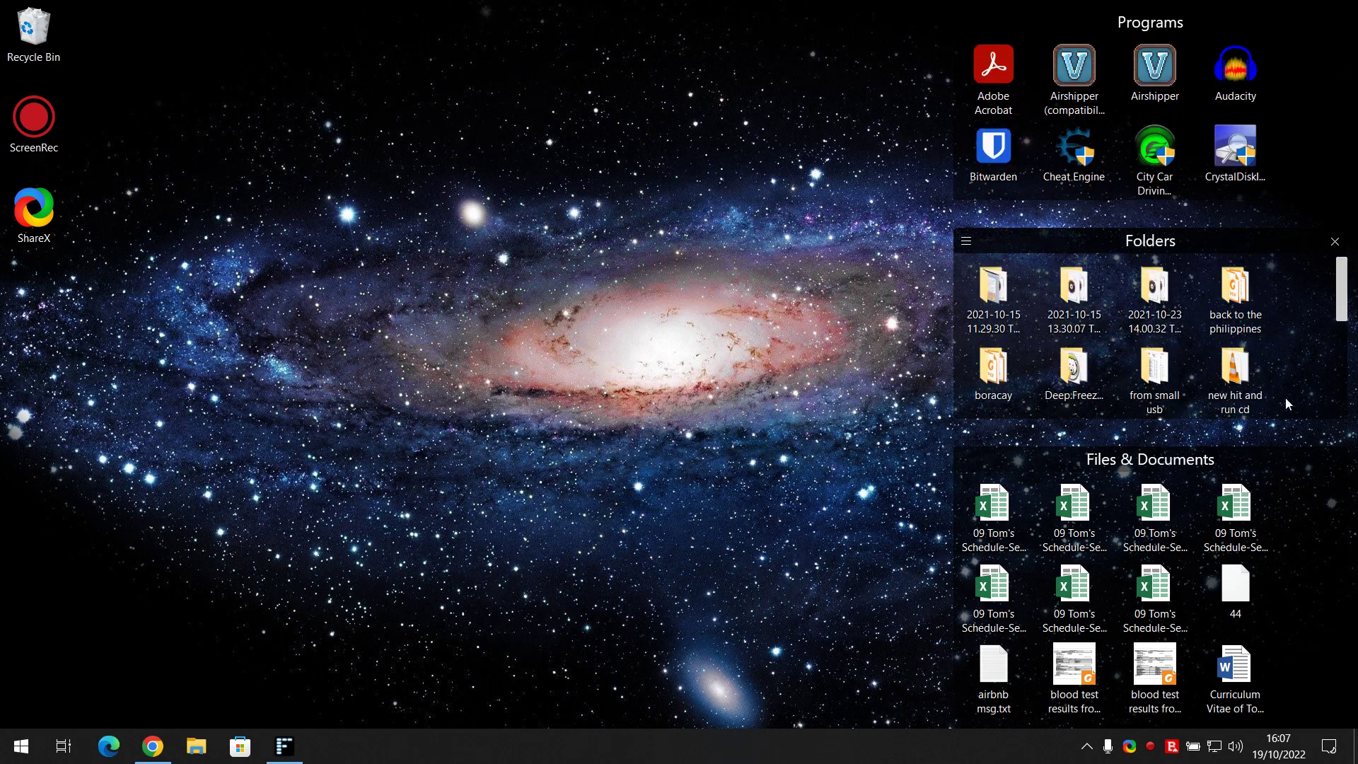
mouse_move(1336, 524)
mouse_down()
mouse_move(1335, 693)
mouse_move(1345, 506)
mouse_up()
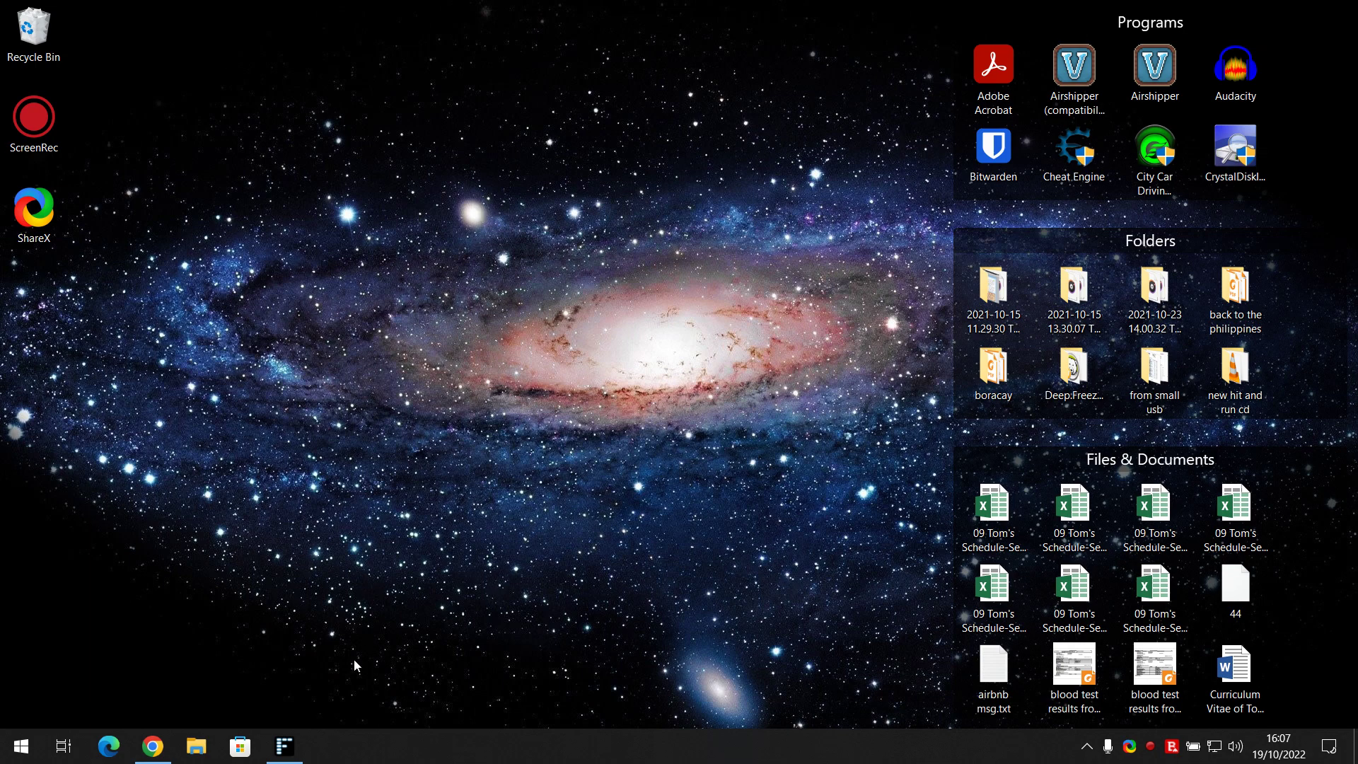
Create a fence near the desktop centre titled 'Screen Recorders'.
drag(275, 263, 435, 381)
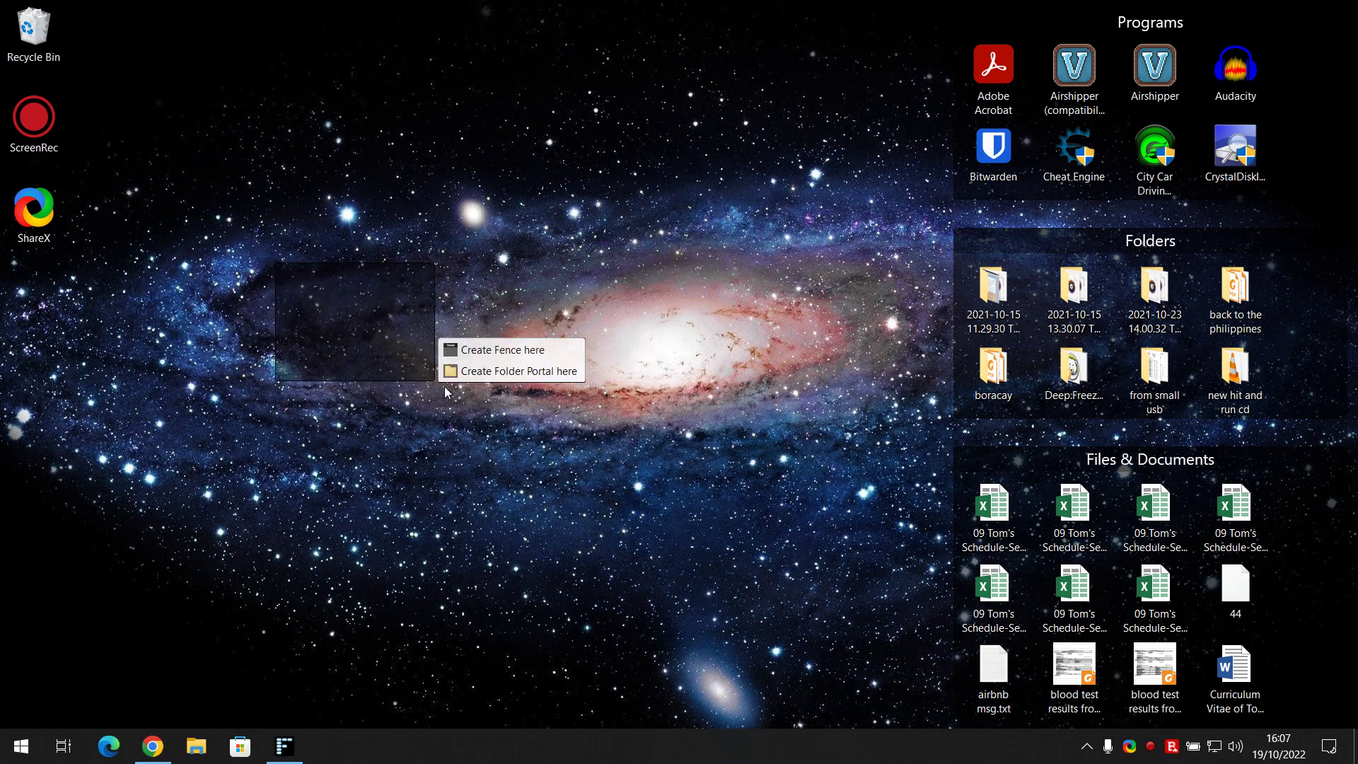
click(454, 450)
drag(262, 191, 653, 422)
click(598, 400)
drag(328, 237, 672, 403)
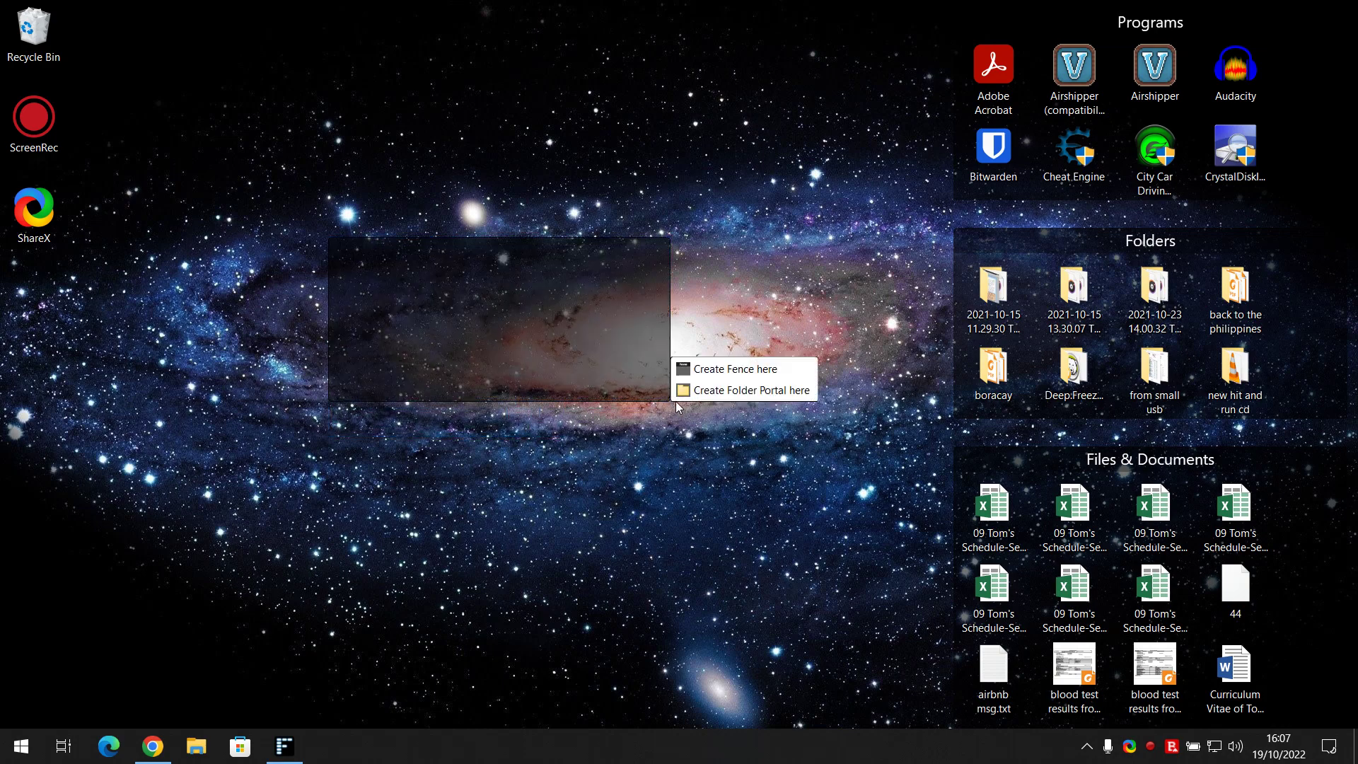
click(260, 308)
drag(422, 292, 761, 439)
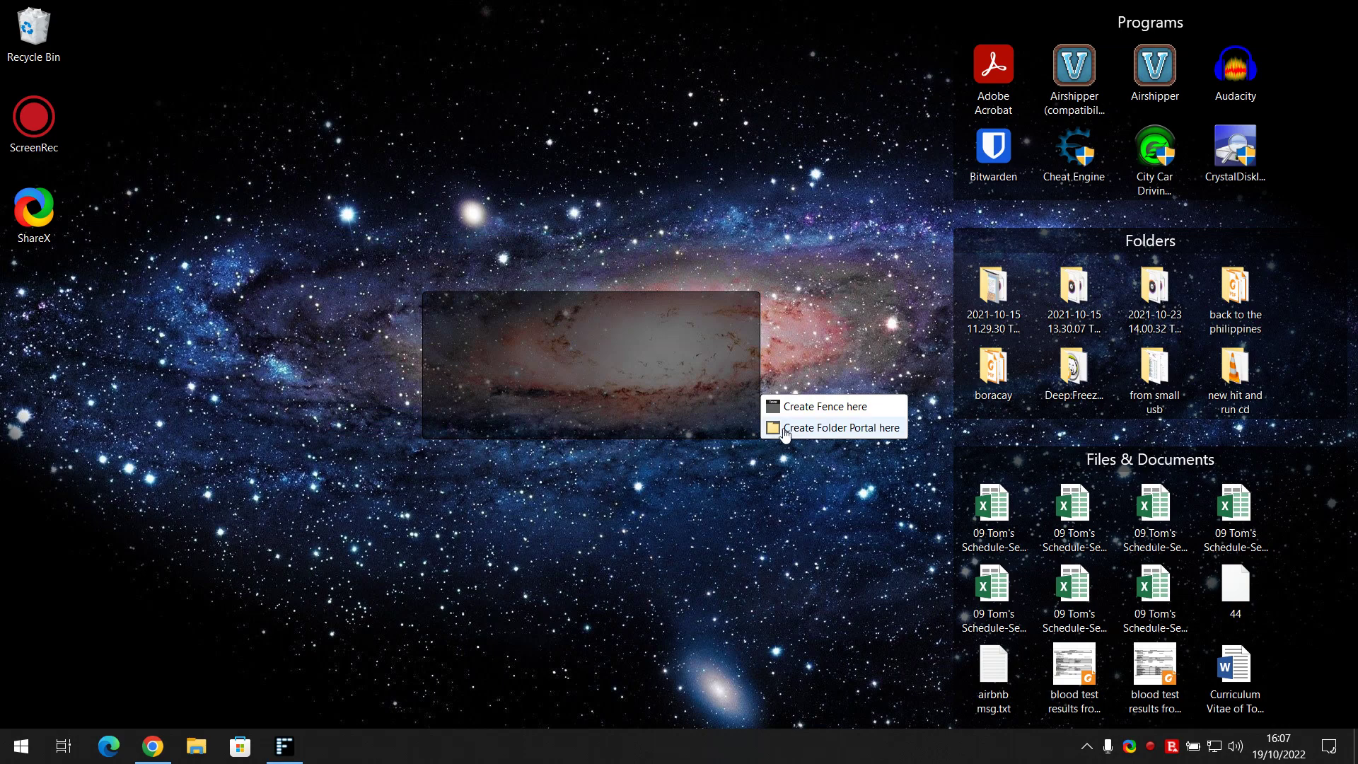
click(852, 416)
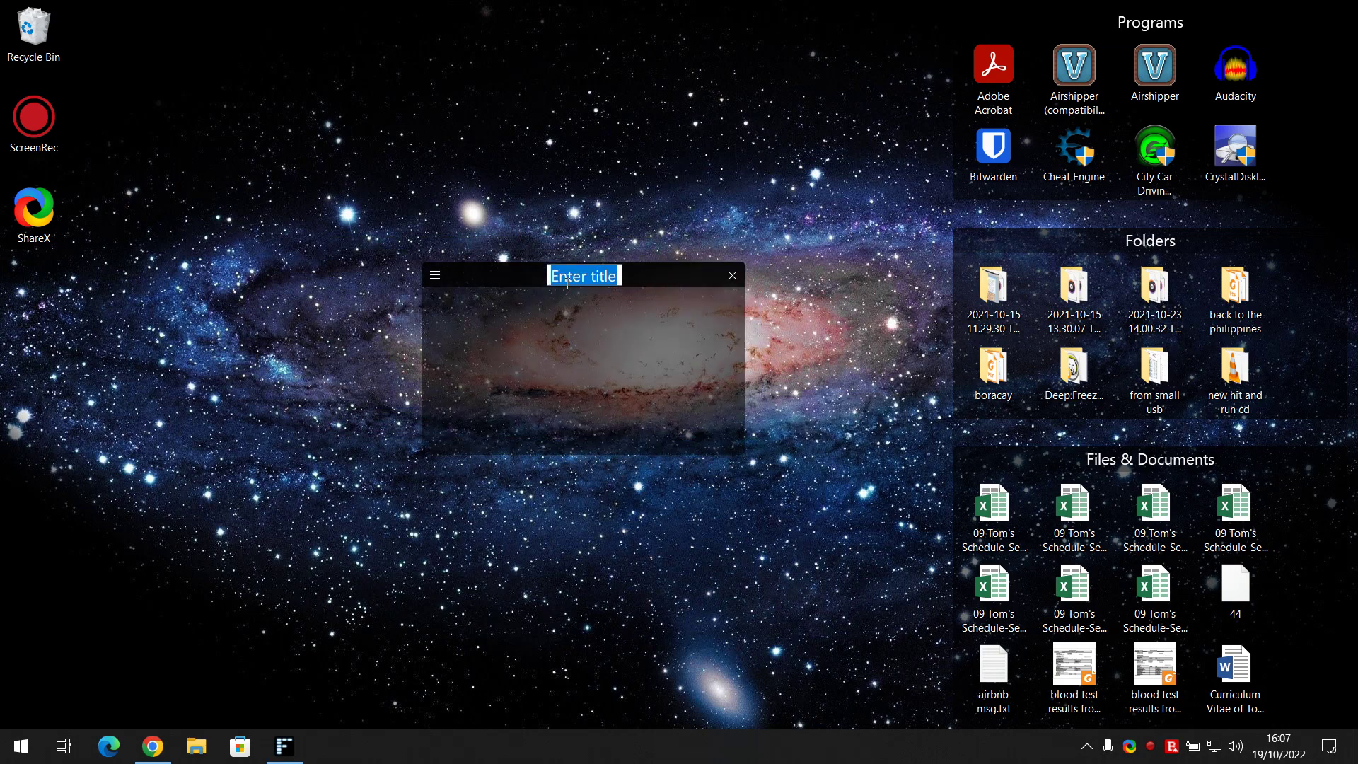
text(Screen Recorders)
key(Return)
Select the ScreenRec and ShareX icons and drag them into the Screen Recorders fence.
drag(39, 148, 32, 212)
drag(157, 132, 21, 237)
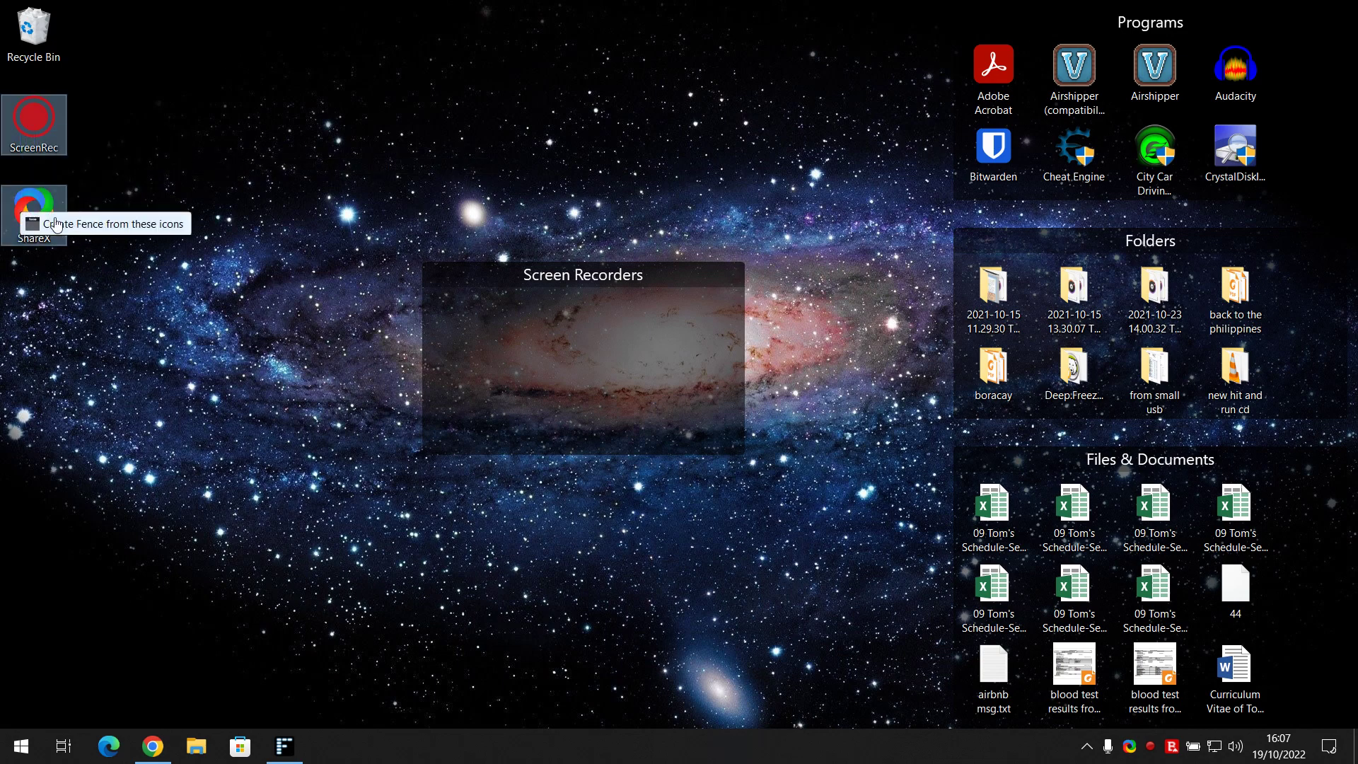
click(106, 198)
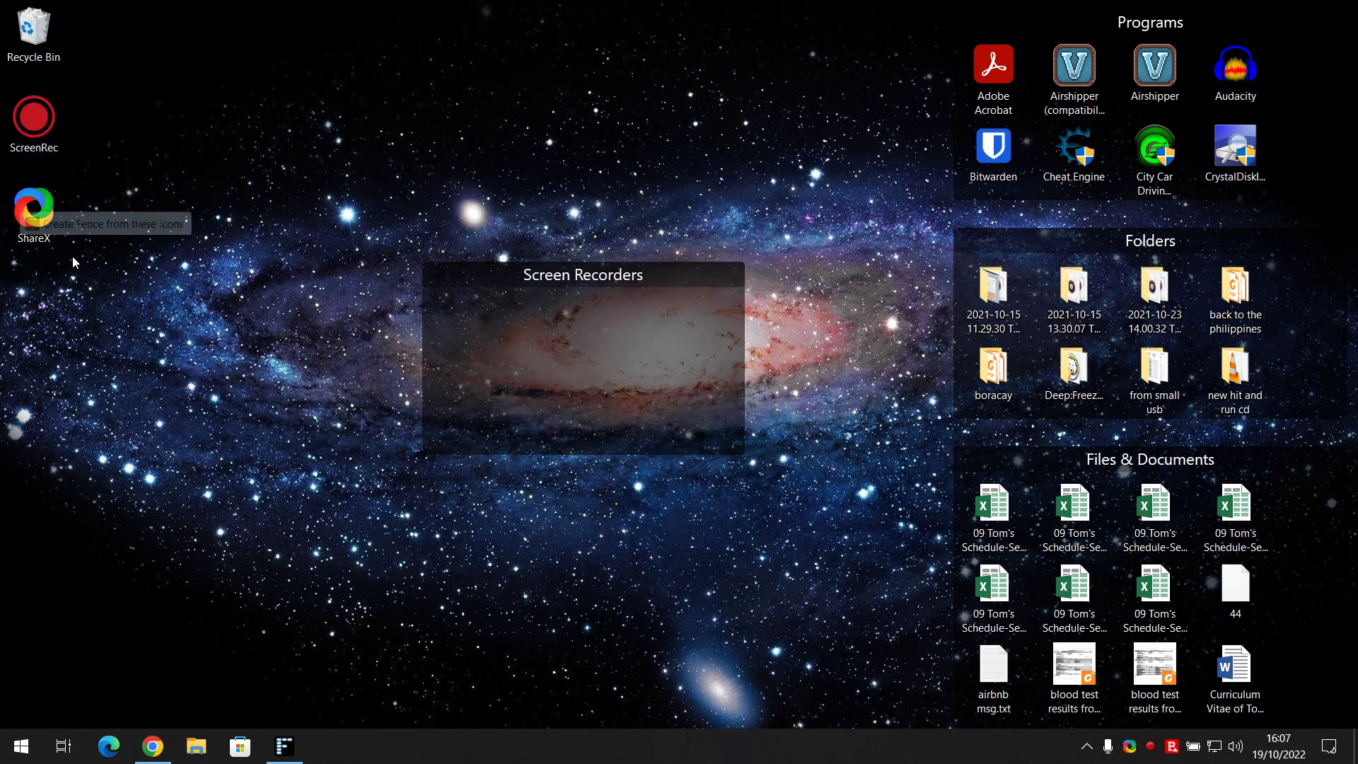
drag(60, 241, 579, 347)
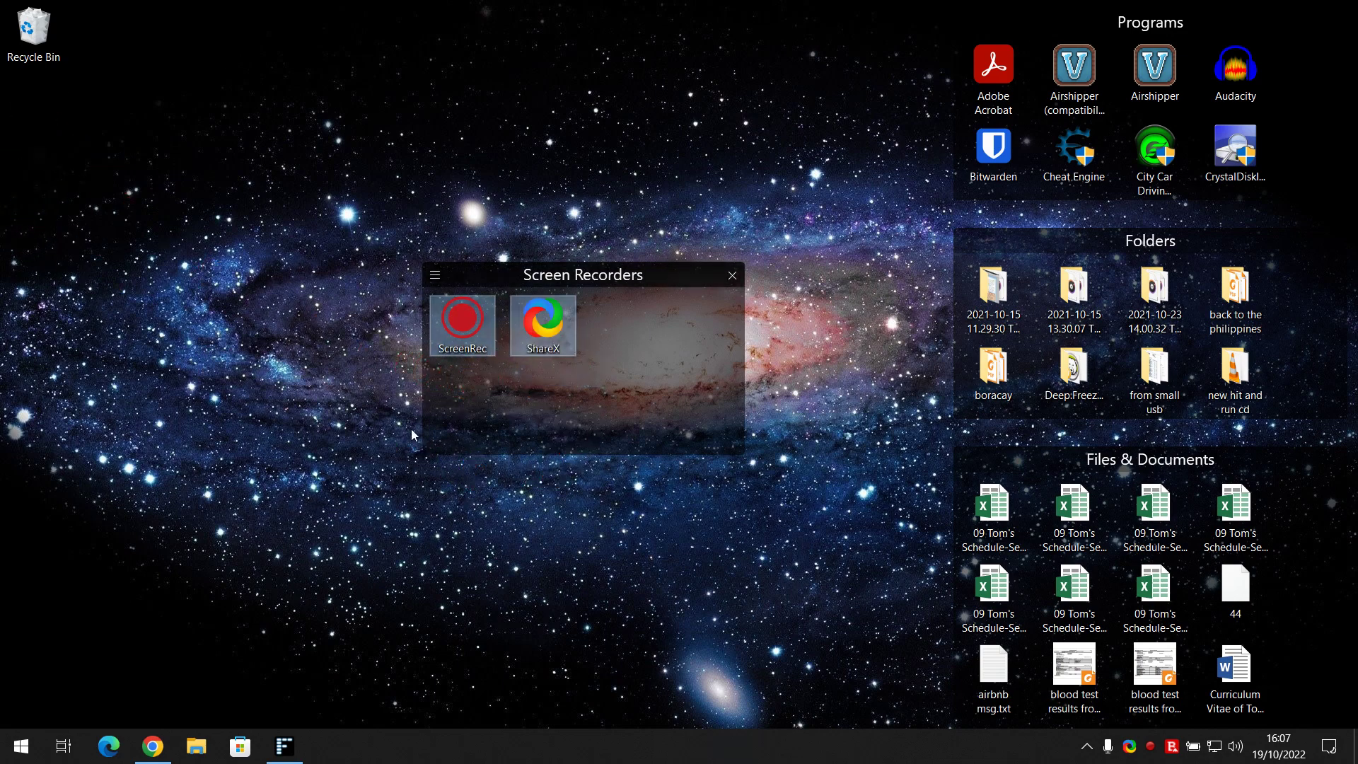
Move the Screen Recorders fence up and left and widen the Programs fence to five columns.
drag(622, 279, 542, 129)
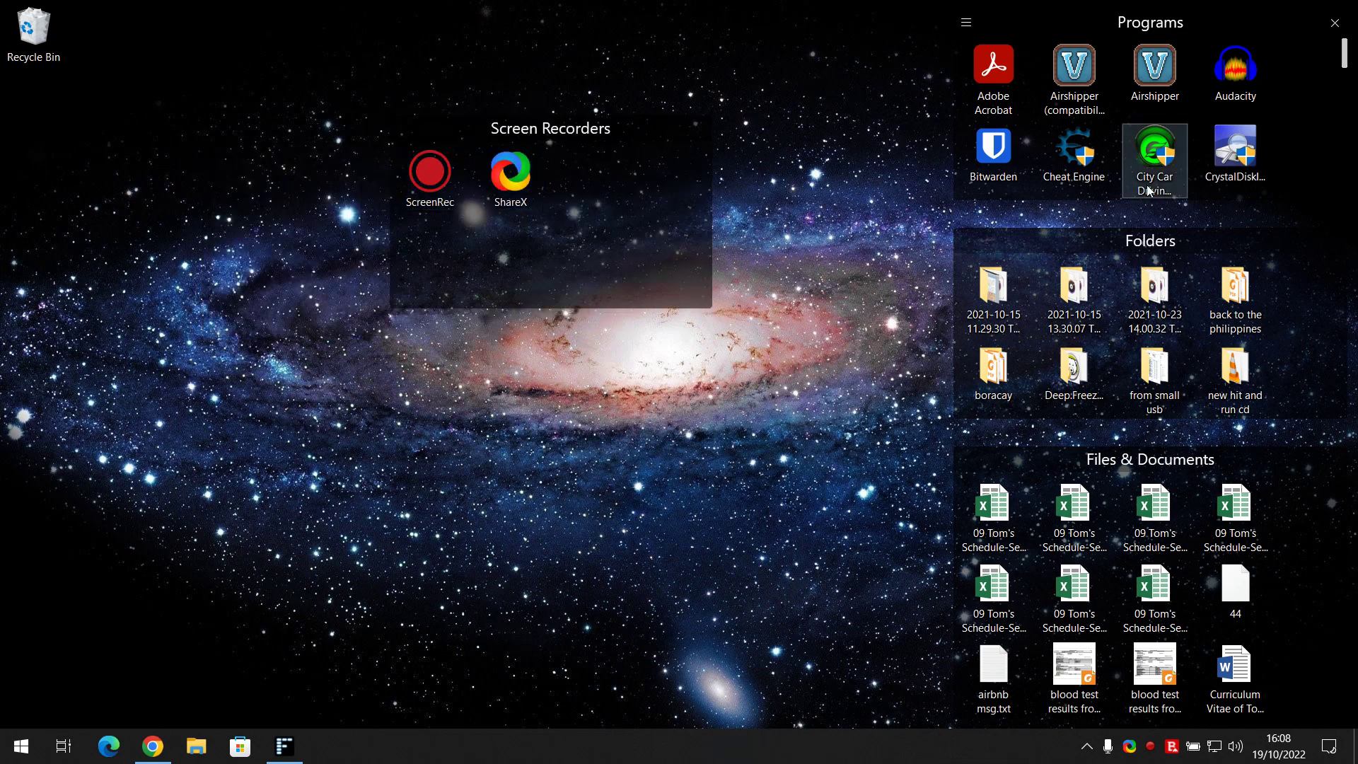
mouse_move(1342, 70)
mouse_down()
mouse_move(1352, 173)
mouse_move(1349, 74)
mouse_up()
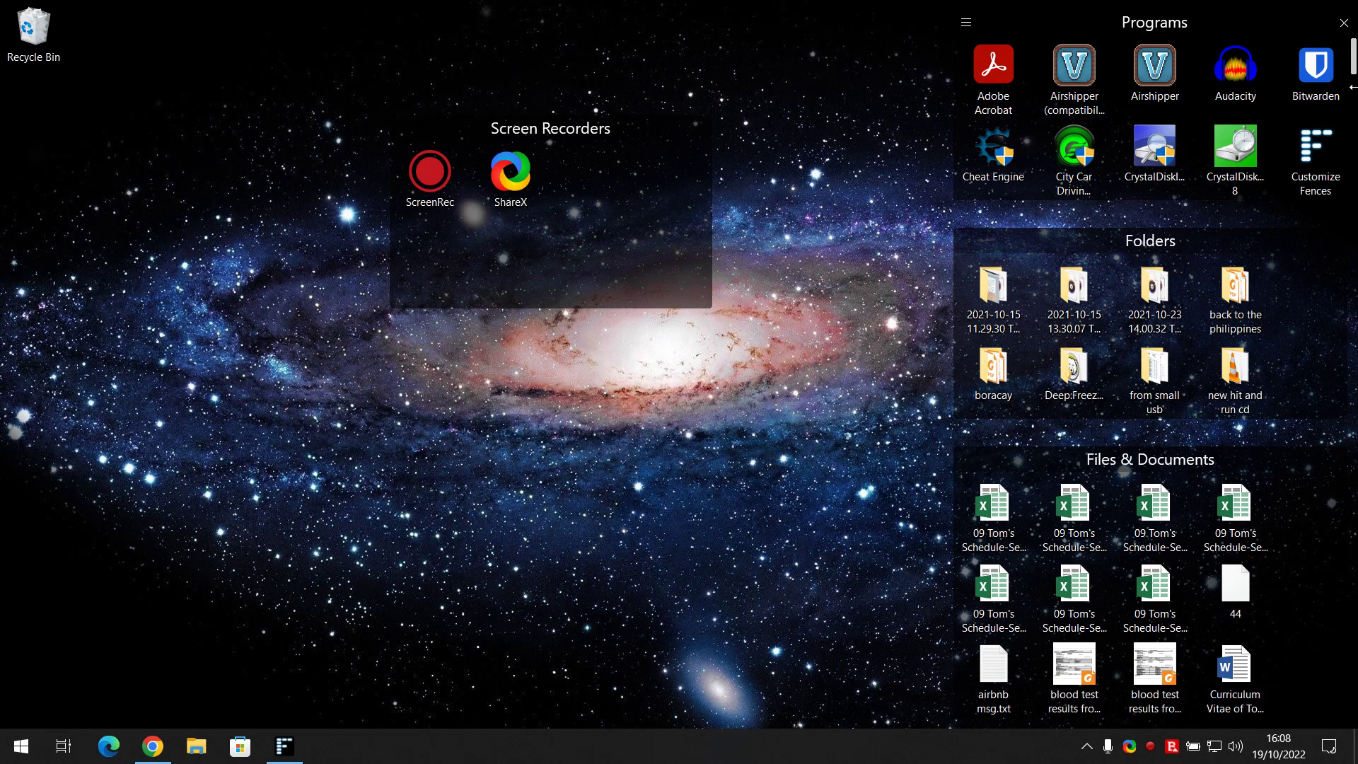
drag(1352, 63, 1352, 99)
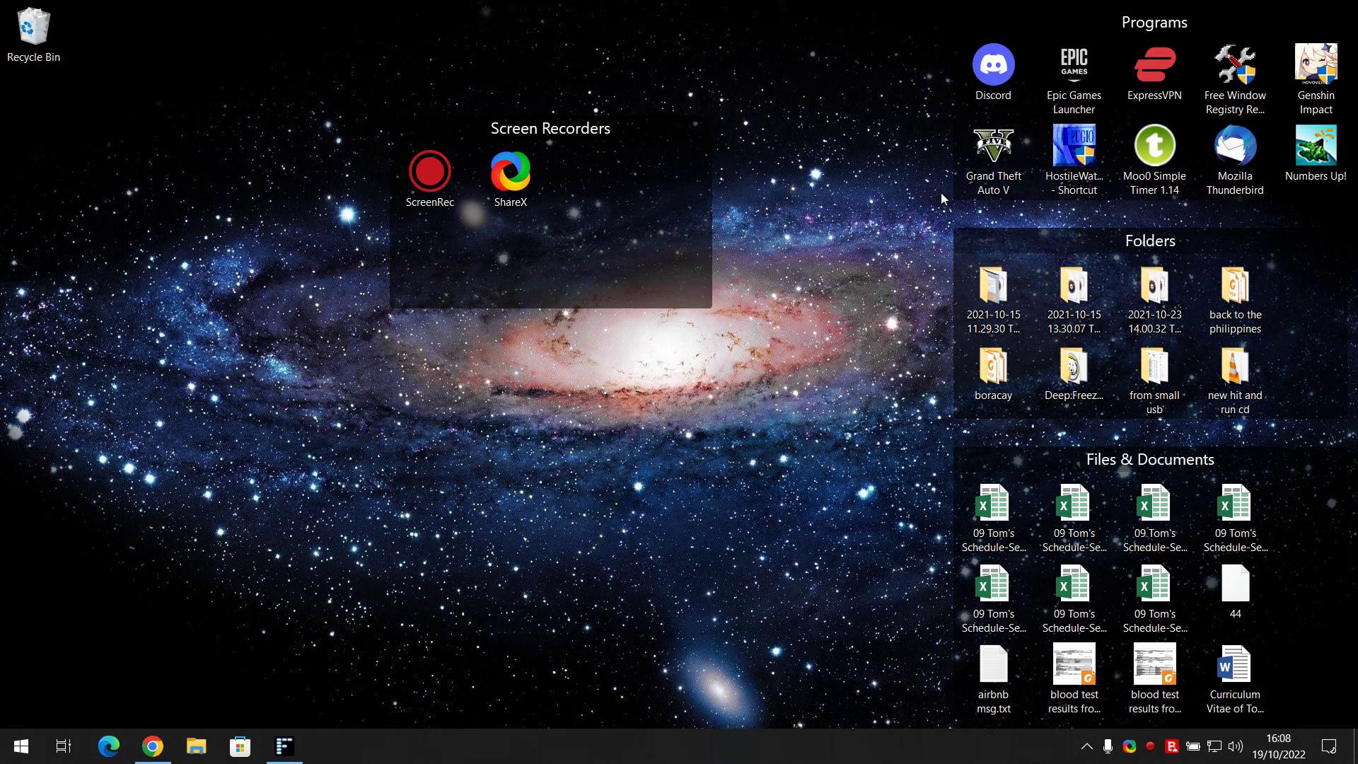
drag(602, 128, 572, 147)
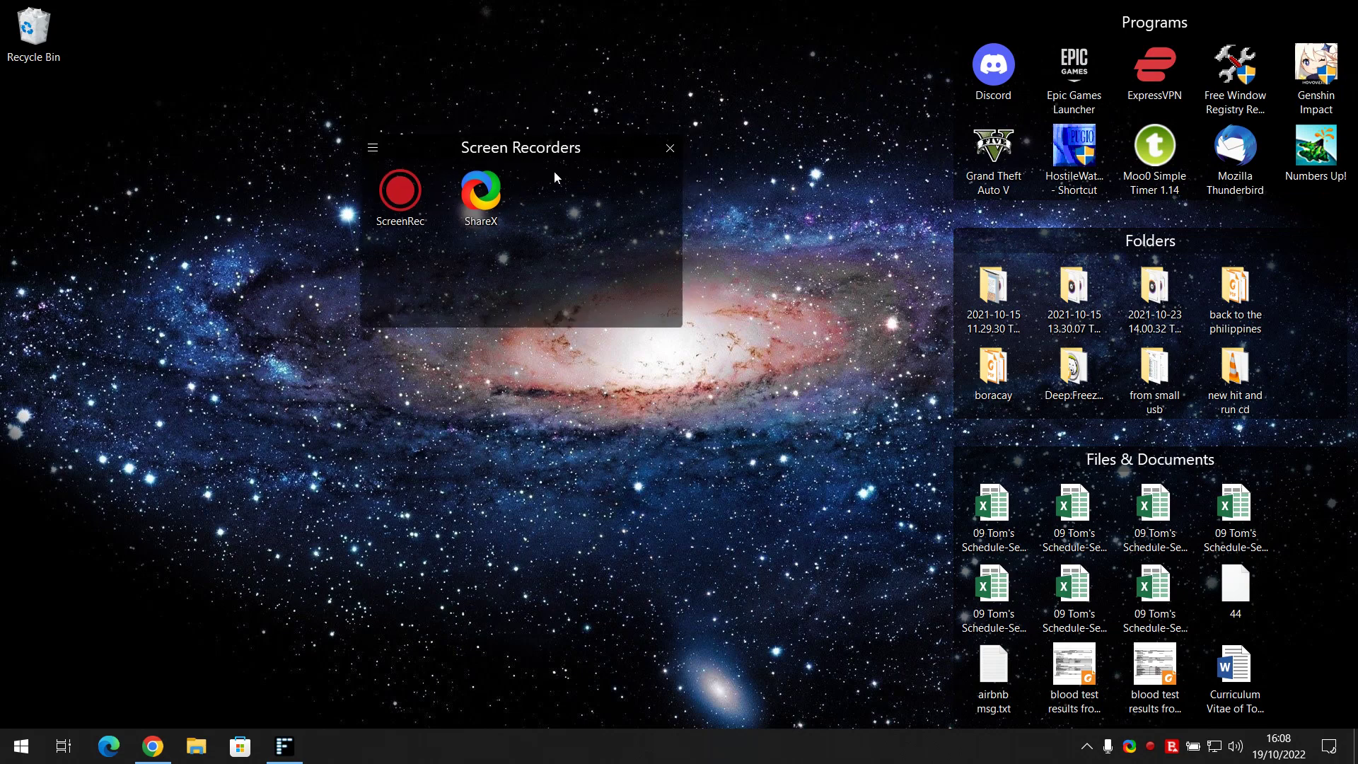
Reposition and enlarge the Screen Recorders fence, keeping its title unchanged.
click(668, 150)
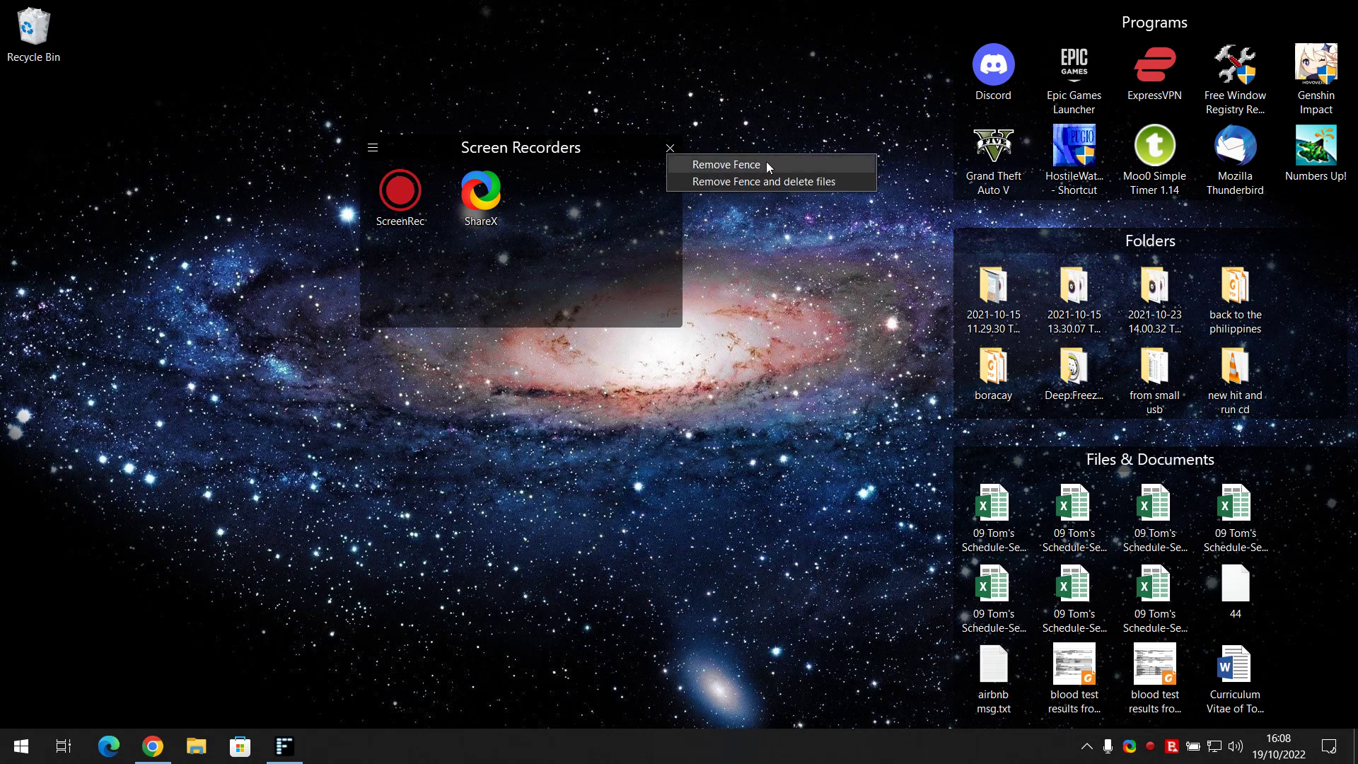
double_click(509, 147)
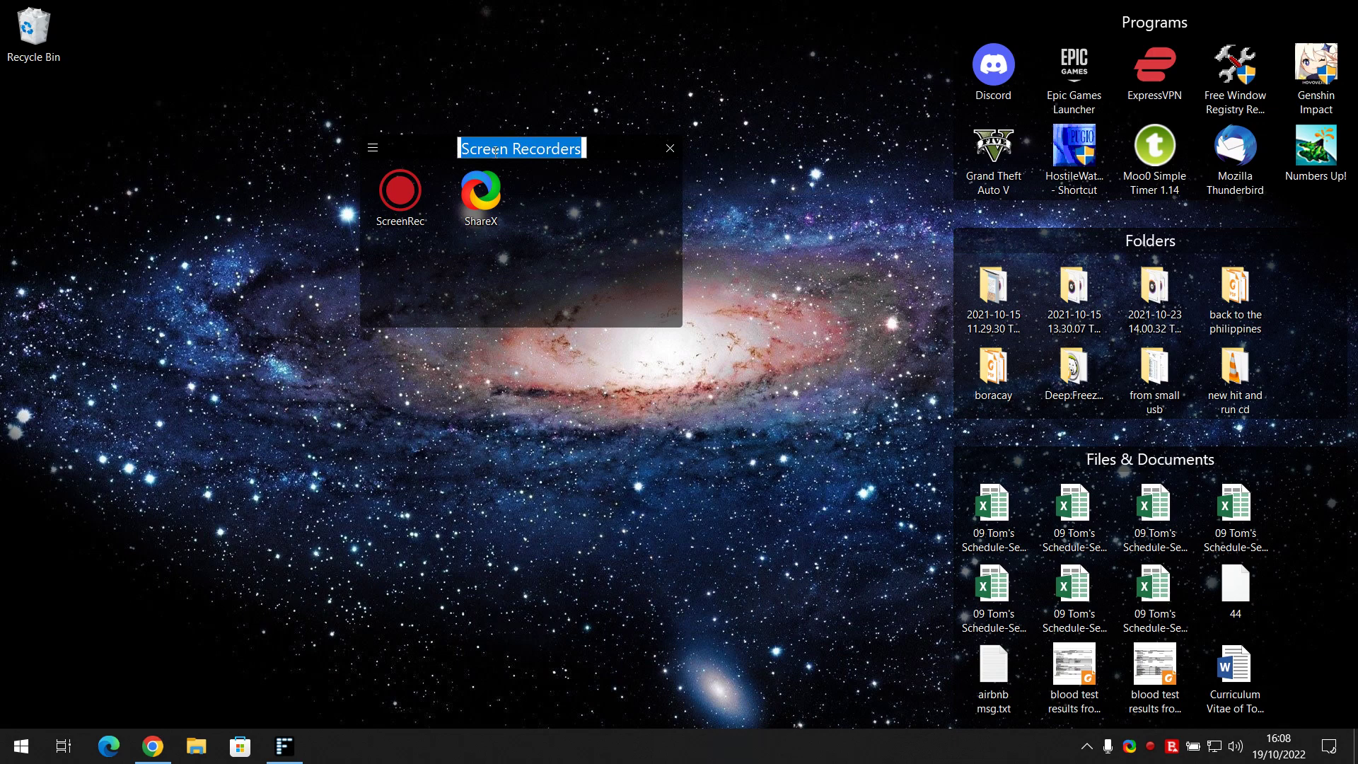
click(417, 148)
drag(361, 156, 312, 205)
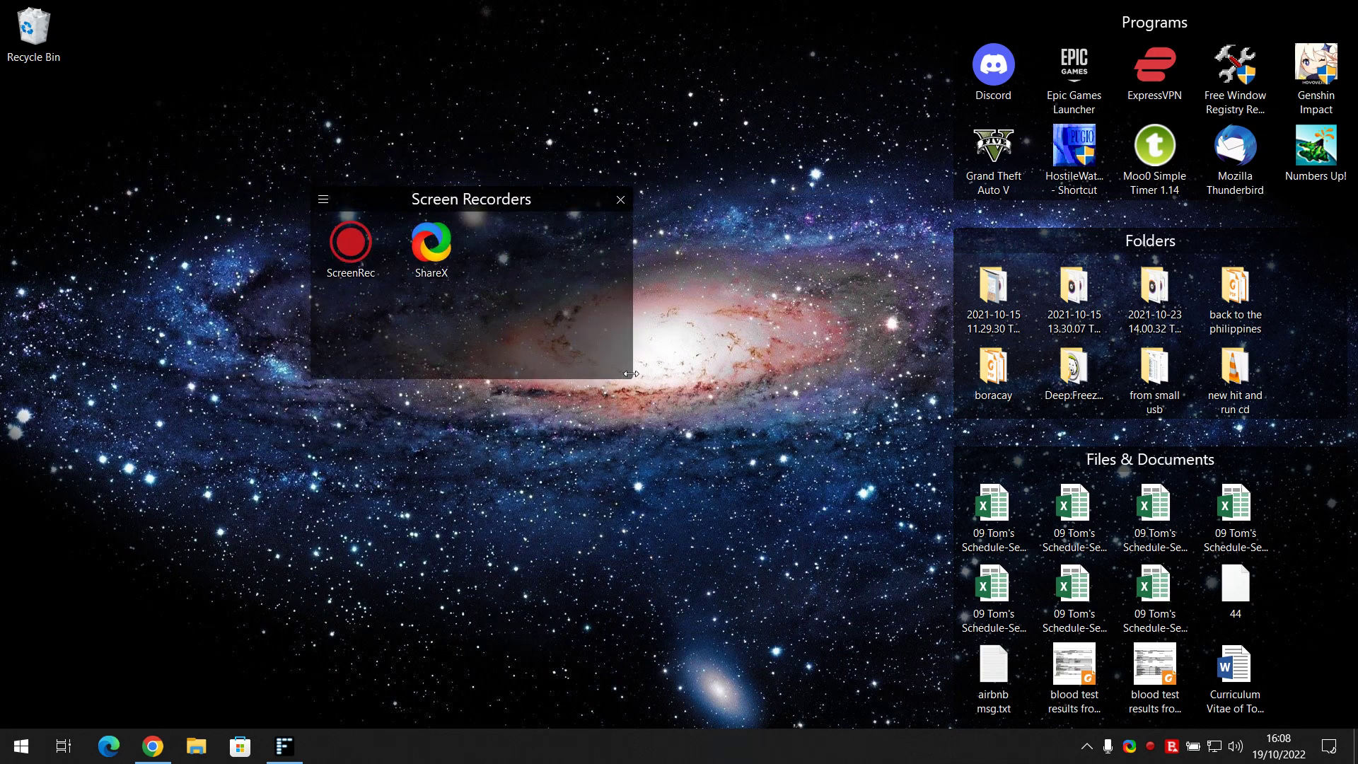
drag(633, 377, 833, 513)
drag(629, 205, 495, 144)
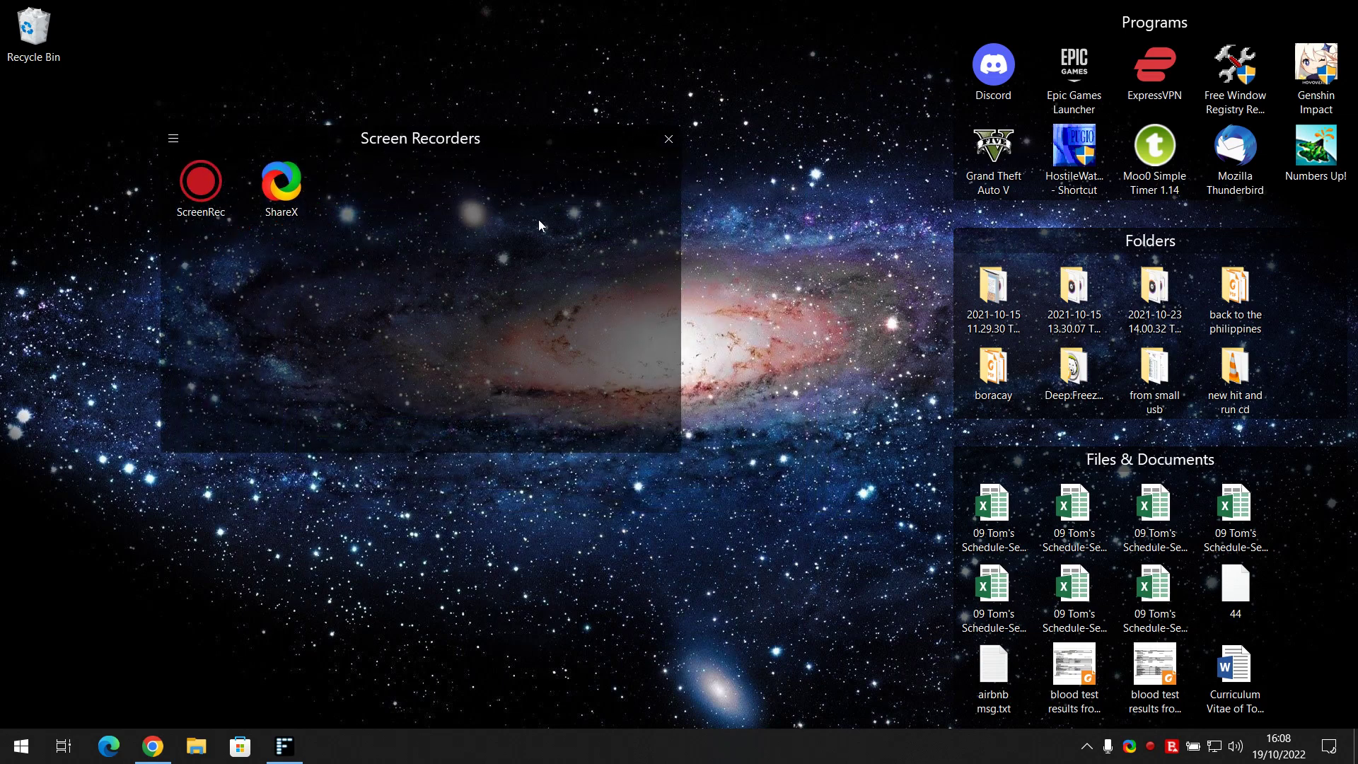
Remove the Screen Recorders fence while keeping its icons, then clear the icon selection.
click(669, 139)
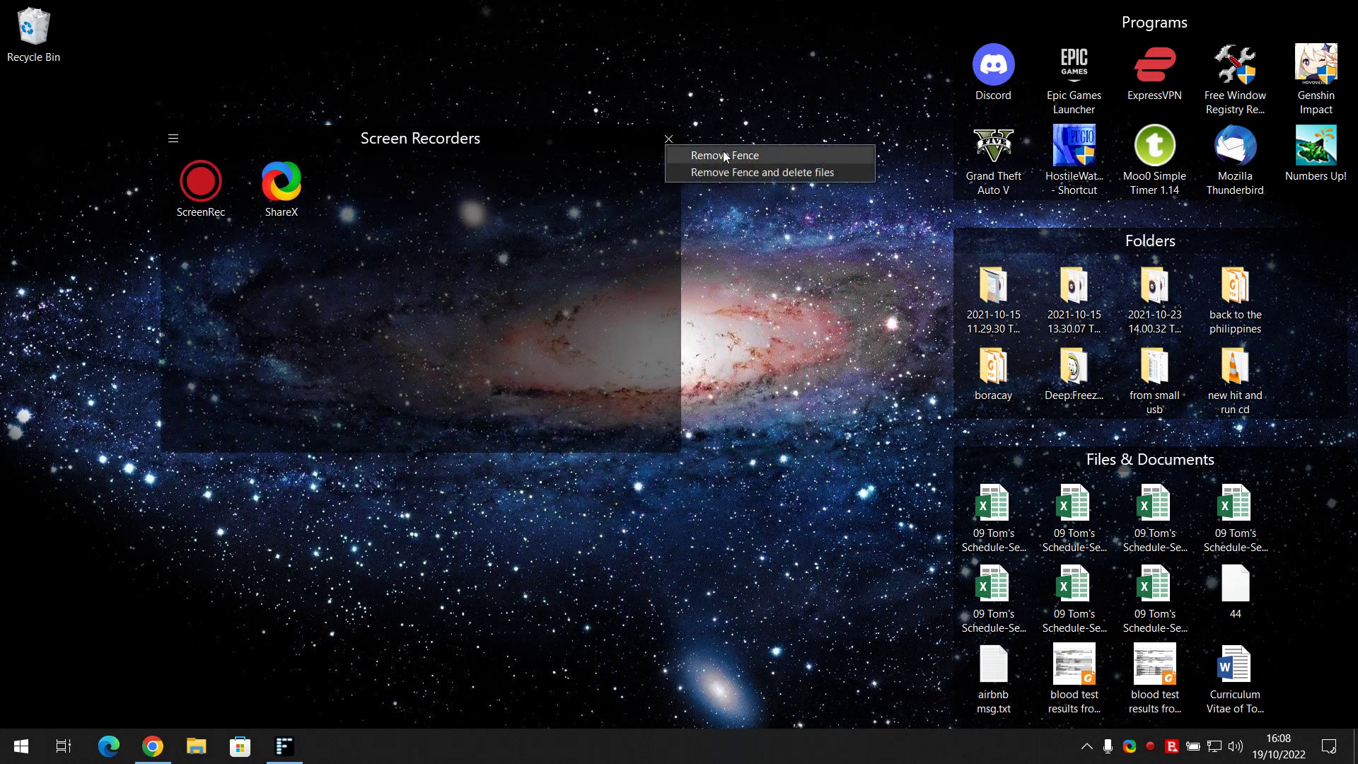
click(723, 152)
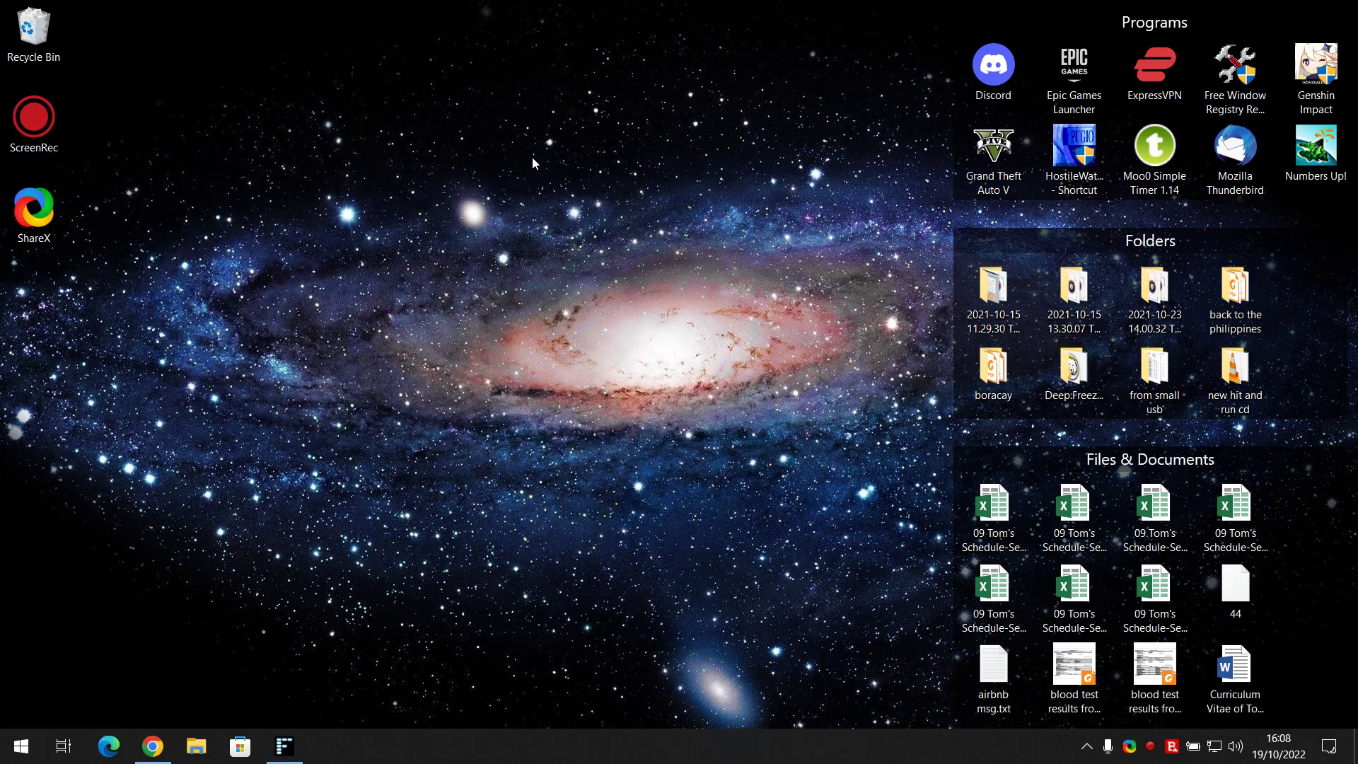
click(44, 210)
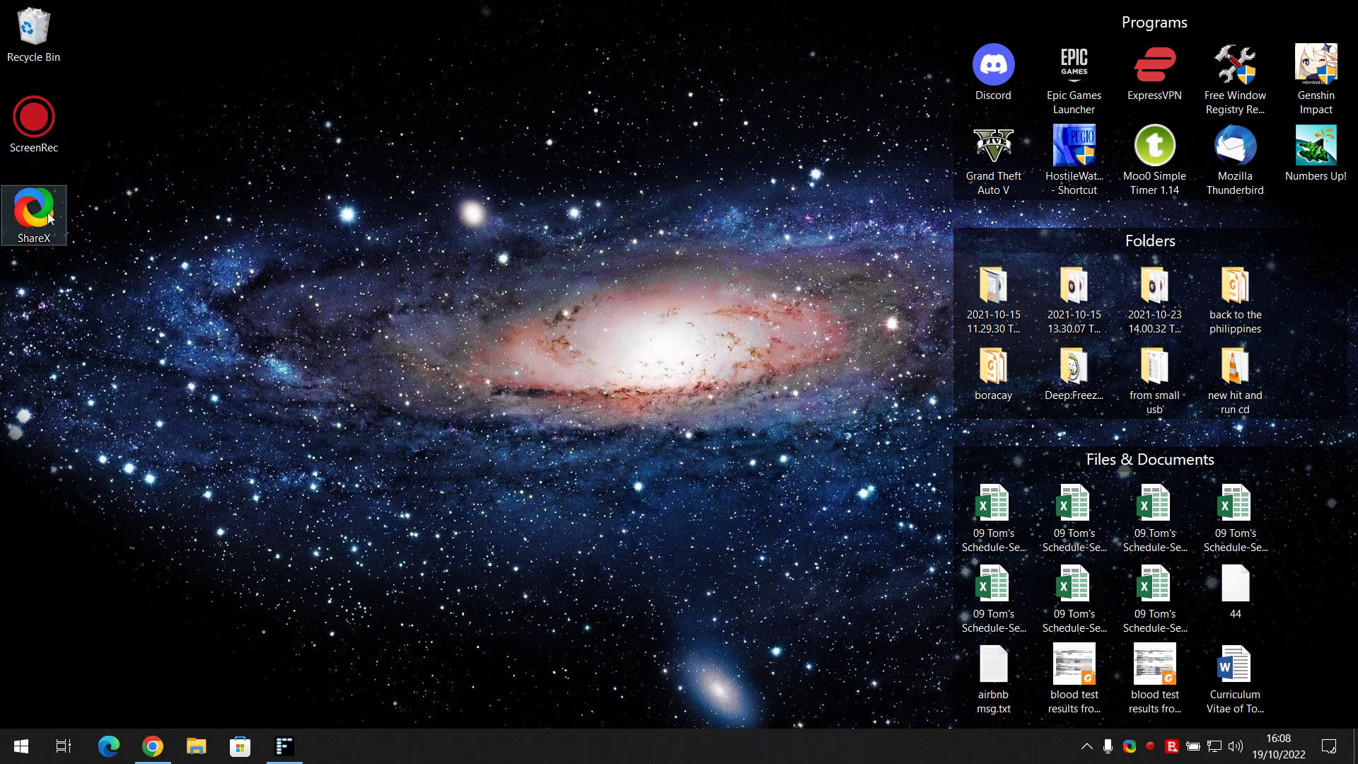
click(129, 261)
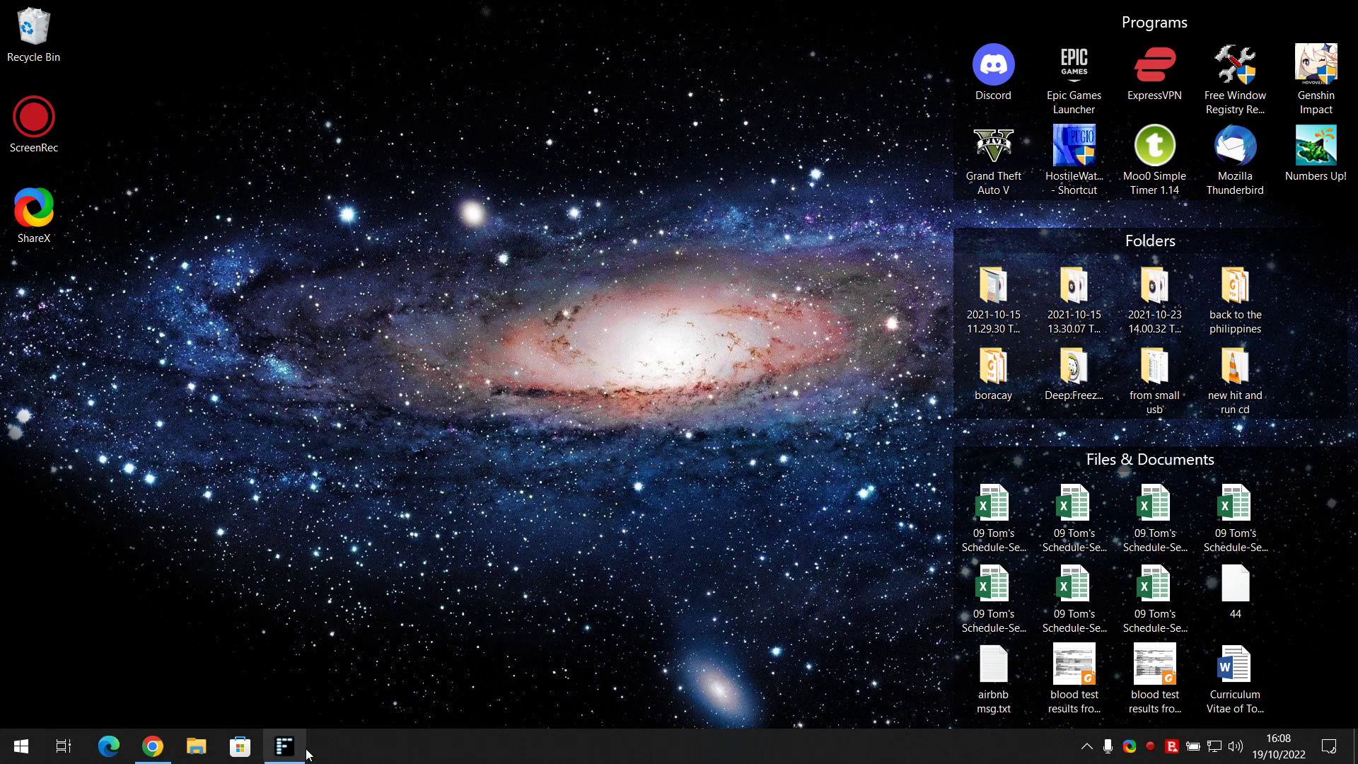
In maximized Fences settings, set Basic options to create fences with the right mouse button only.
click(283, 746)
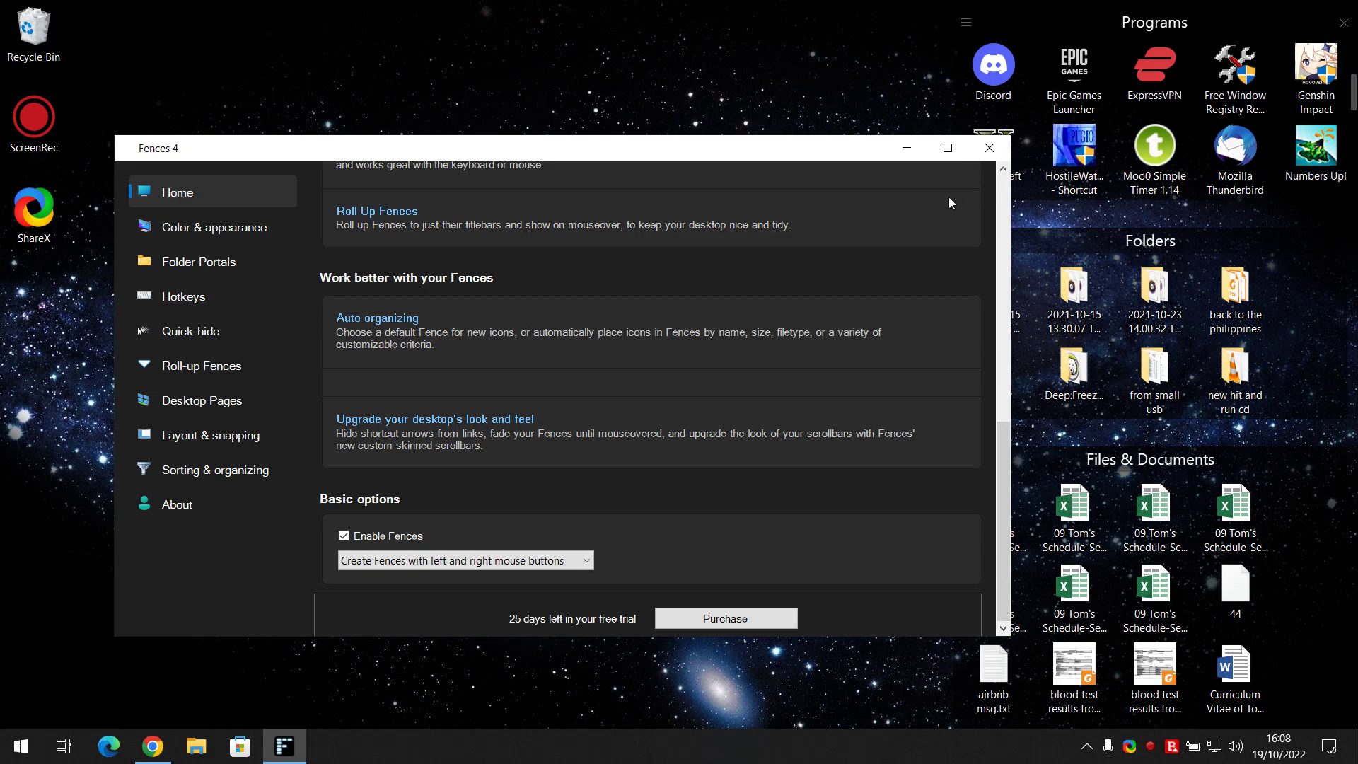
click(948, 147)
scroll(710, 315, up, 4)
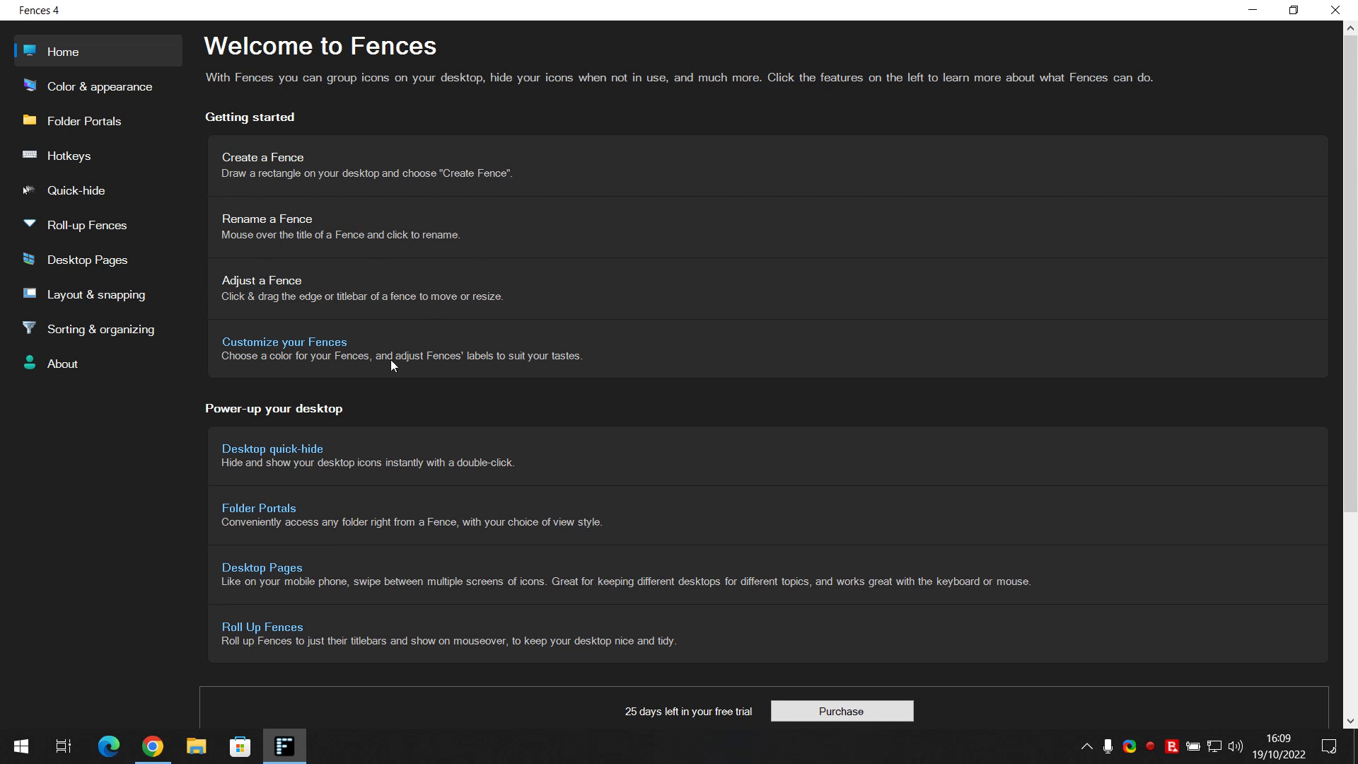
scroll(464, 323, down, 4)
scroll(451, 385, up, 4)
scroll(460, 358, down, 3)
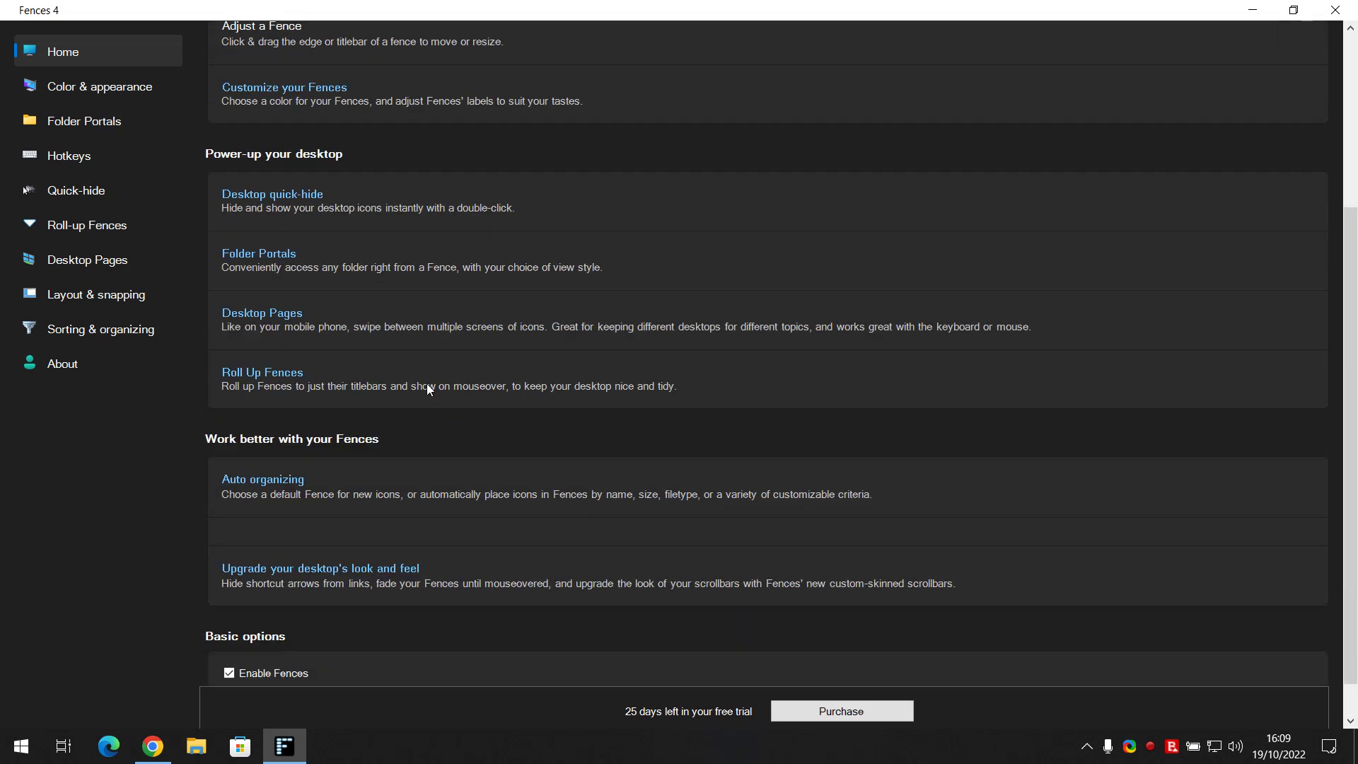
scroll(427, 387, down, 1)
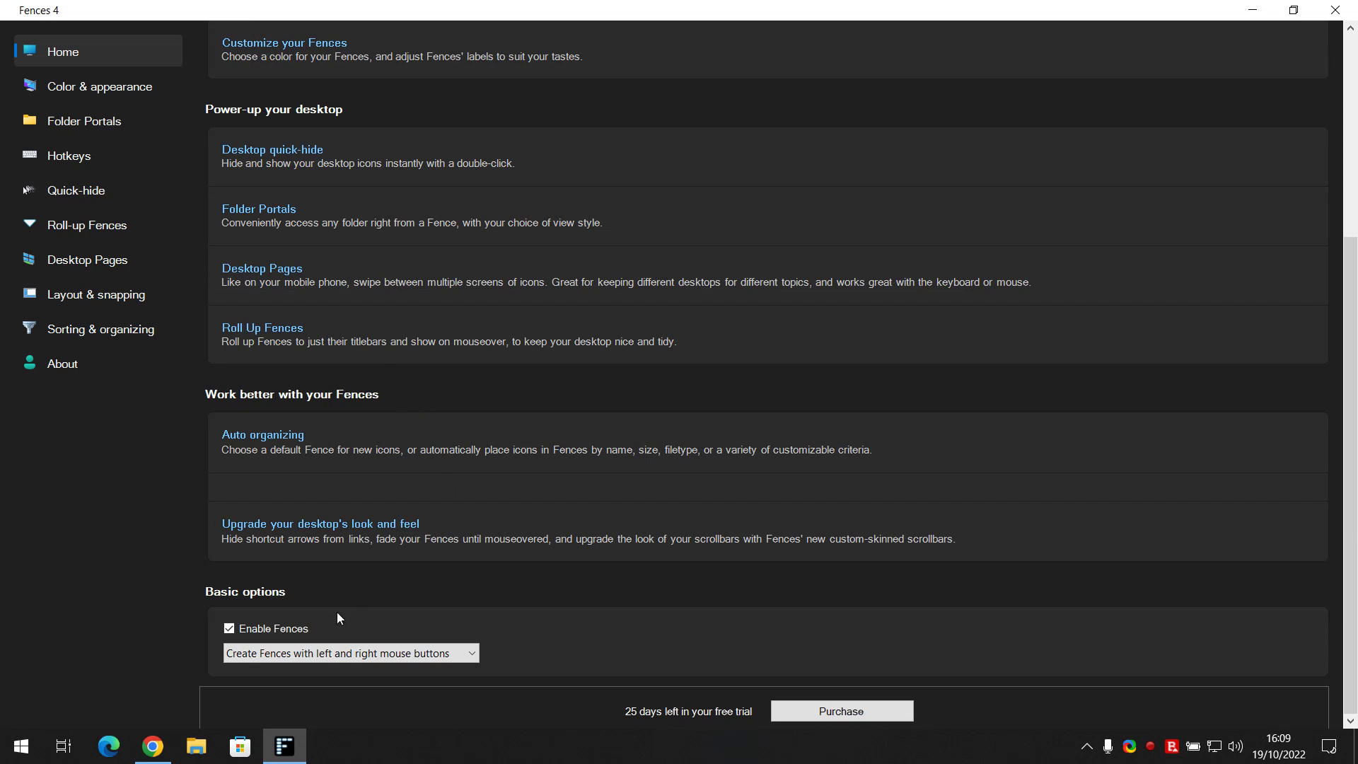
click(371, 659)
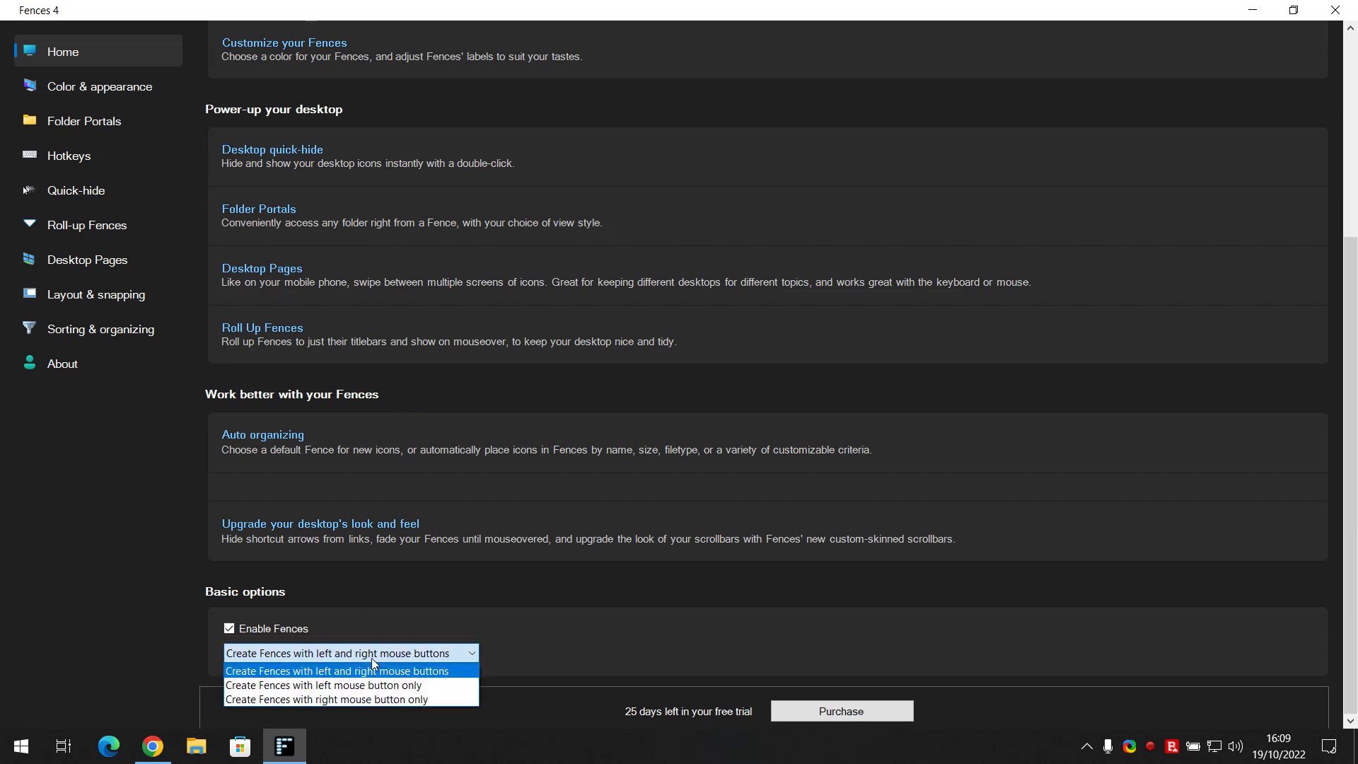
click(352, 700)
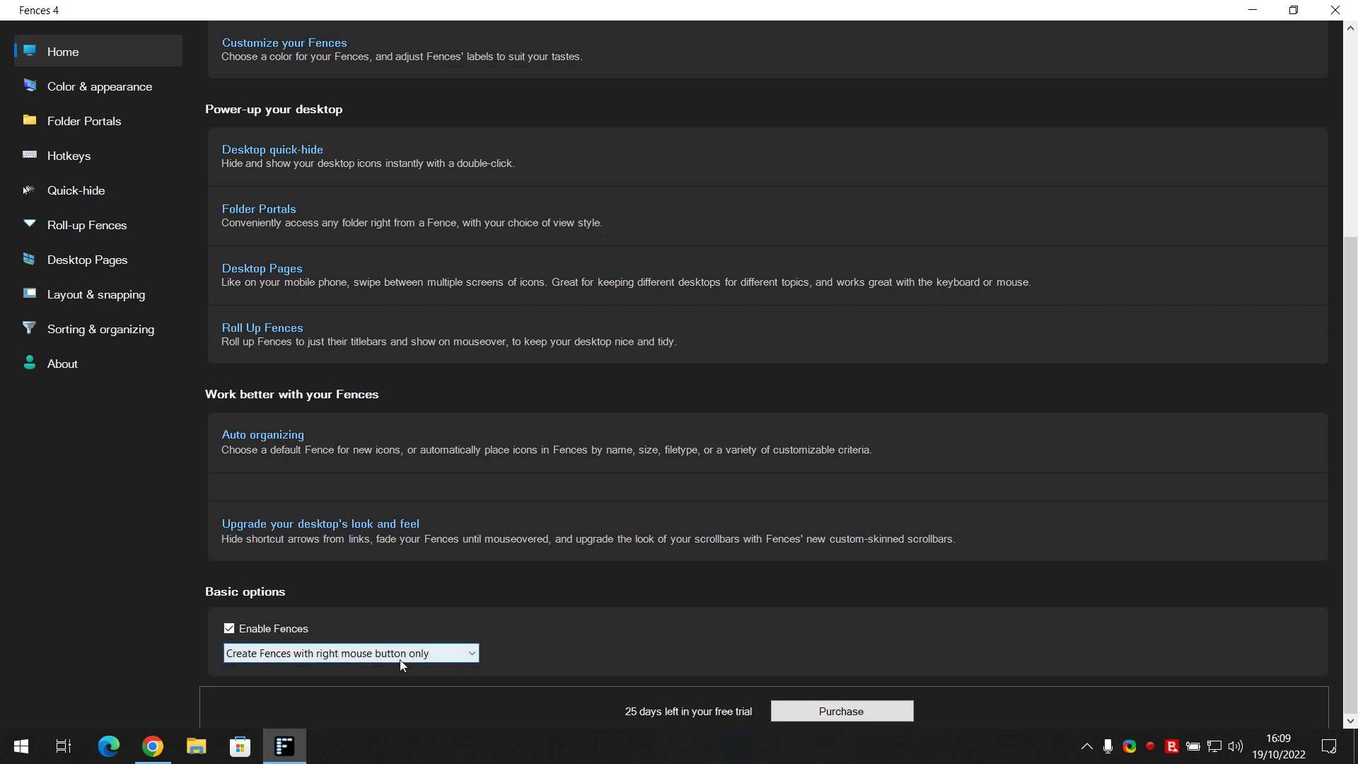
Arrange ShareX above ScreenRec on the desktop, then maximize the settings window again.
drag(448, 8, 715, 235)
drag(138, 99, 8, 244)
drag(53, 140, 504, 123)
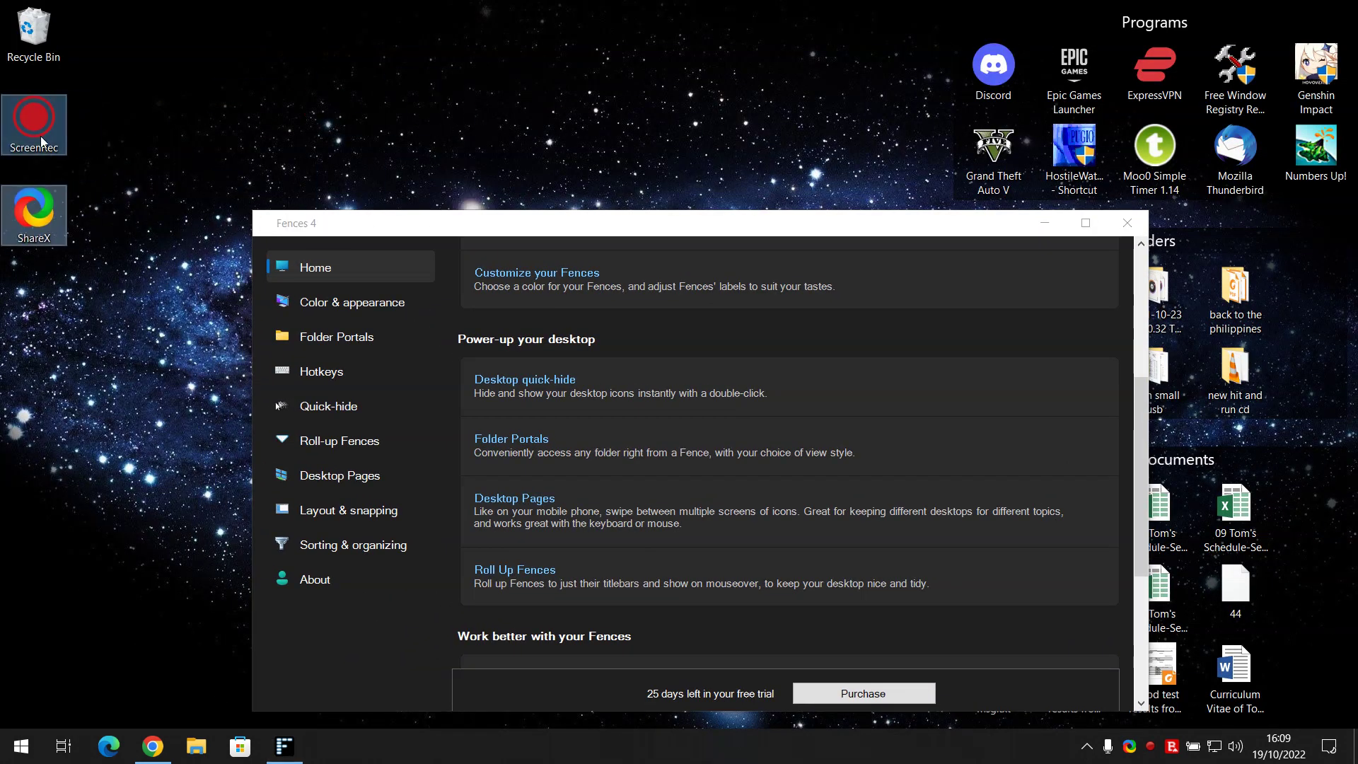
click(32, 226)
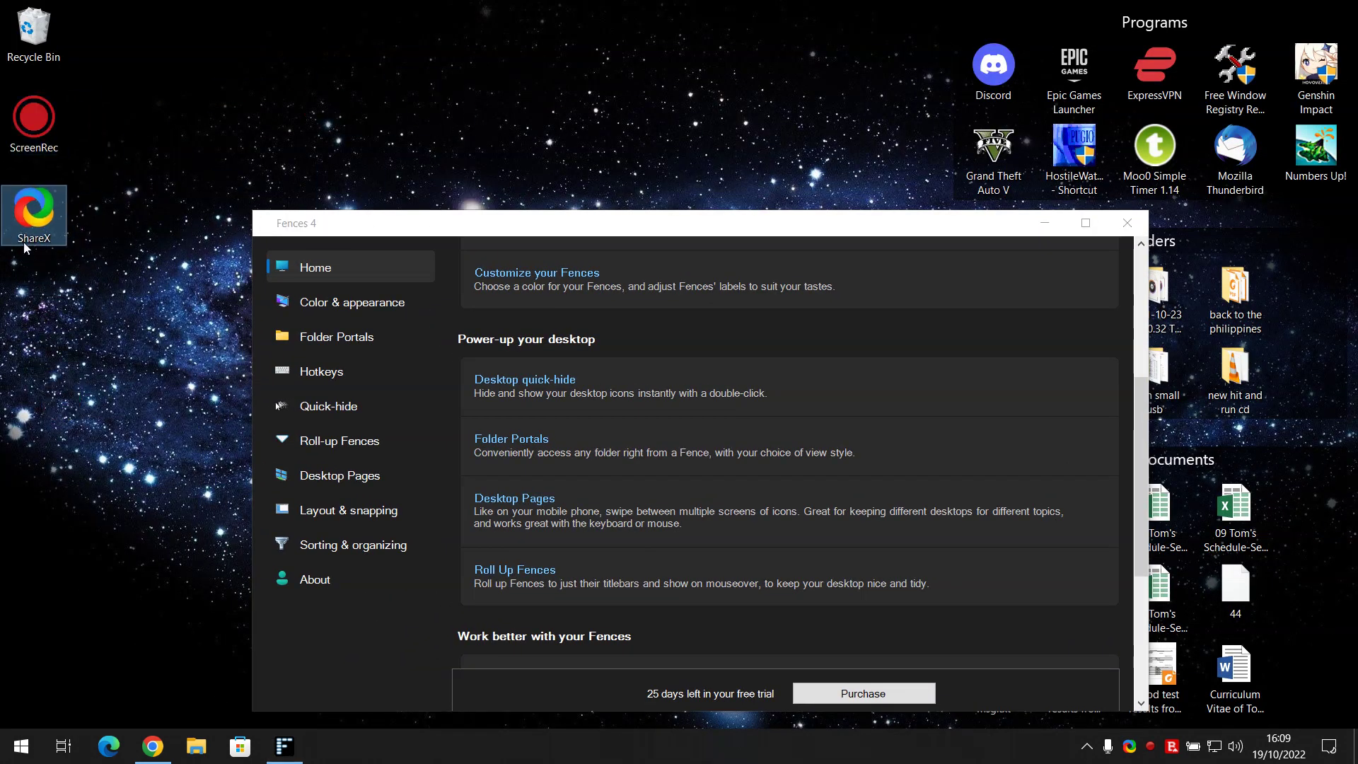
drag(25, 246, 689, 148)
drag(34, 118, 645, 164)
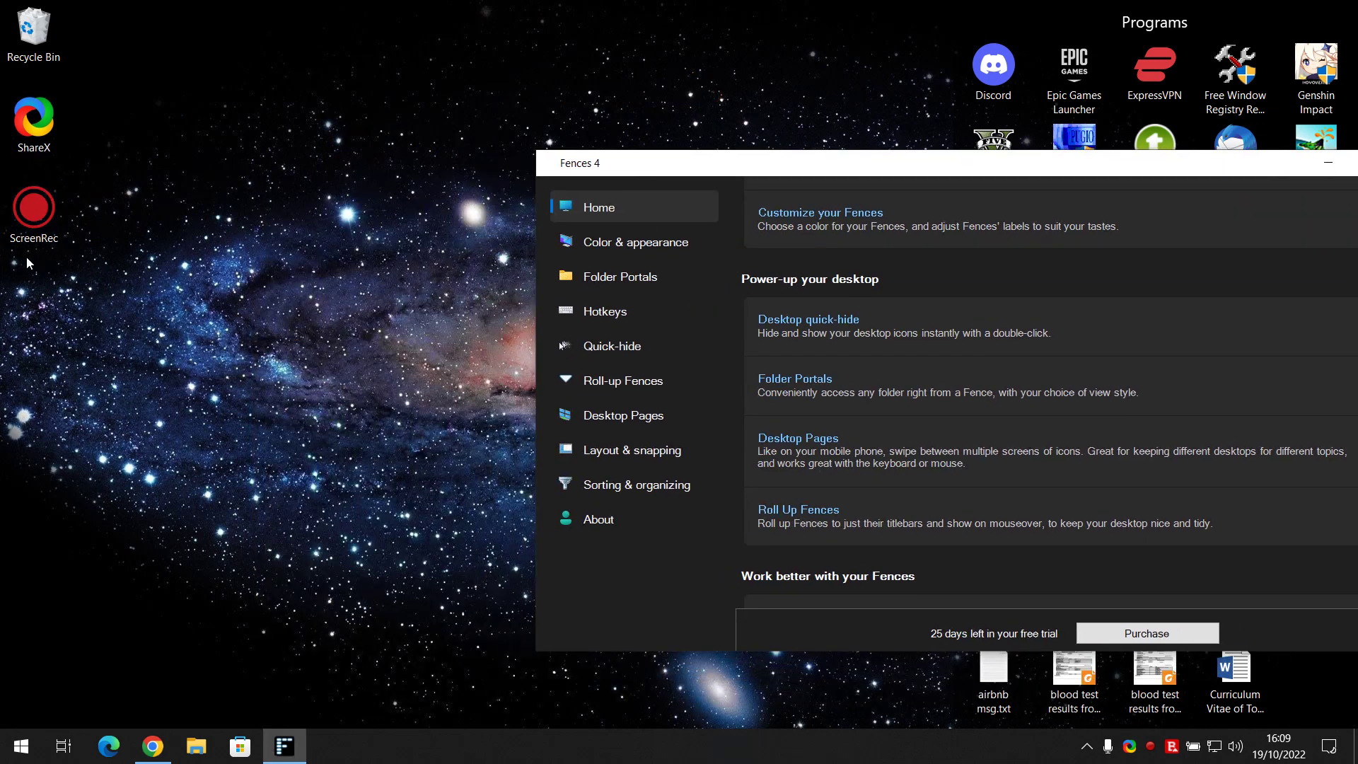
drag(33, 212, 95, 311)
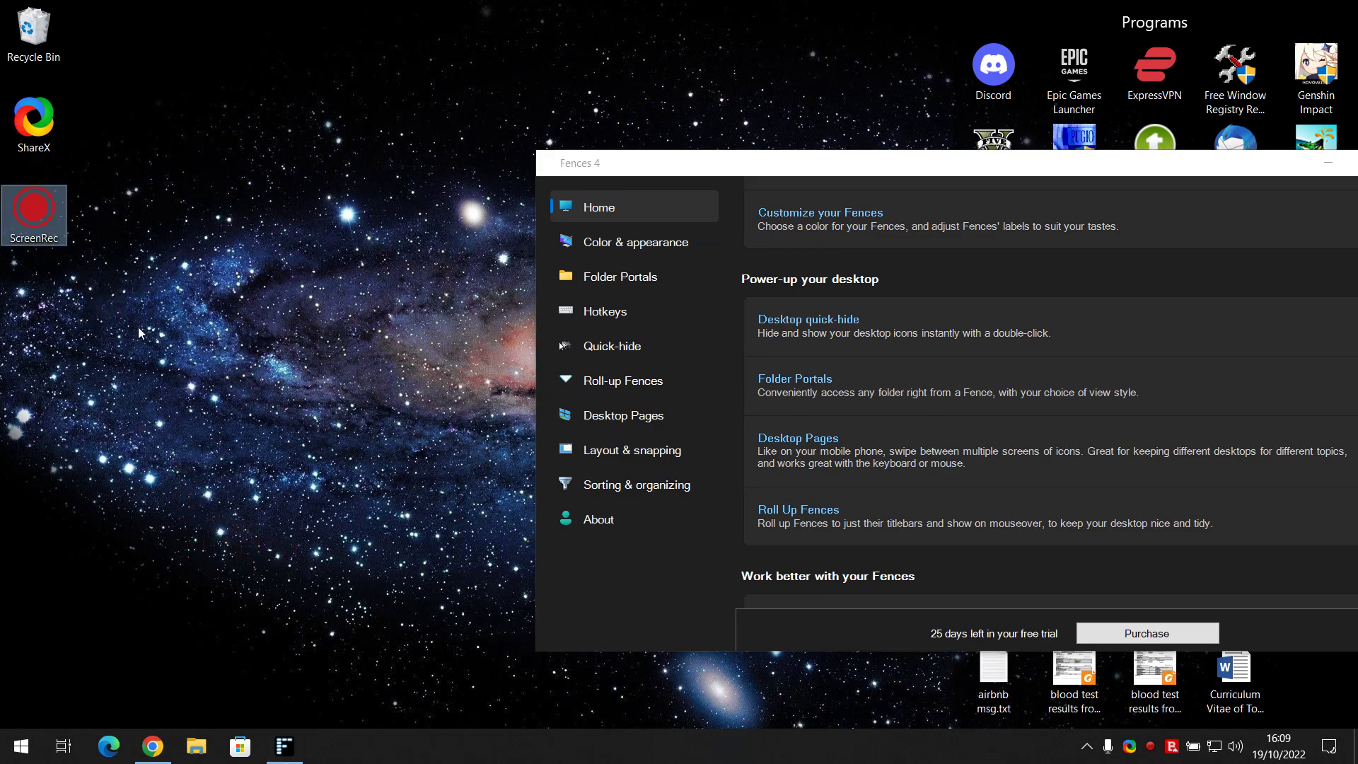
click(142, 333)
drag(907, 172, 556, 4)
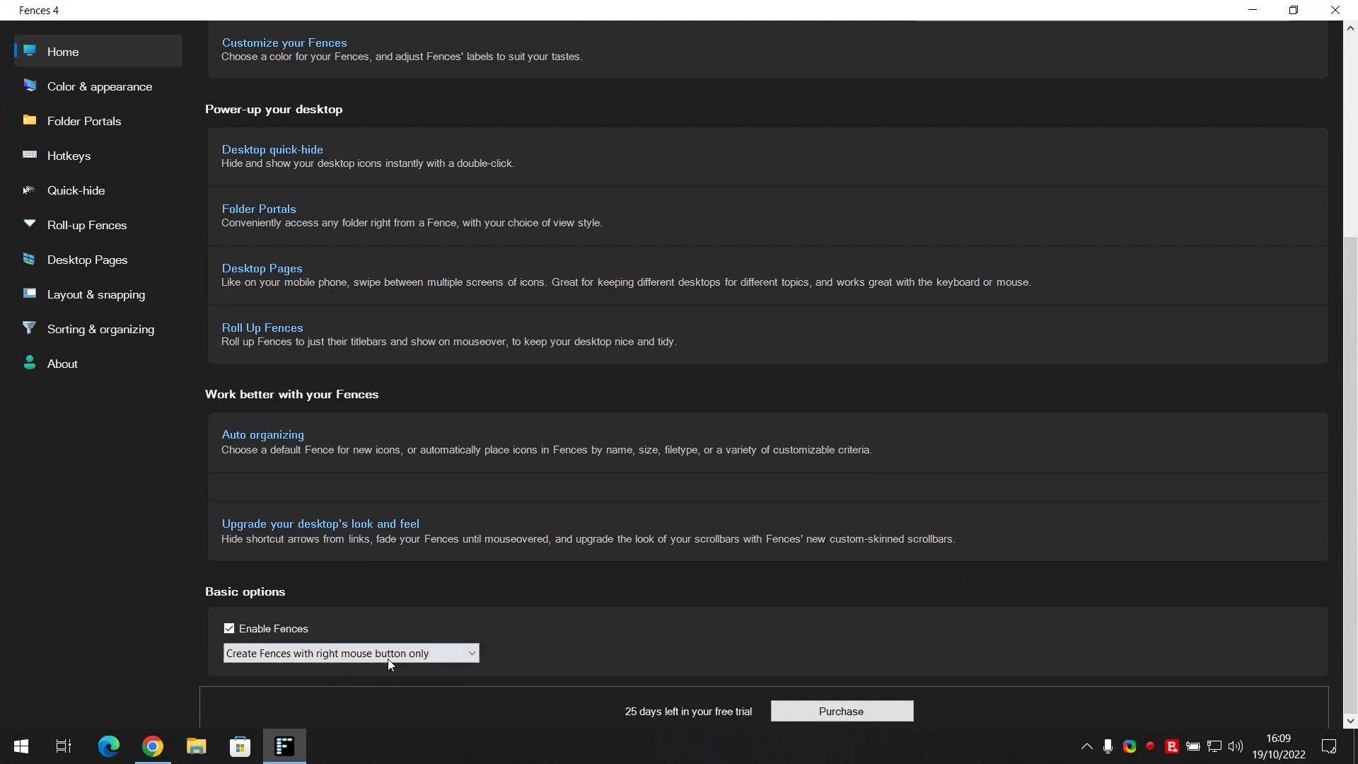
Under Color & appearance, set fence labels to show On Mouseover, then maximize the window.
click(71, 90)
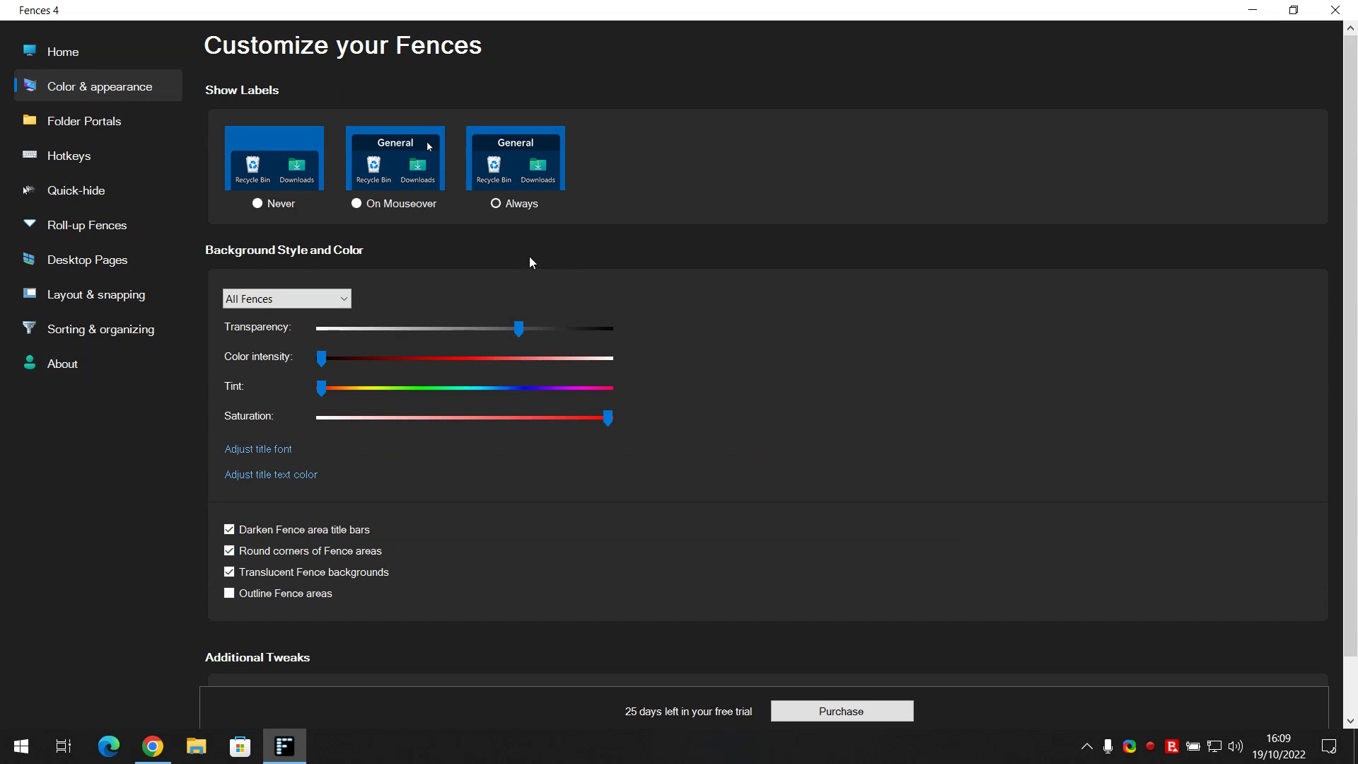
double_click(617, 17)
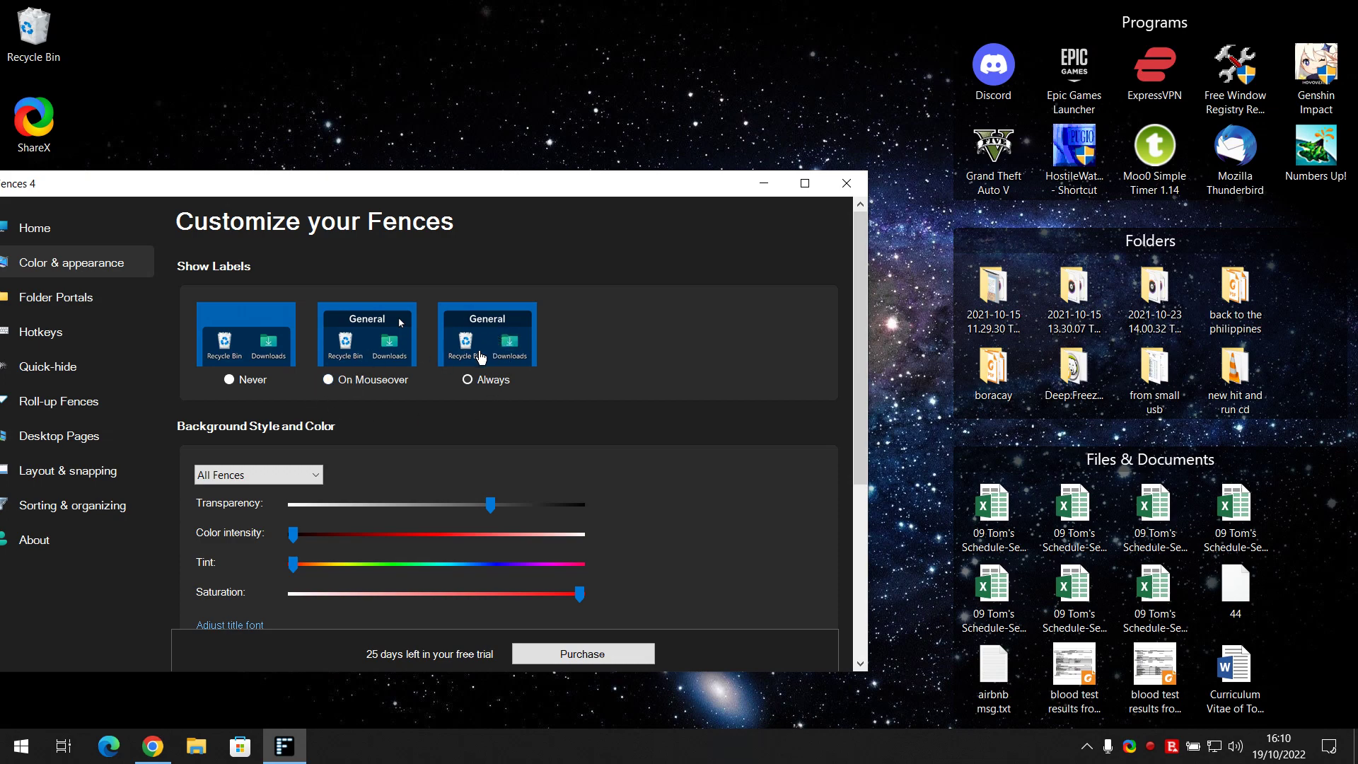
click(356, 382)
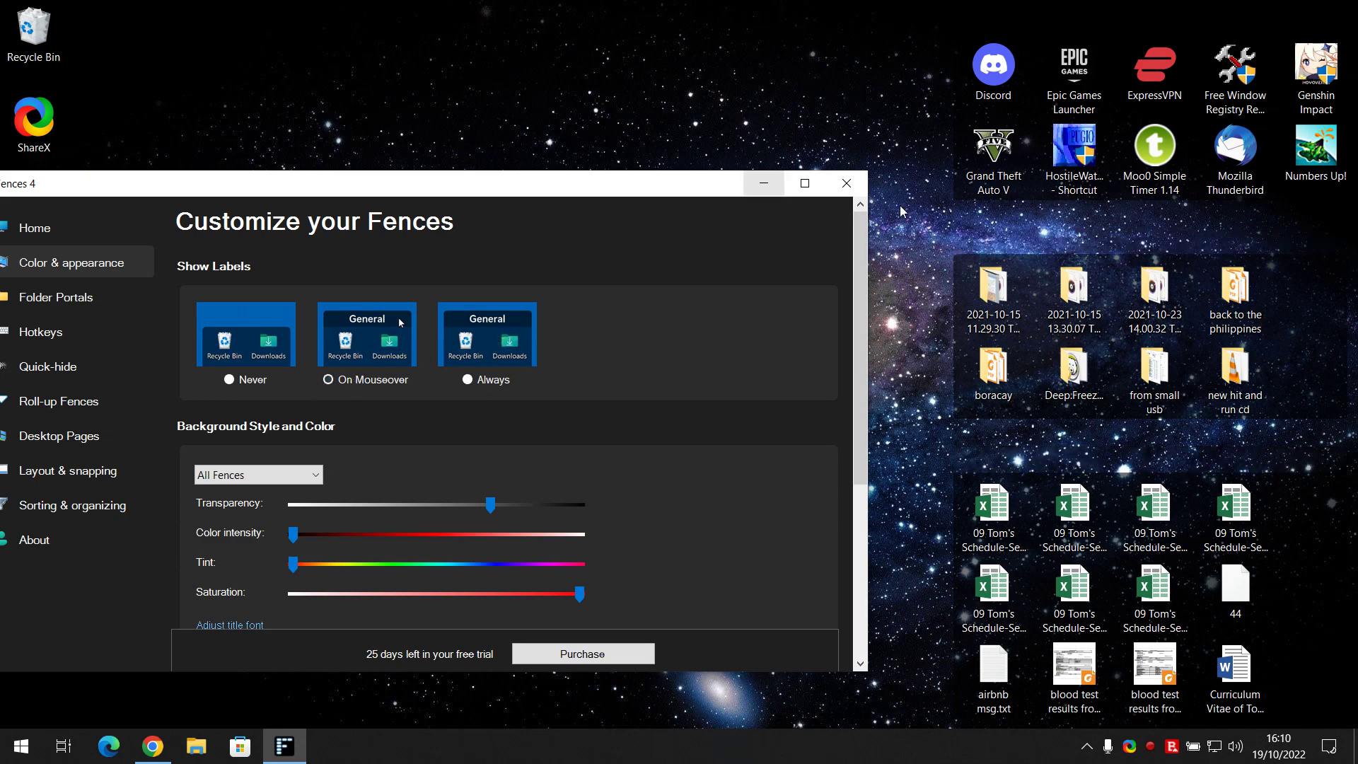
mouse_move(1146, 351)
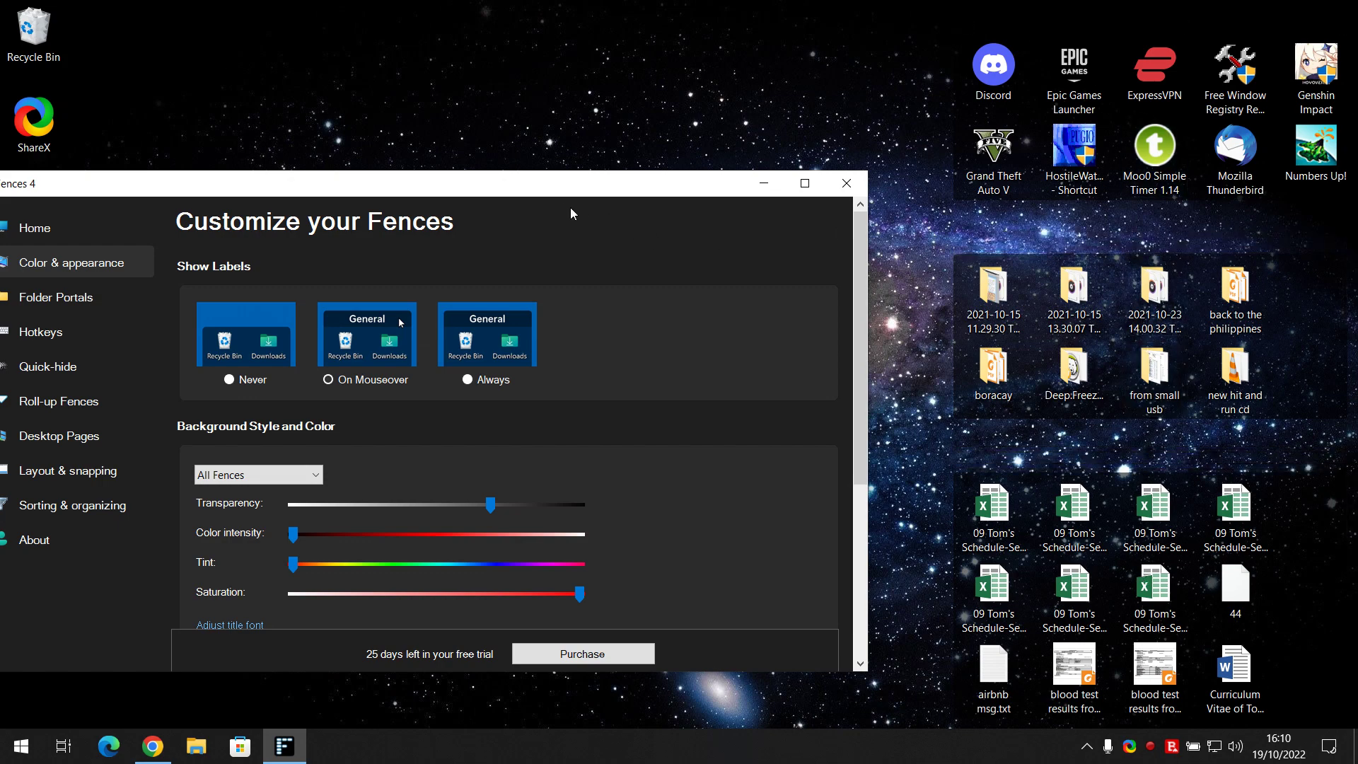
click(804, 183)
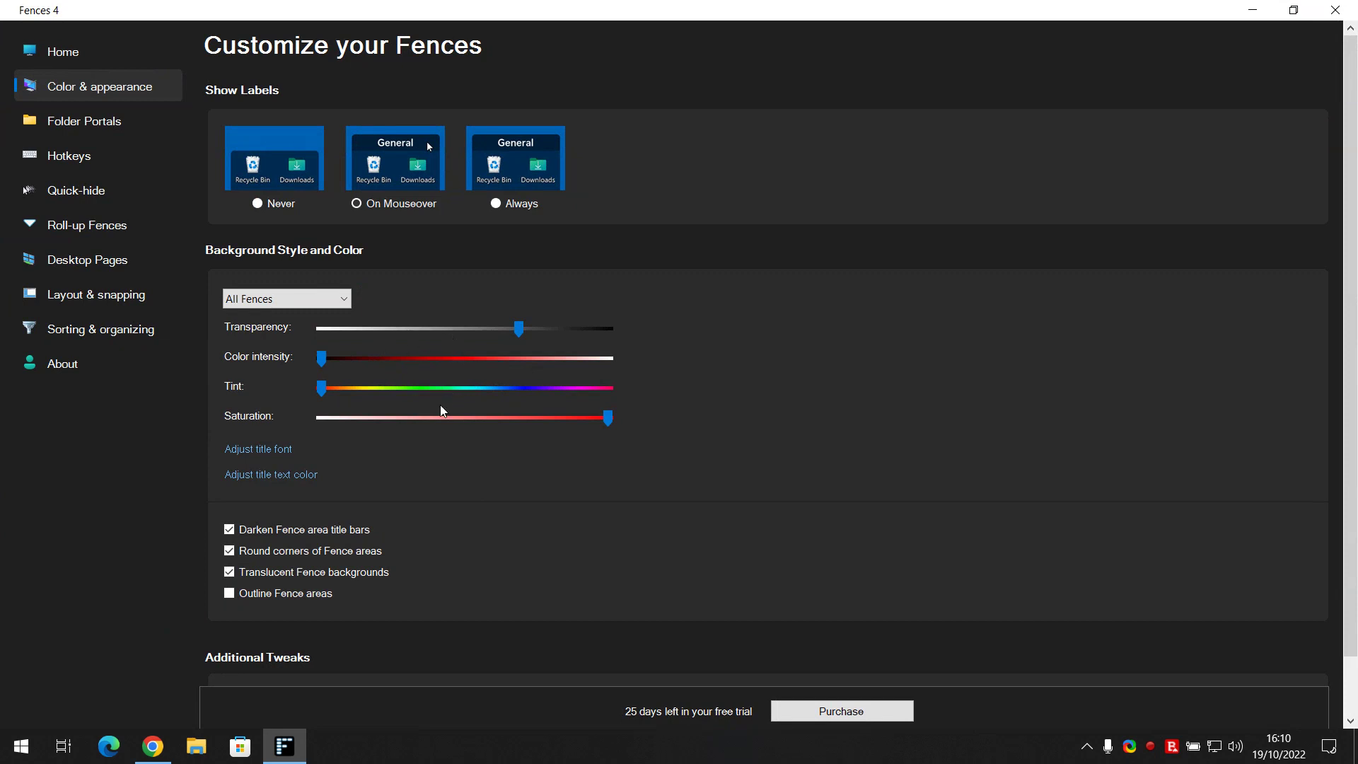
Scroll through the appearance options and go to the Folder Portals page.
scroll(521, 400, down, 1)
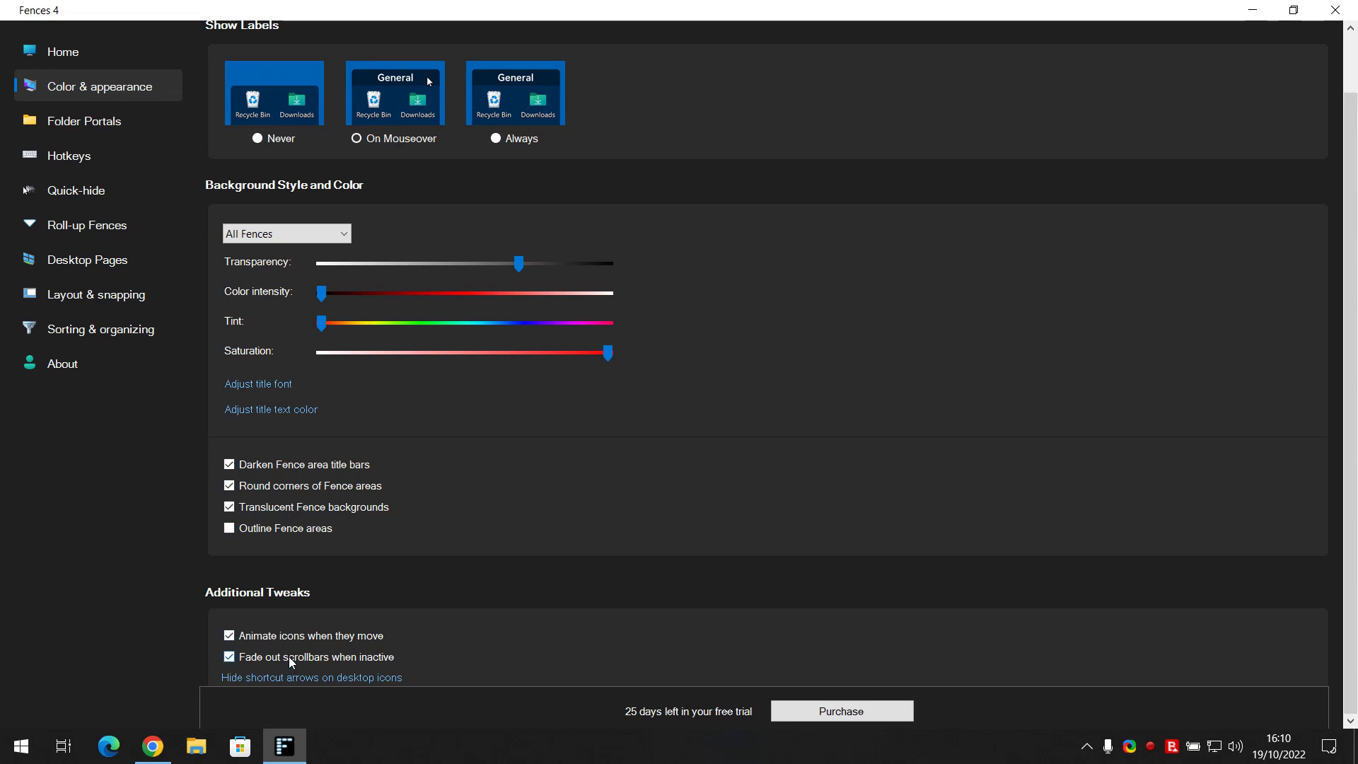
scroll(399, 523, up, 1)
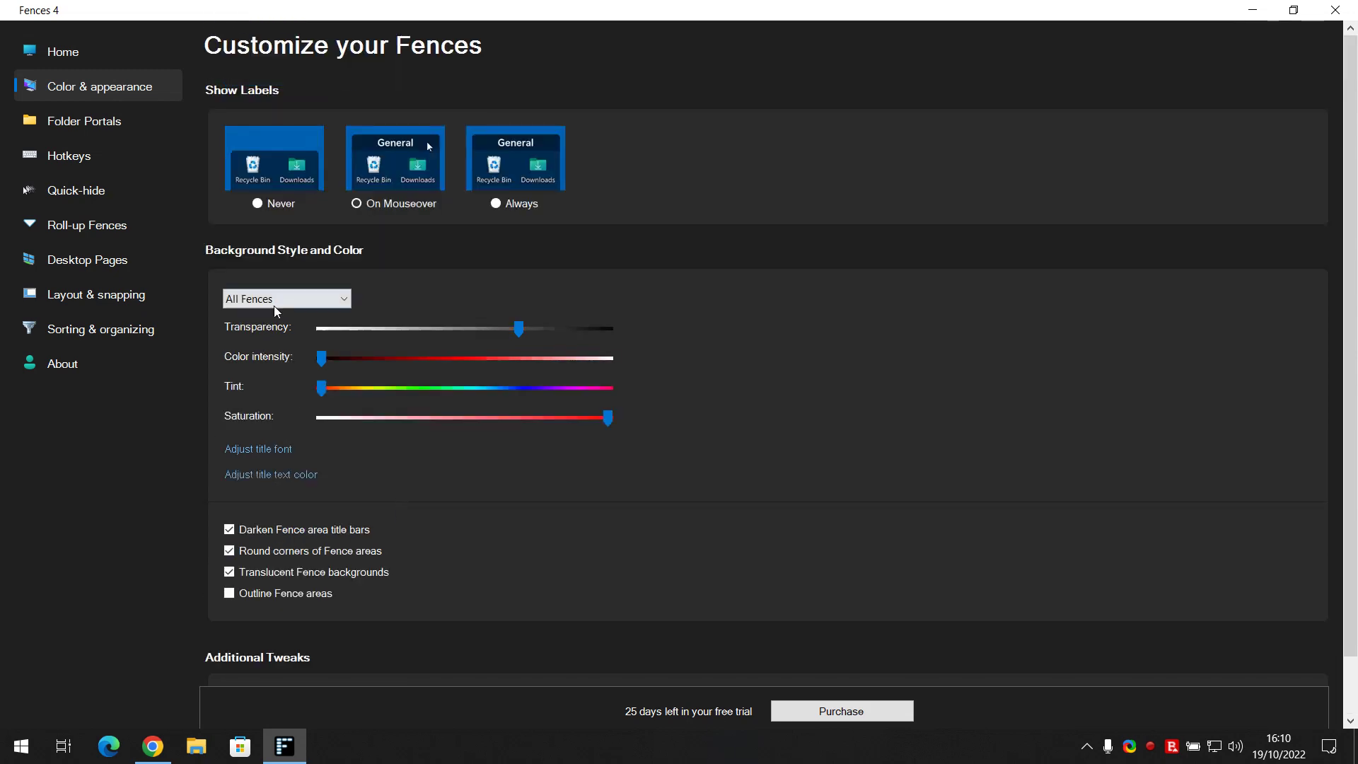
scroll(362, 567, down, 1)
scroll(487, 545, up, 1)
click(68, 134)
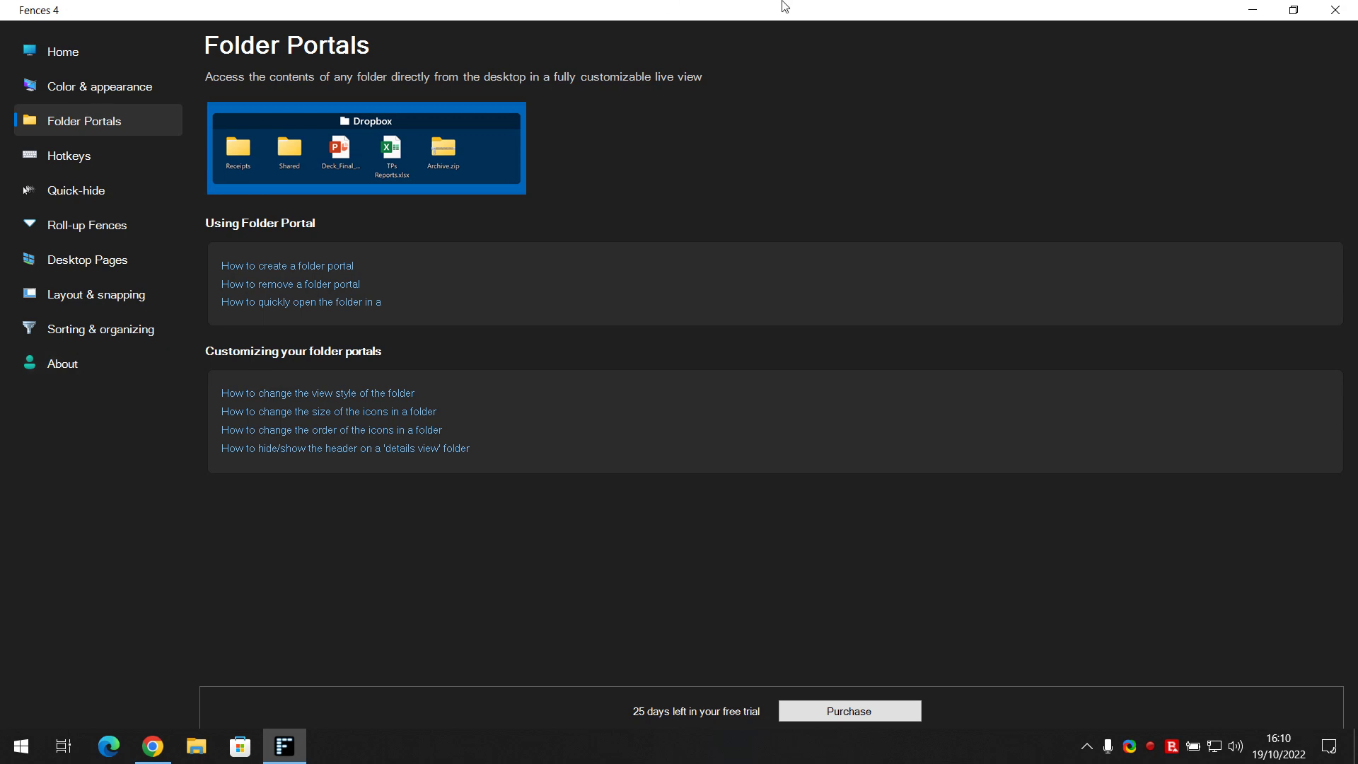
Open the 'How to create a folder portal' help showing three ways to create a portal.
click(302, 268)
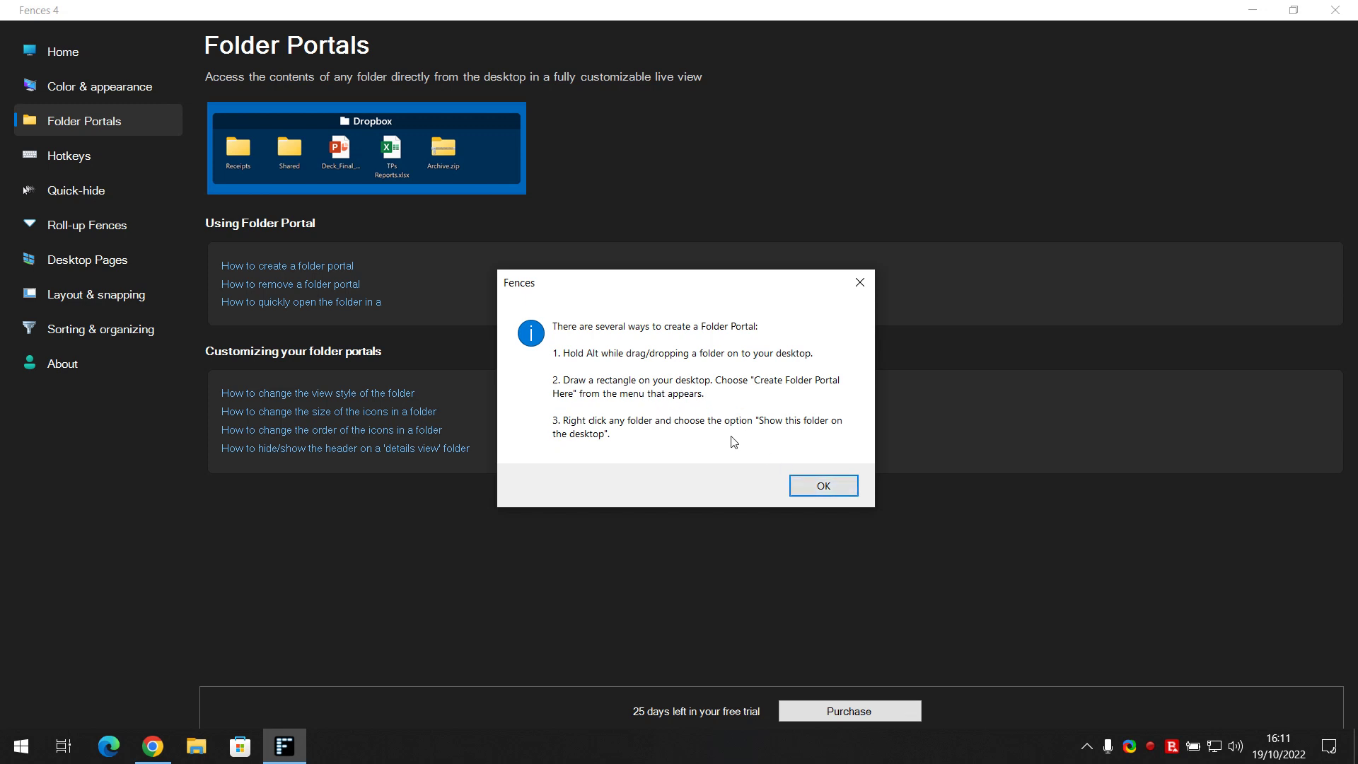
Close the help, minimize settings, and start then cancel a folder portal on the desktop.
click(813, 484)
click(1266, 9)
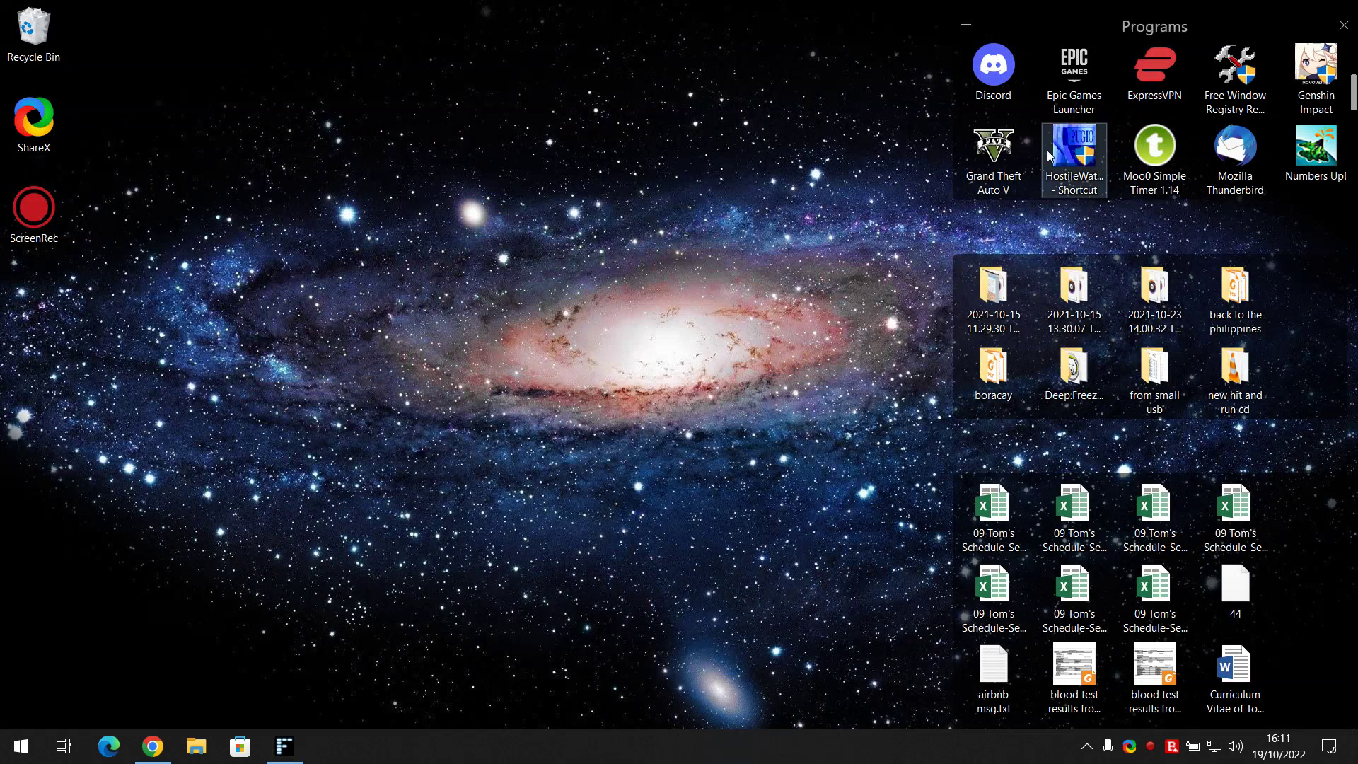
drag(155, 200, 416, 314)
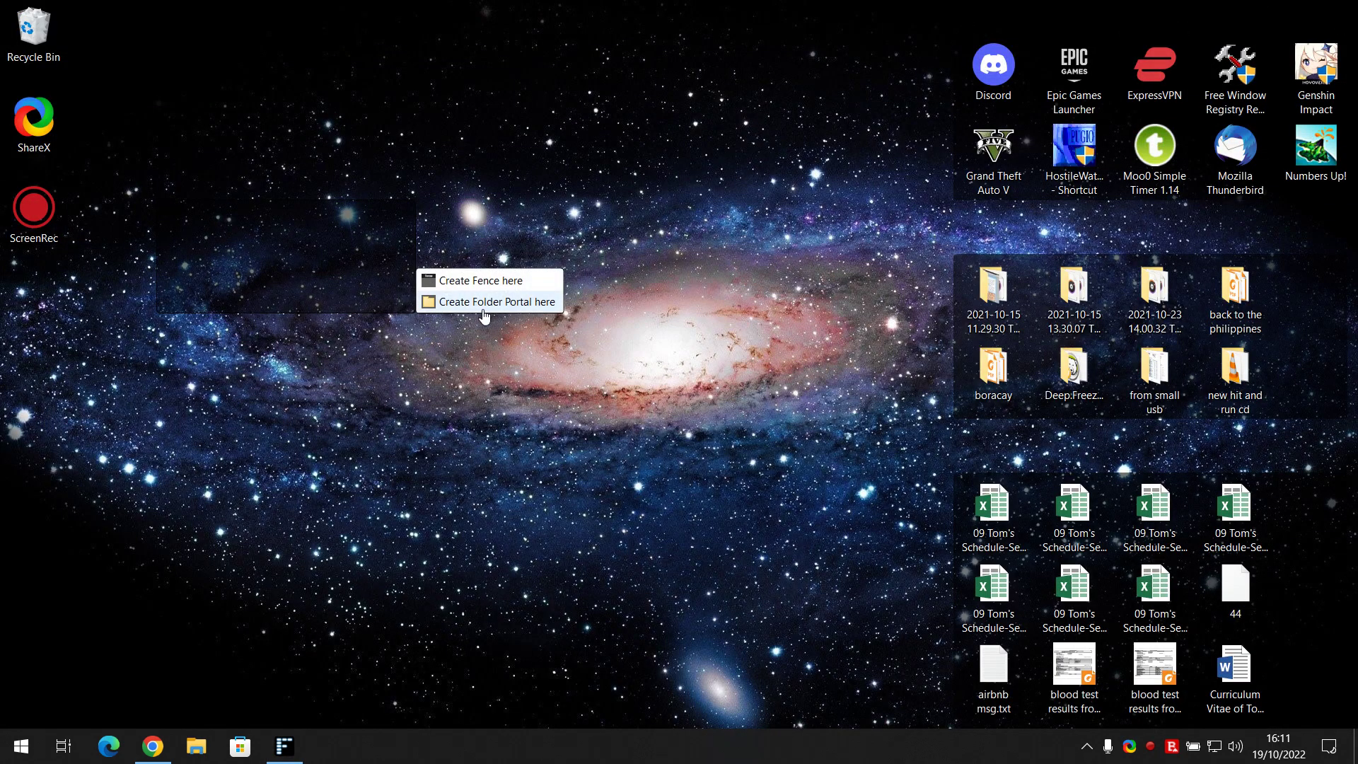
click(525, 308)
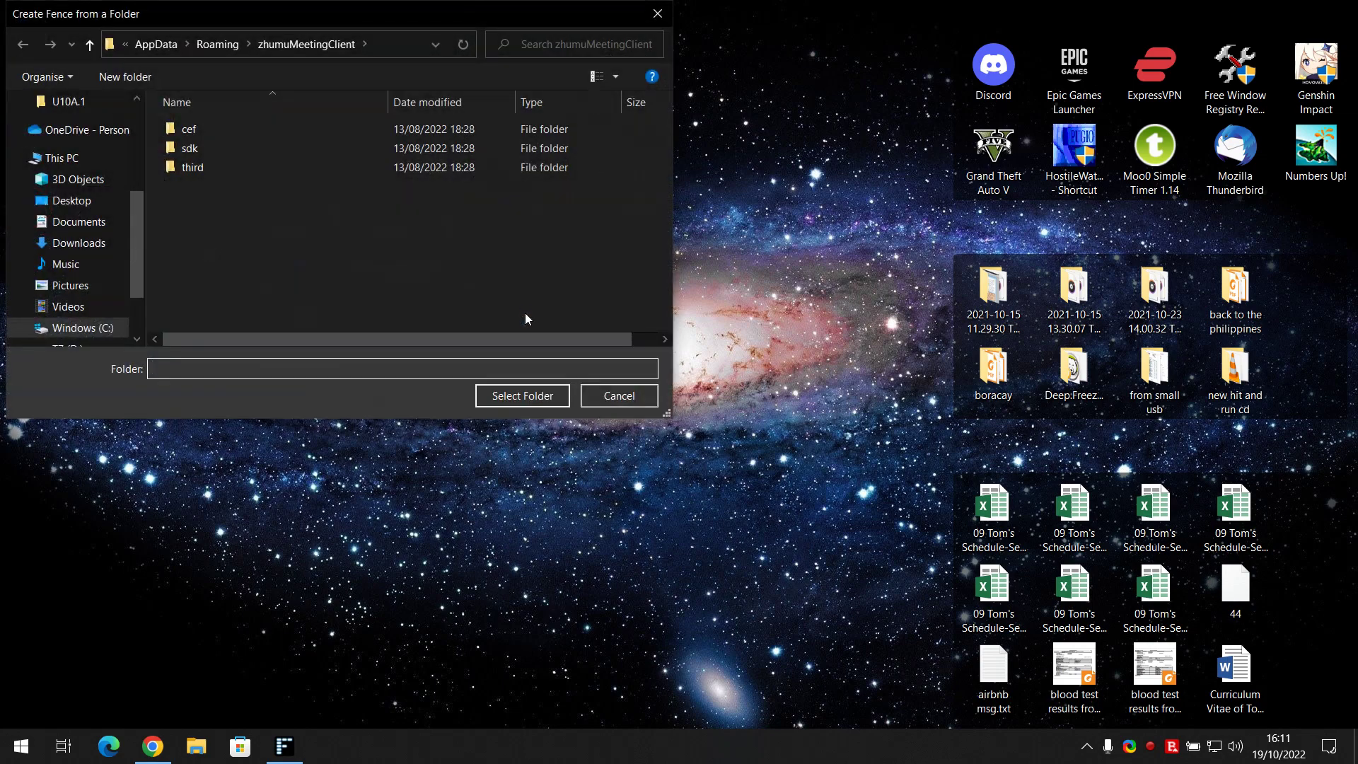
drag(308, 10, 511, 61)
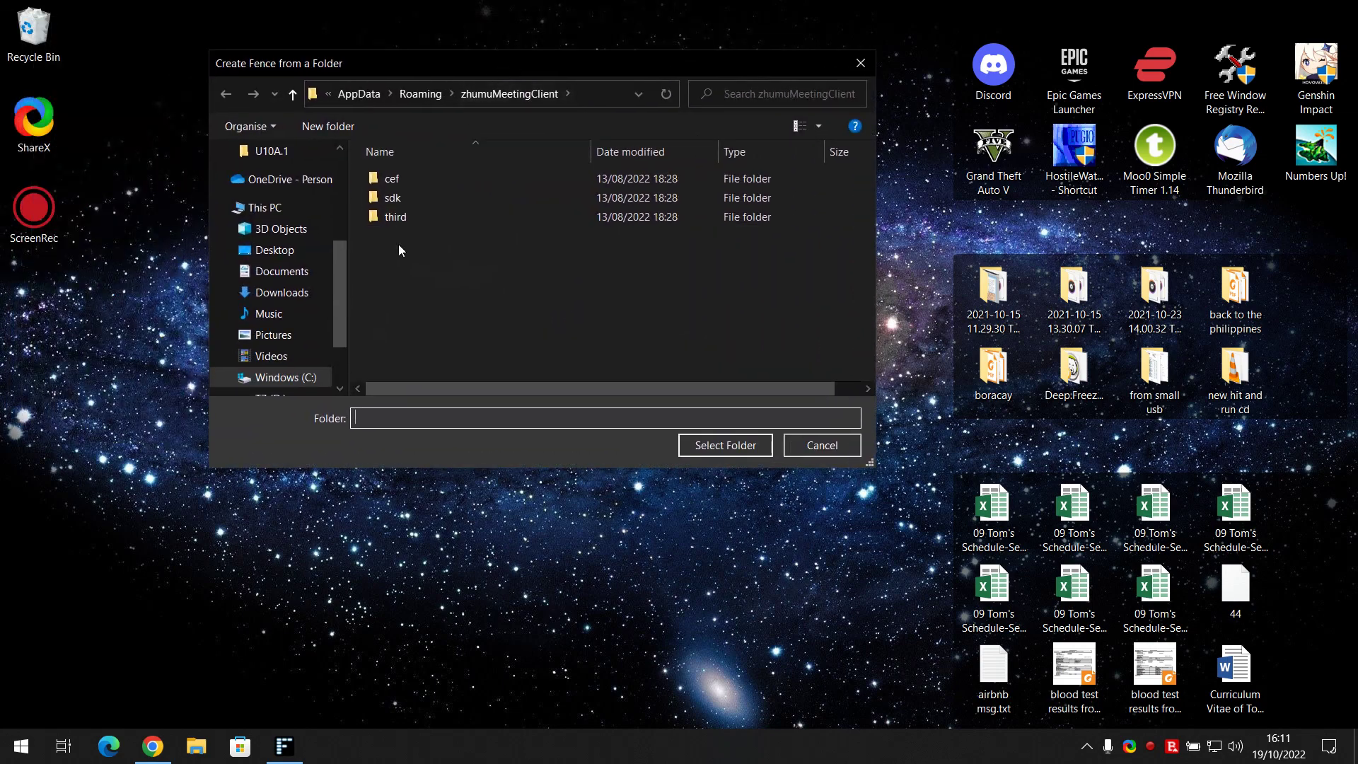
click(801, 448)
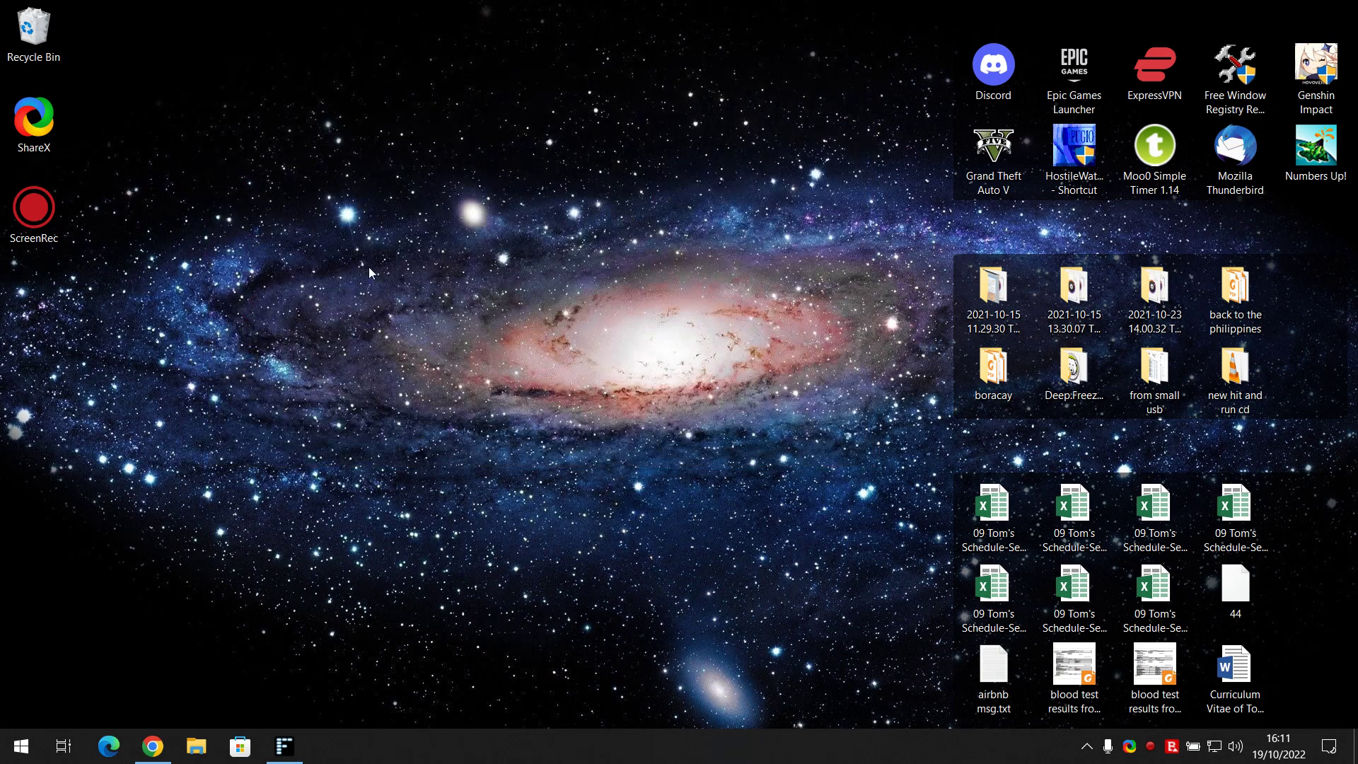
Create a desktop folder named 'icons' and drag ShareX and ScreenRec into it.
right_click(208, 257)
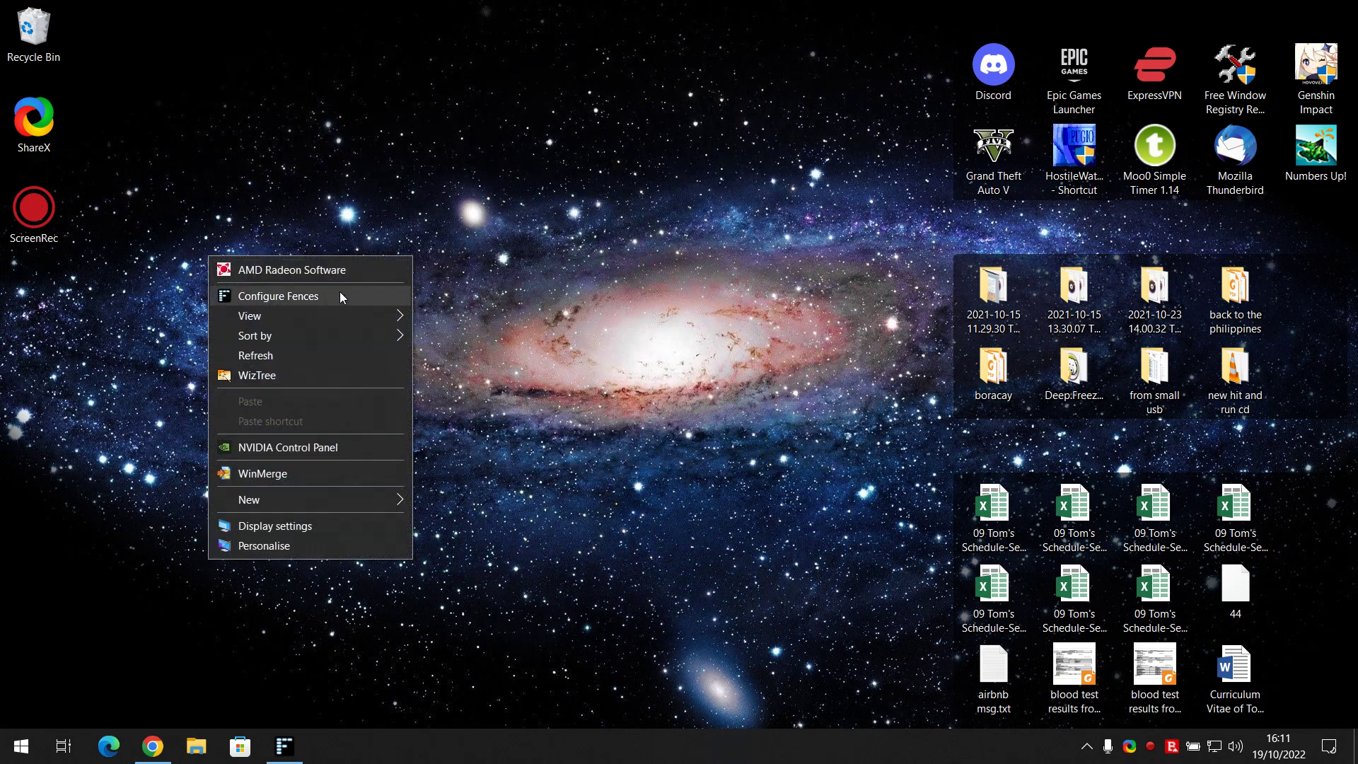
mouse_move(319, 491)
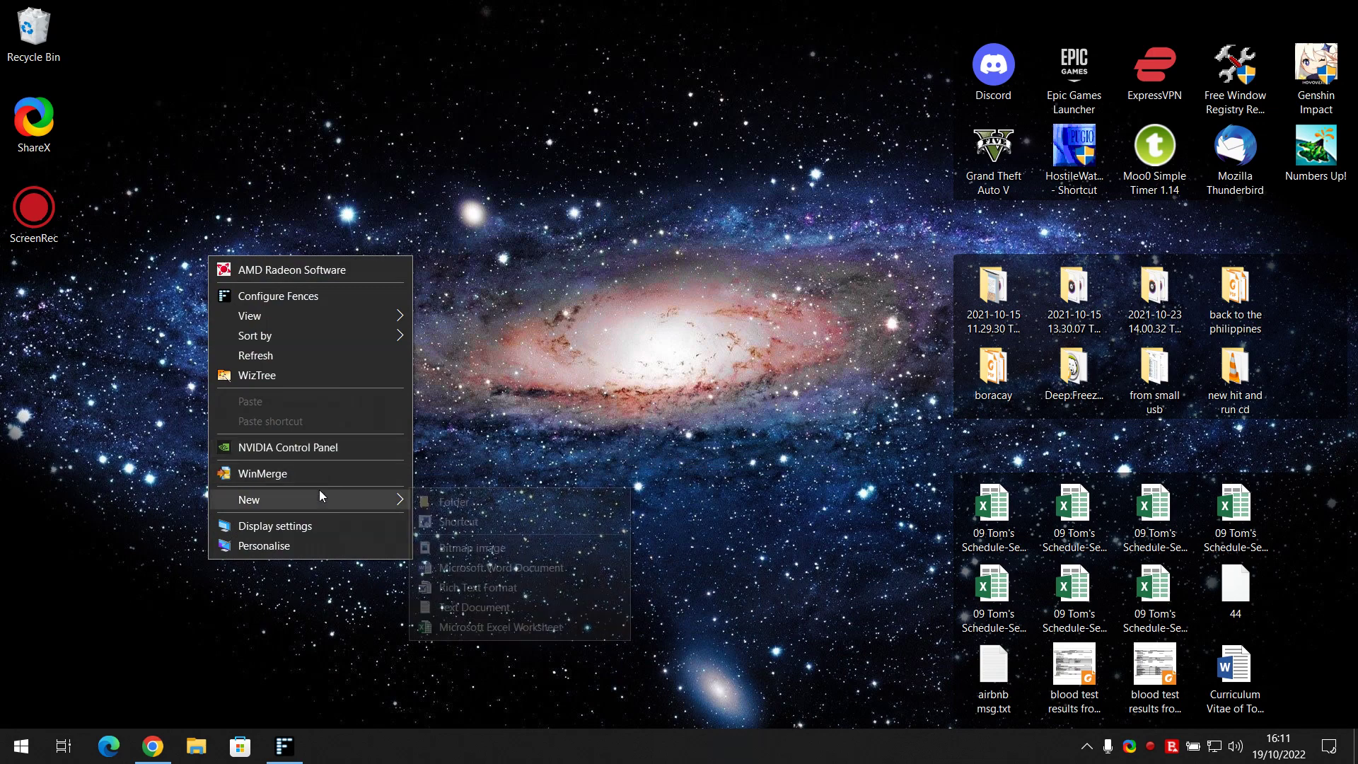
click(503, 495)
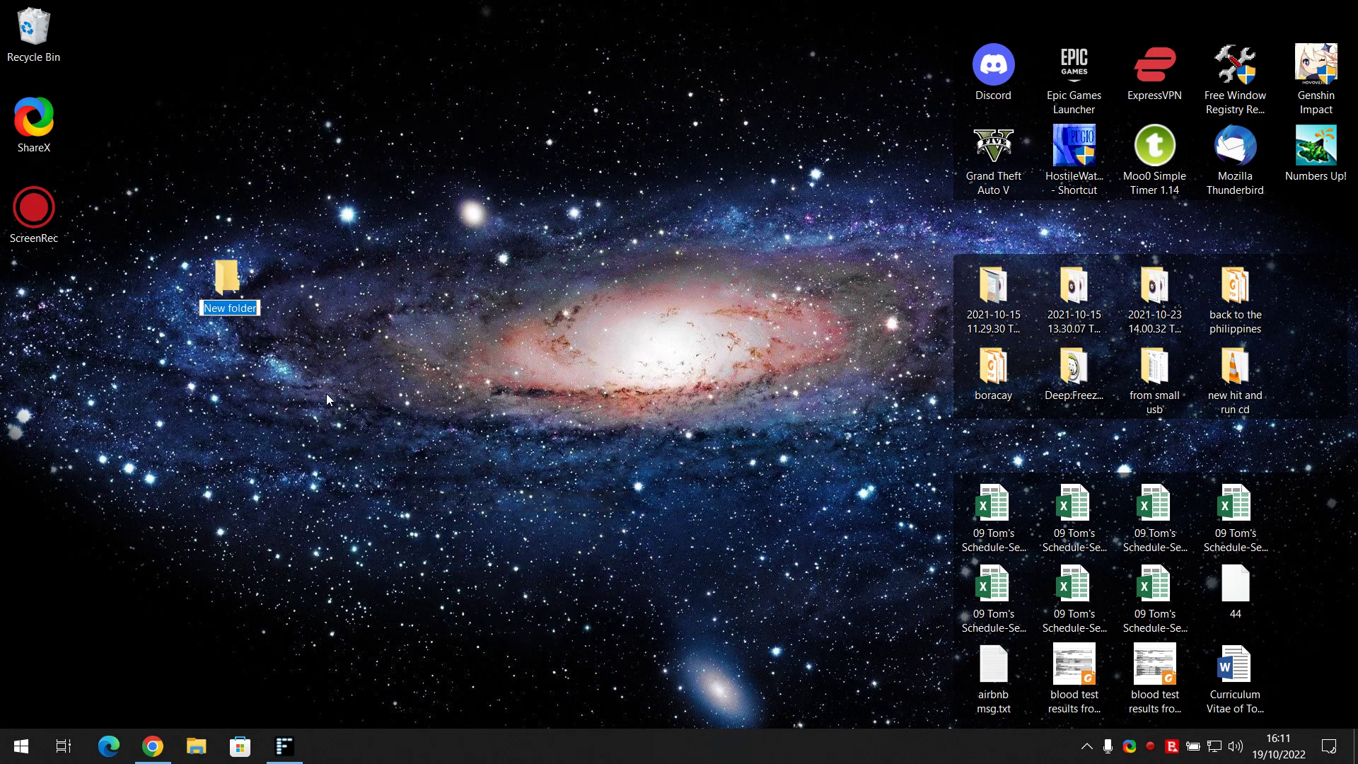
text(icons)
key(Return)
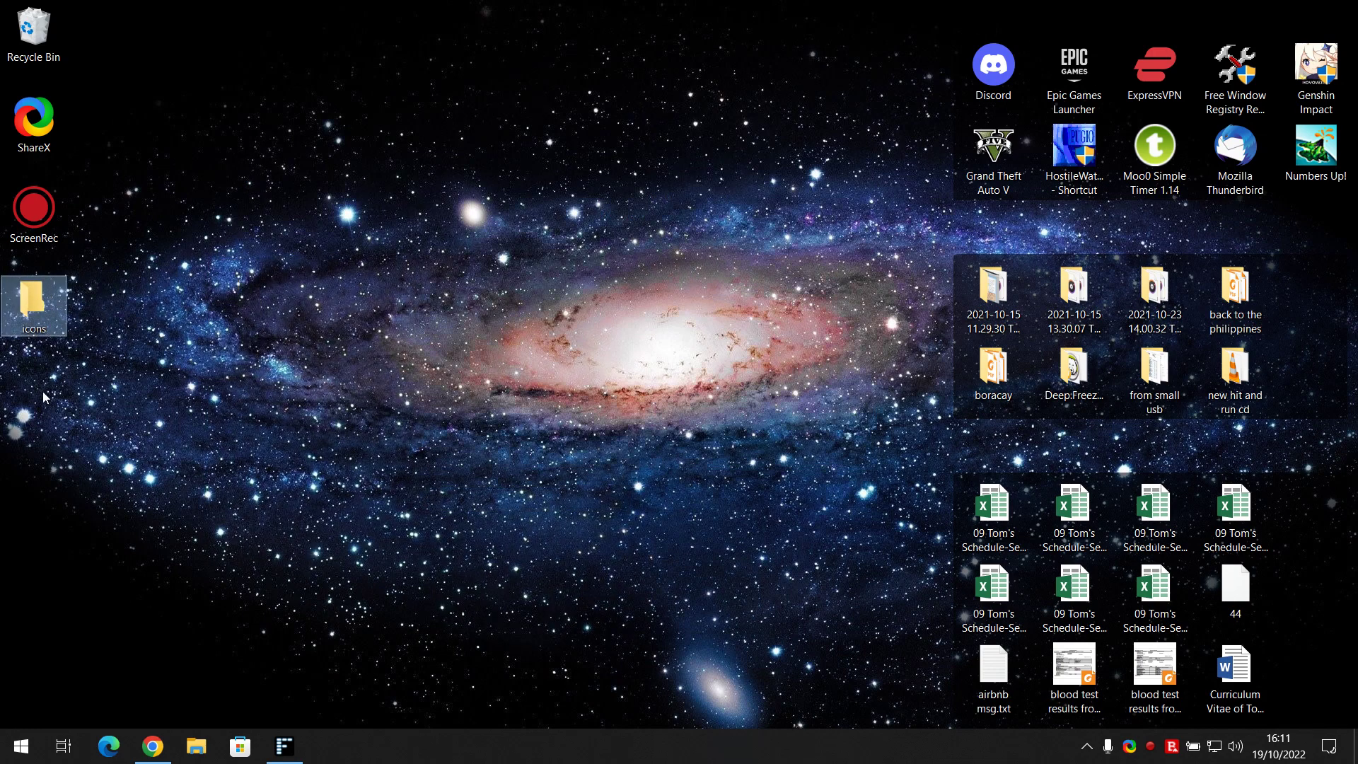
drag(95, 227, 52, 292)
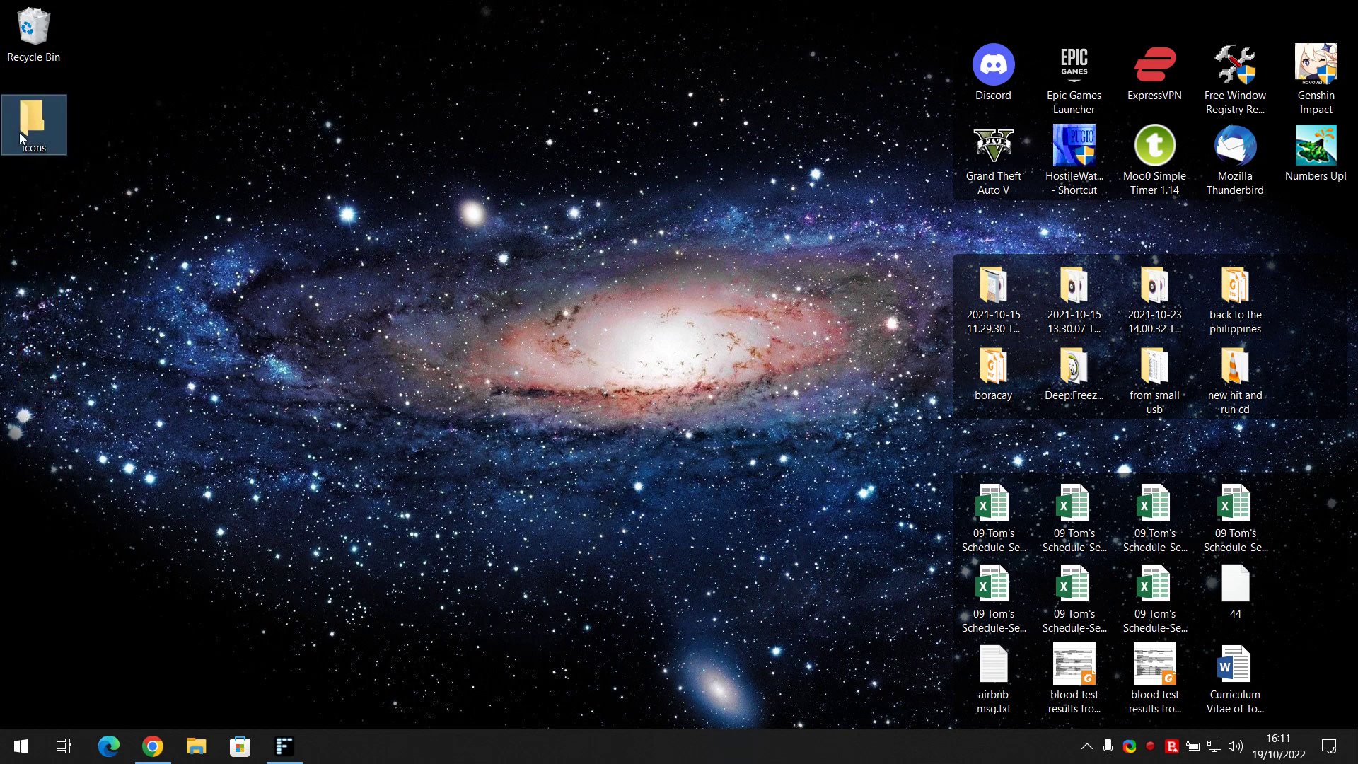
right_click(28, 129)
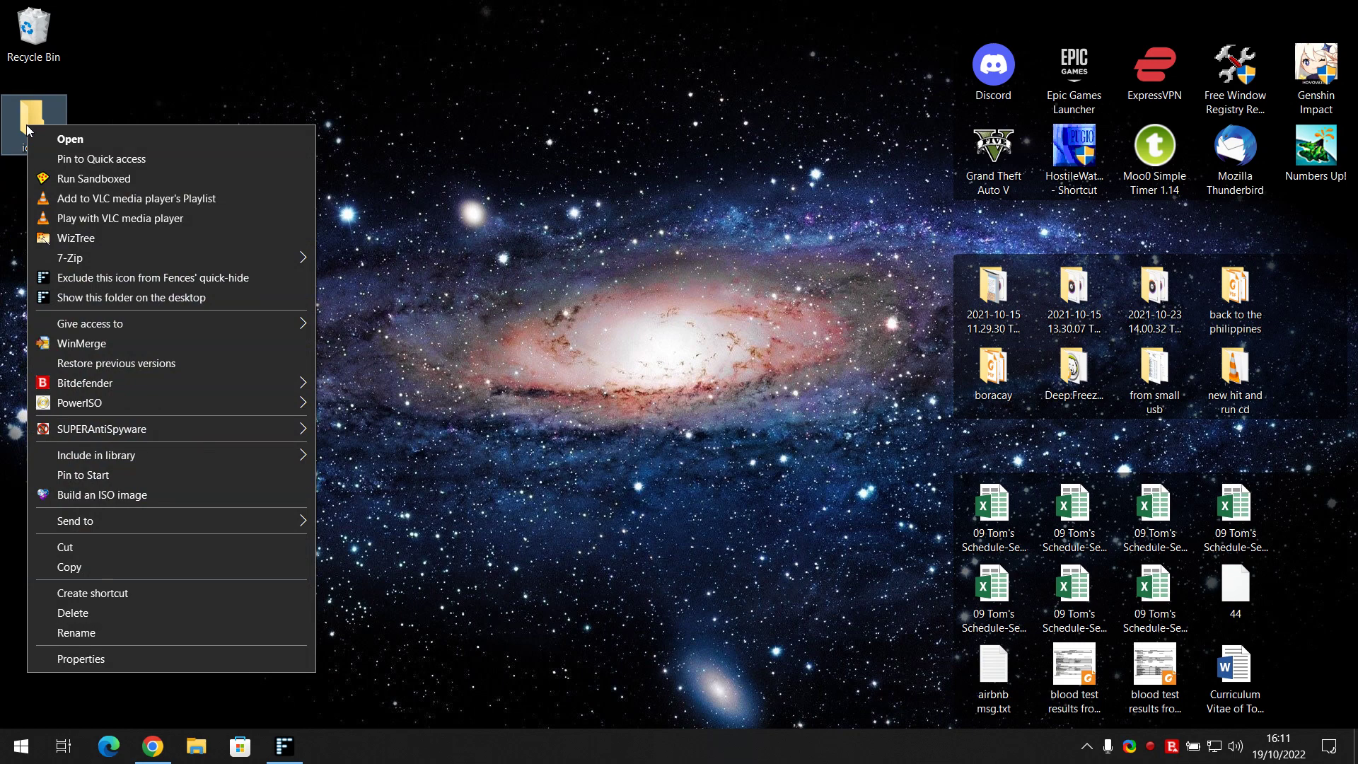
Create a folder portal mid-desktop showing Desktop > icons, then shift it slightly left.
click(625, 317)
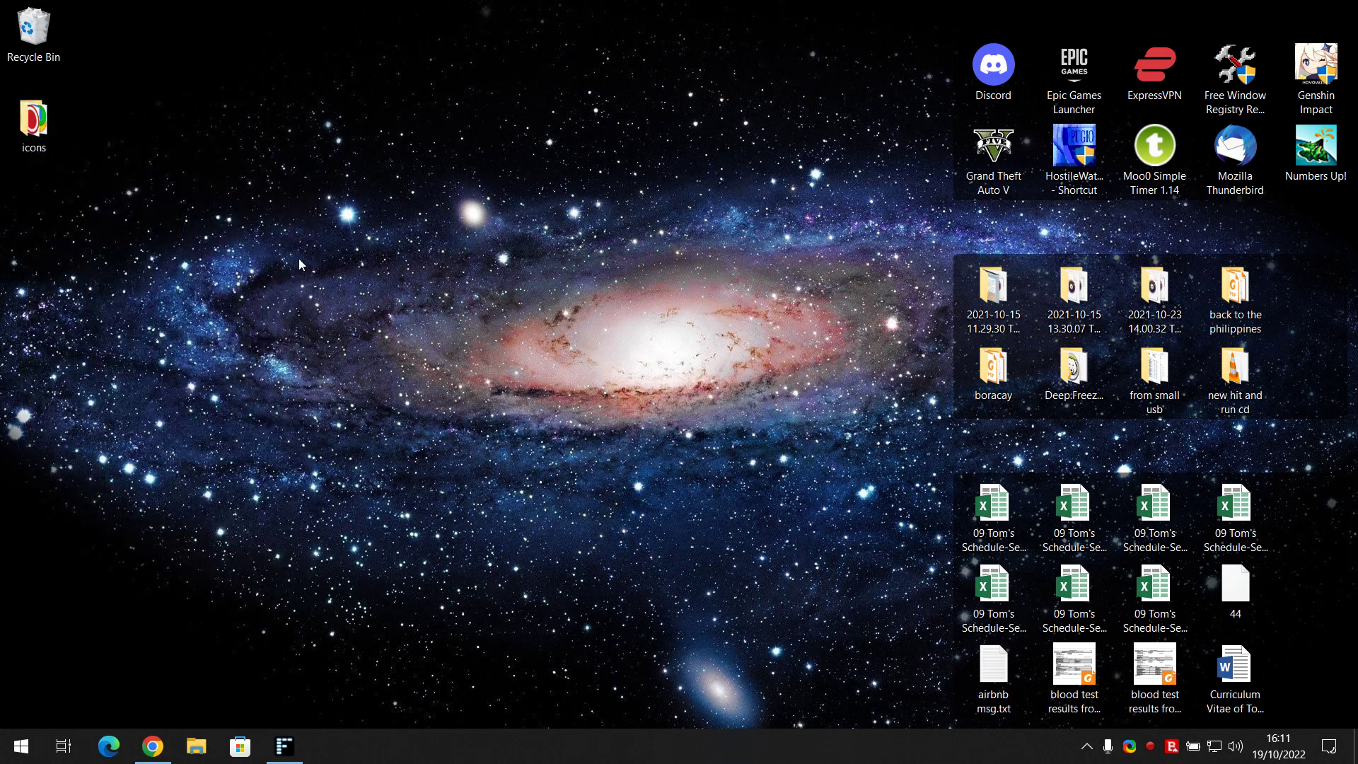
drag(294, 256, 545, 398)
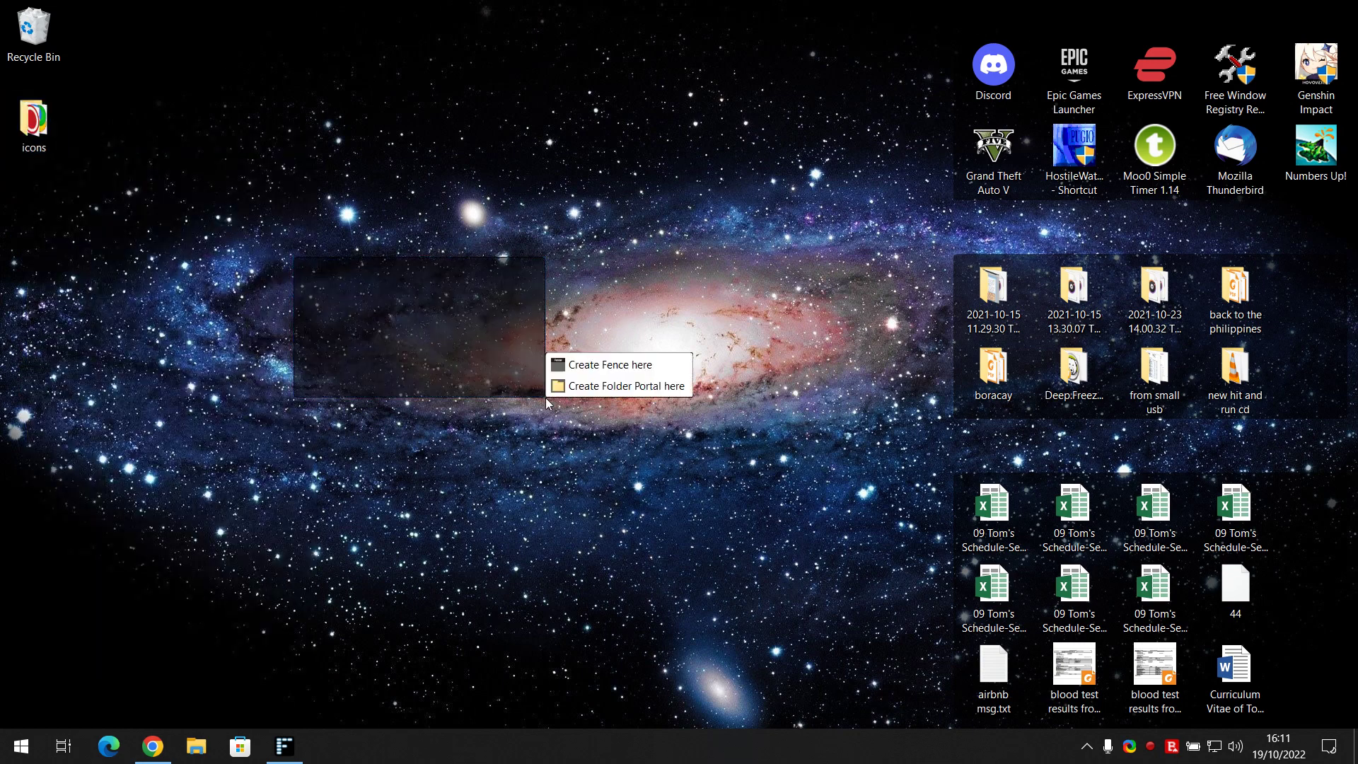
click(629, 386)
click(289, 249)
click(439, 178)
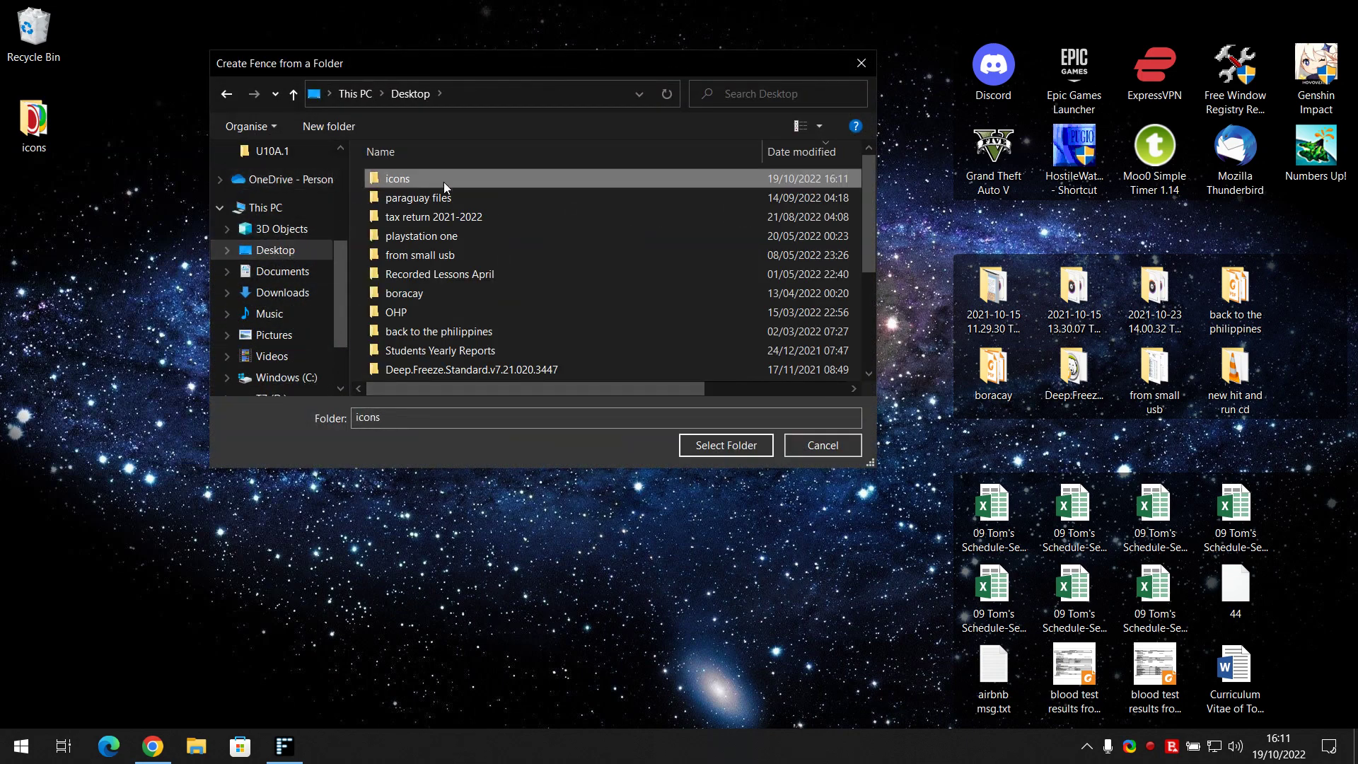
click(702, 447)
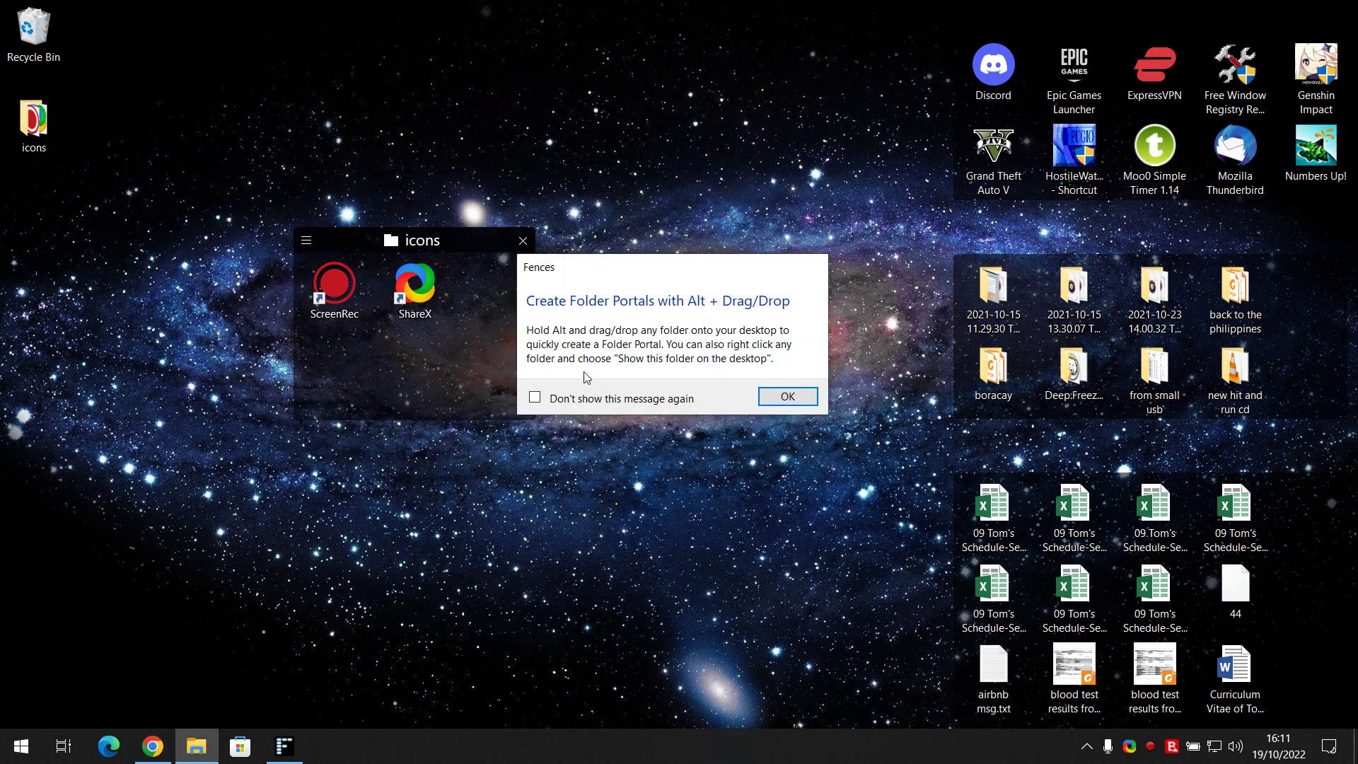
click(803, 392)
drag(382, 234, 297, 136)
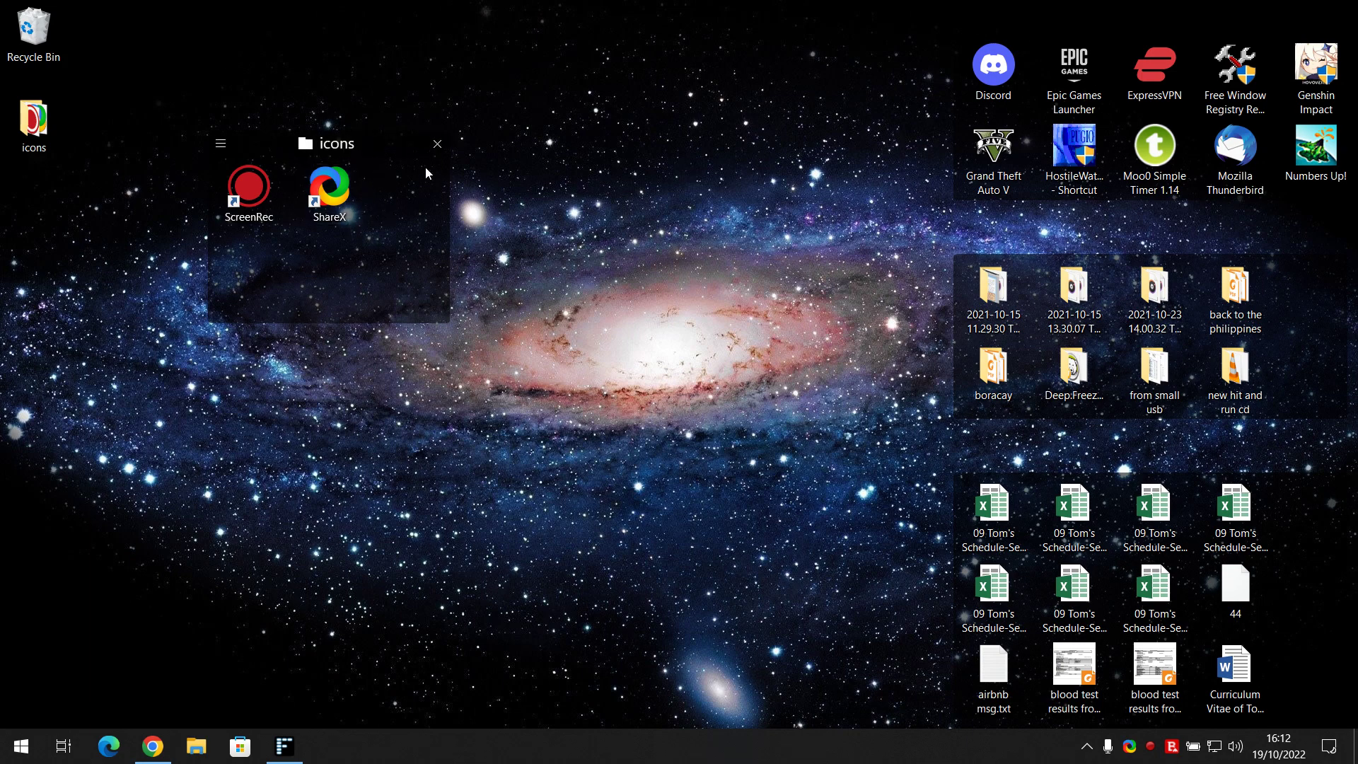
Remove the icons folder portal, check the icons folder's contents, and return to Fences 4 settings.
click(508, 160)
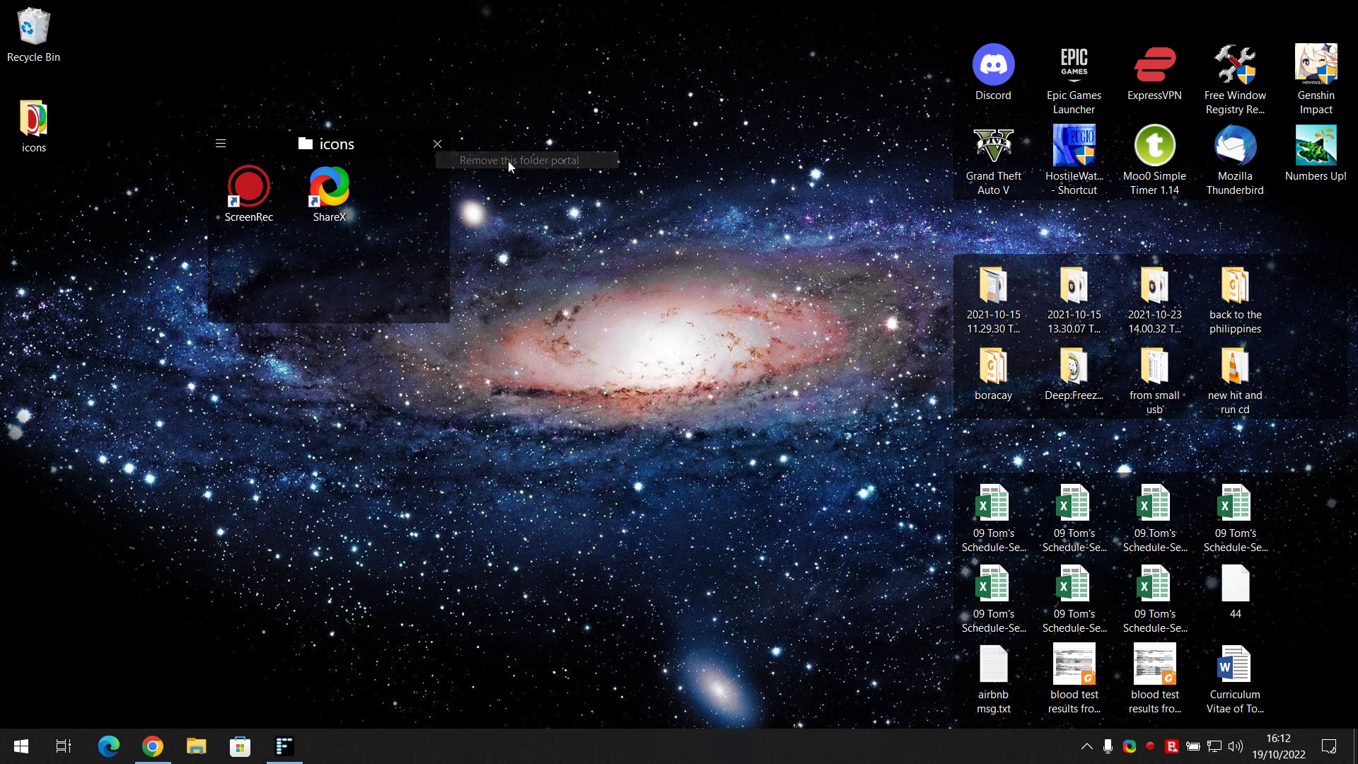
double_click(34, 122)
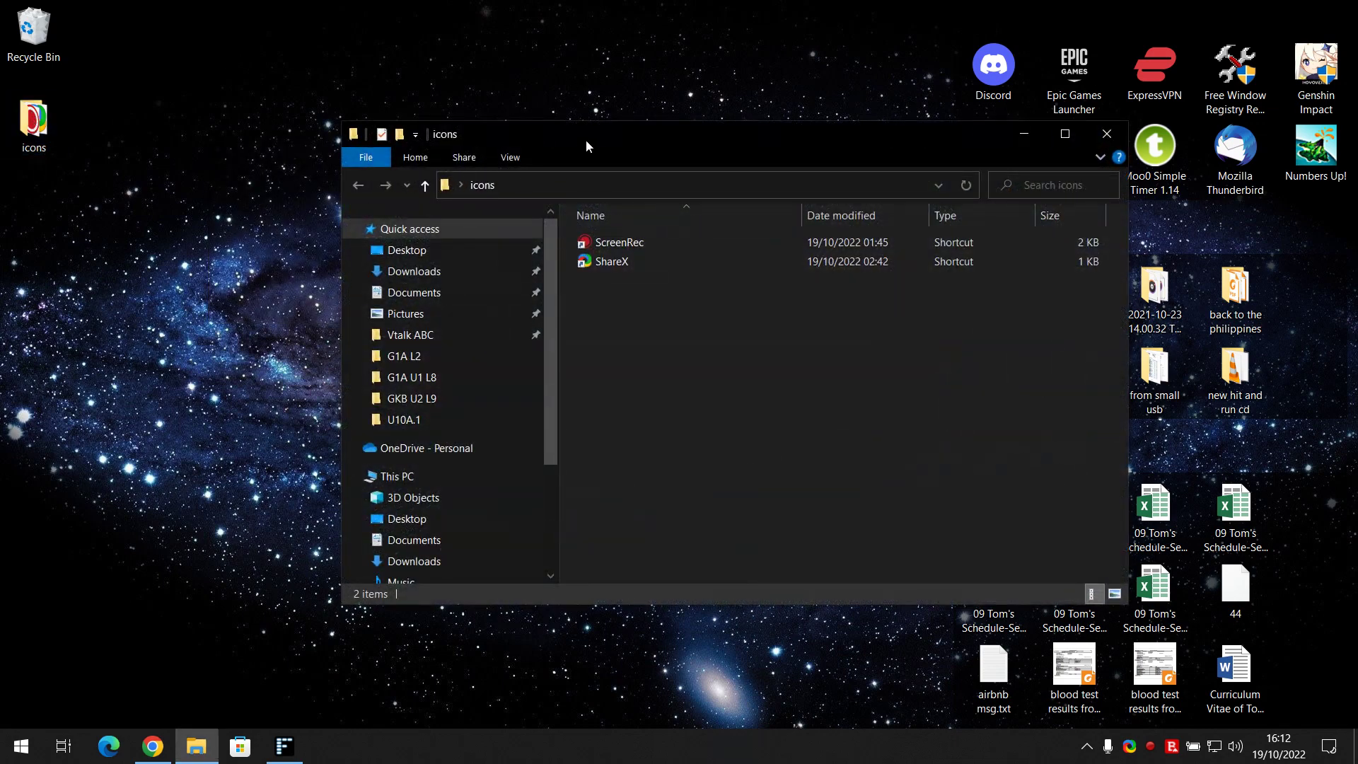
drag(589, 140, 341, 145)
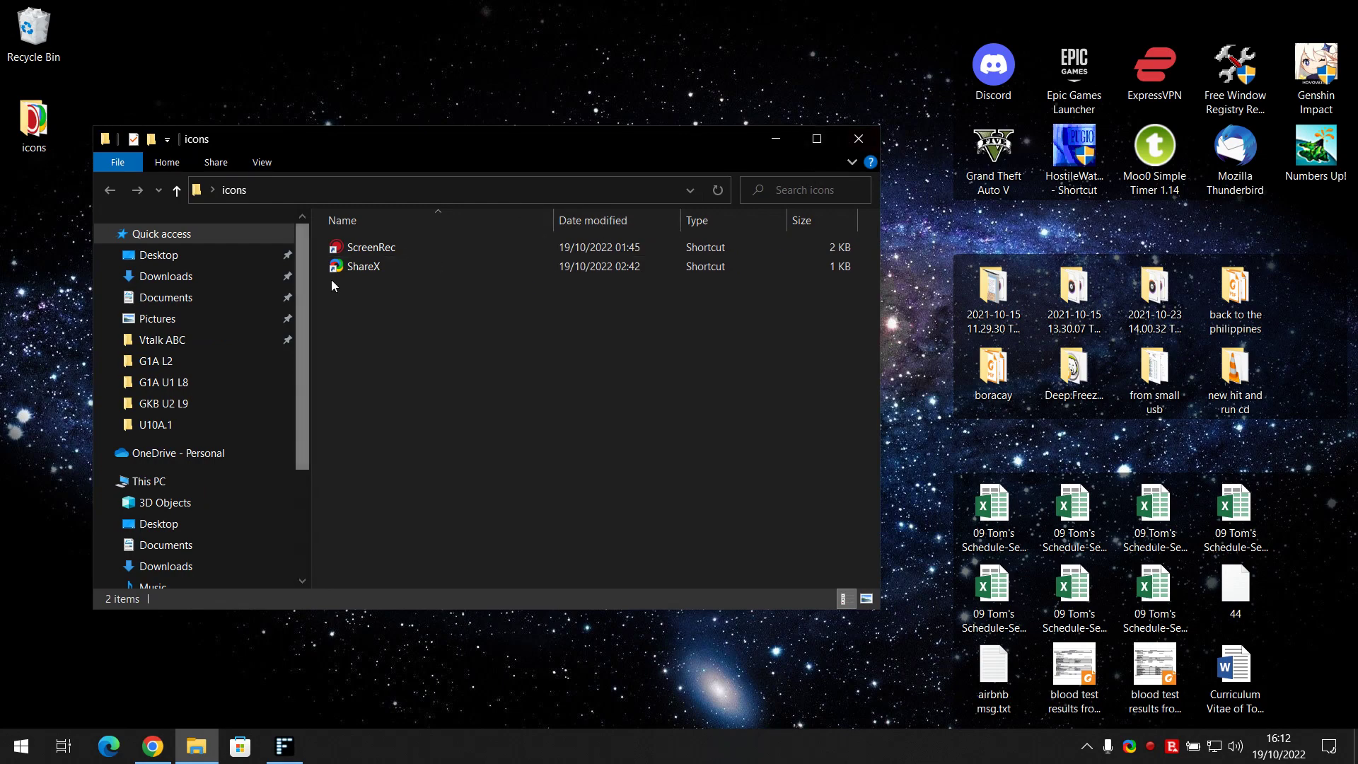
click(858, 139)
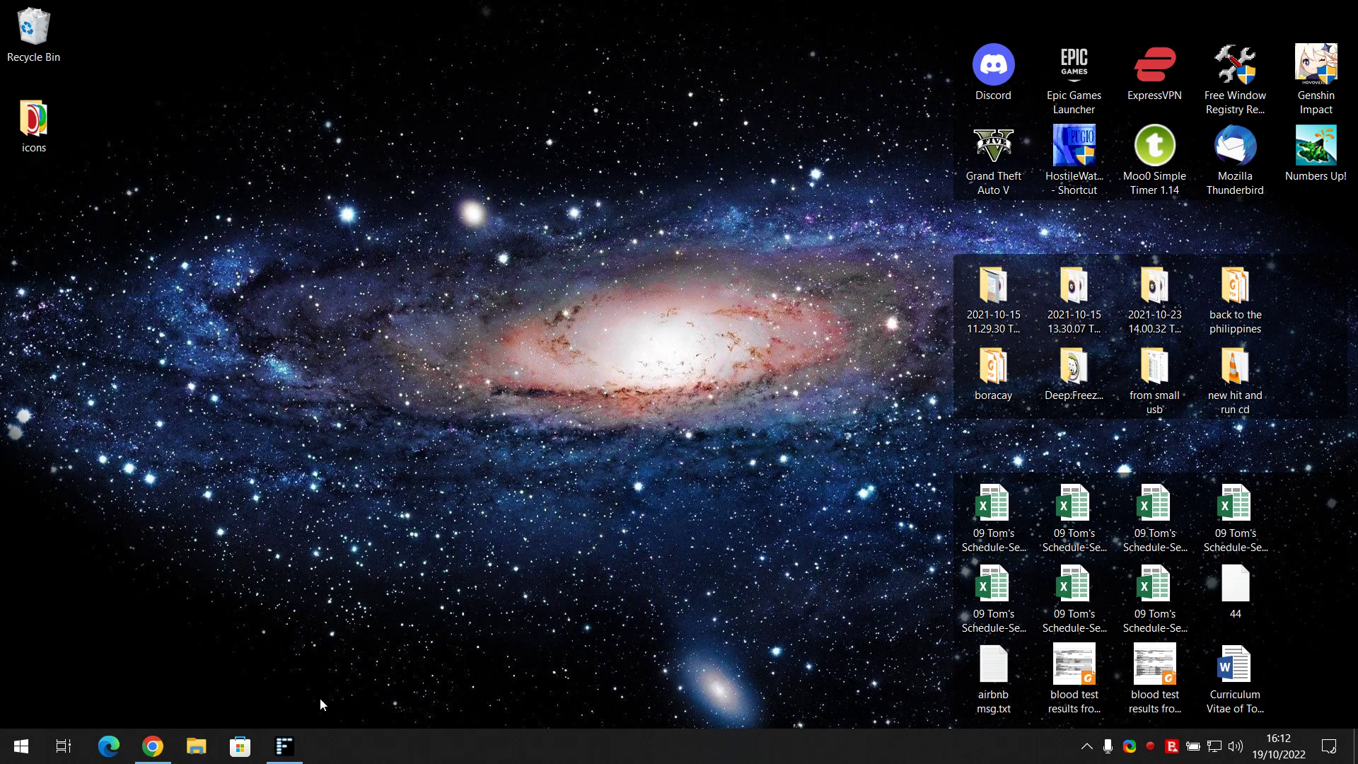
click(283, 745)
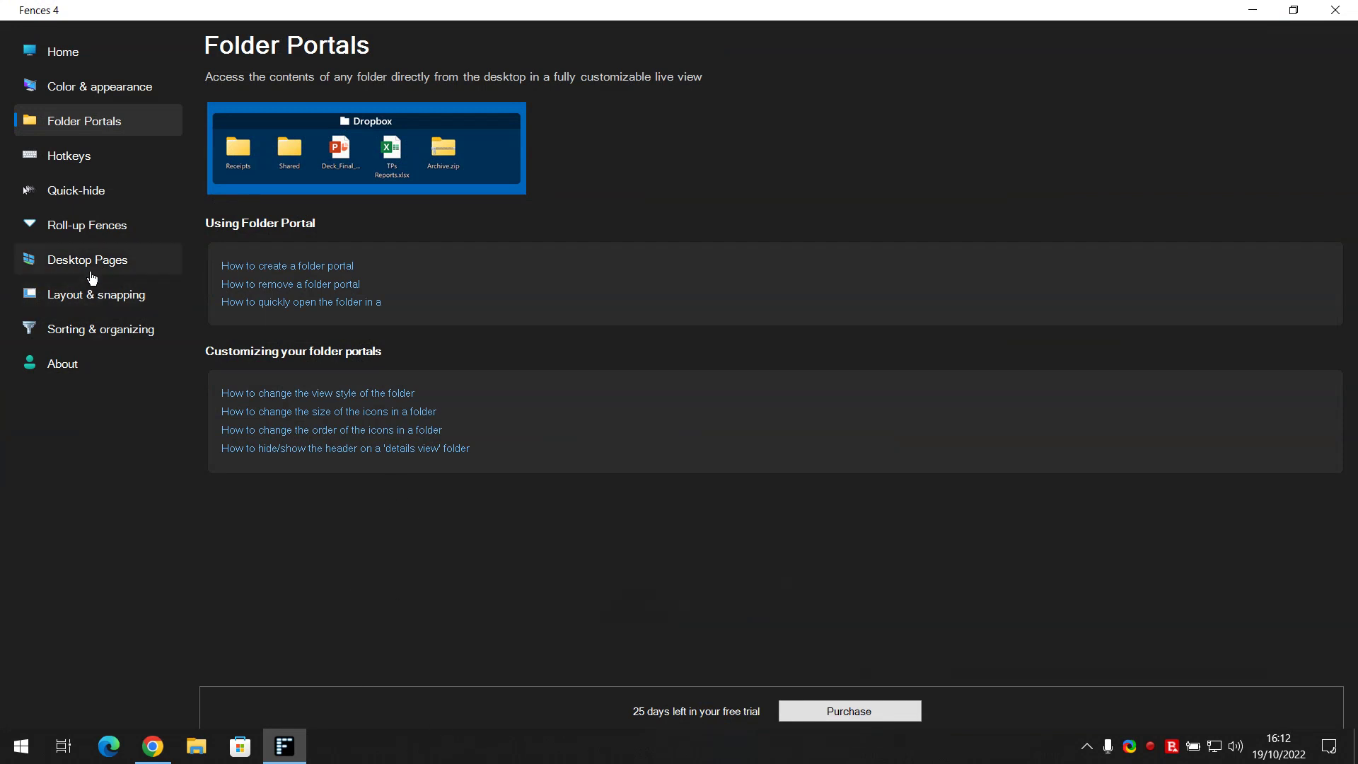
On the Hotkeys page, try Win+Space to raise the fences above all windows, then hide them.
click(70, 157)
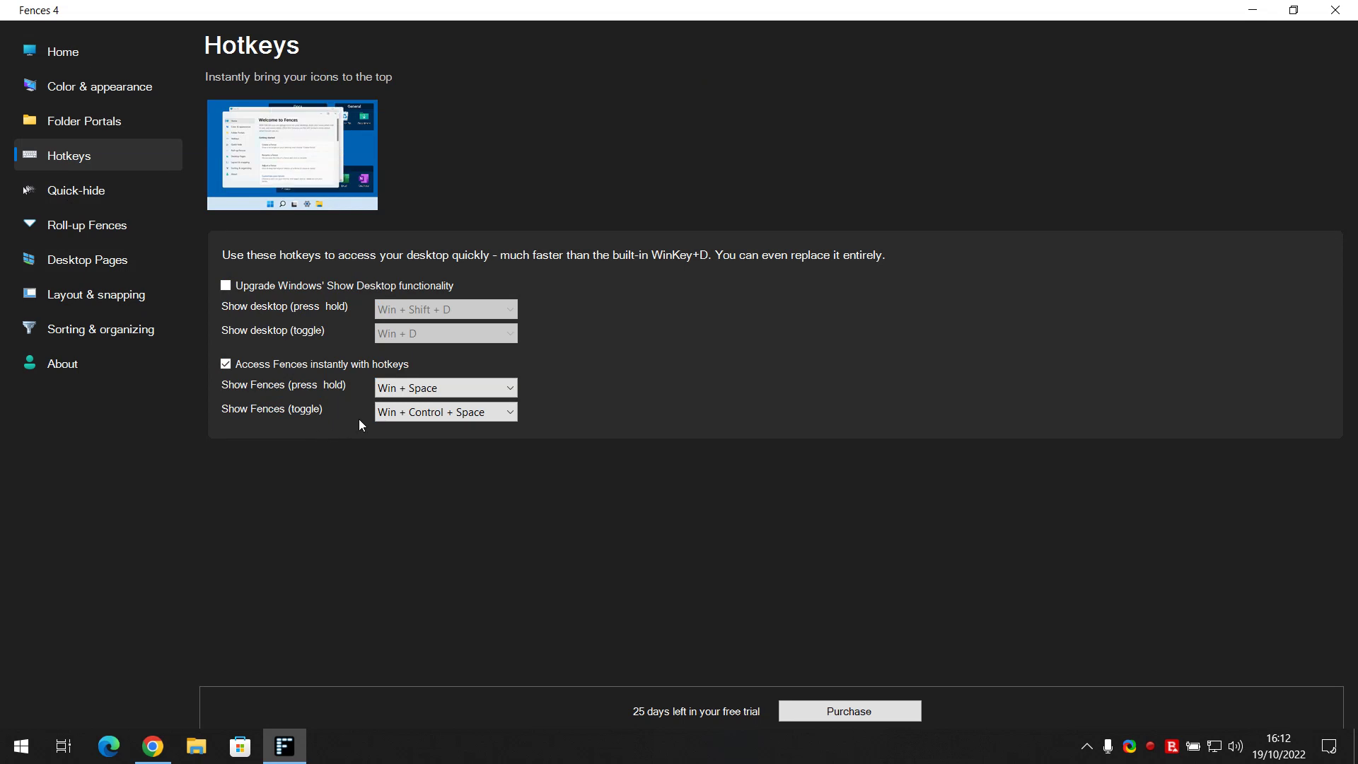
key(super+space)
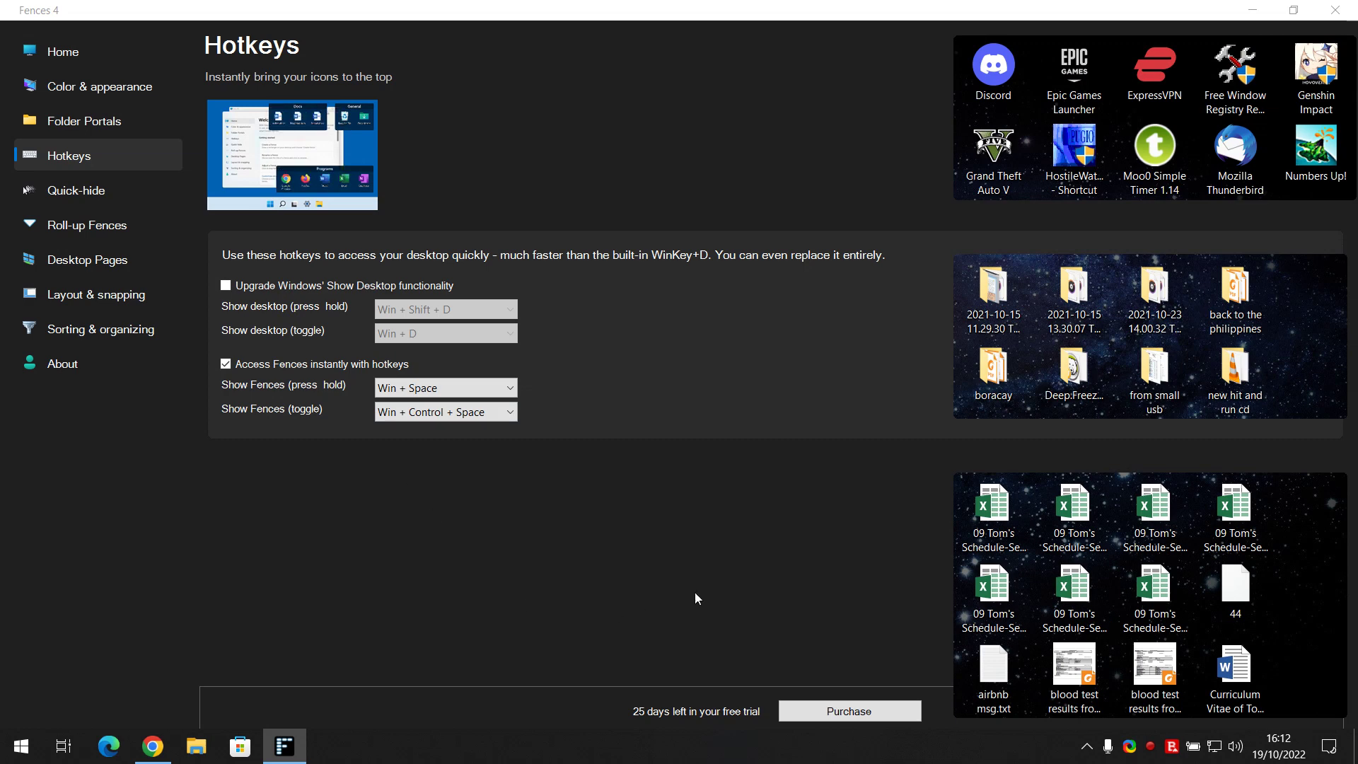
key(ctrl+super+space)
drag(755, 128, 642, 329)
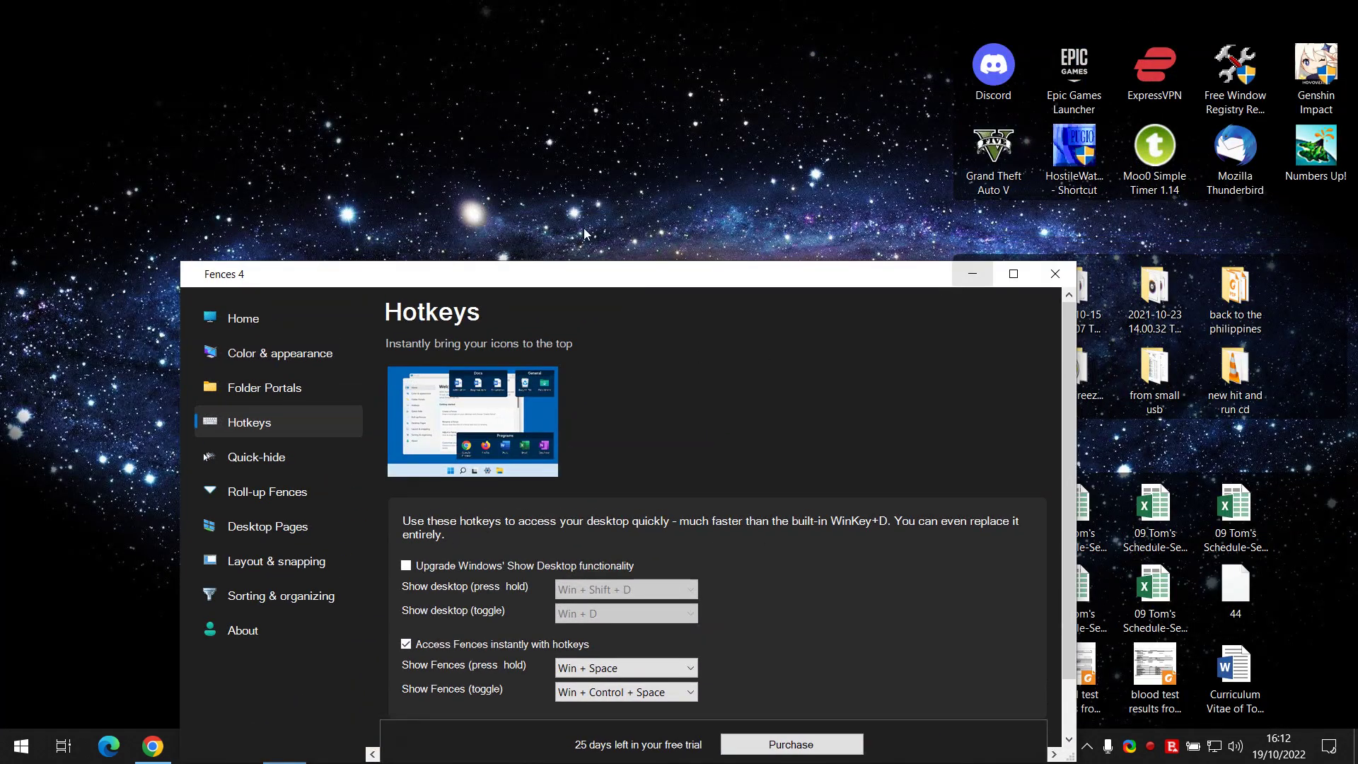
click(722, 143)
click(1013, 274)
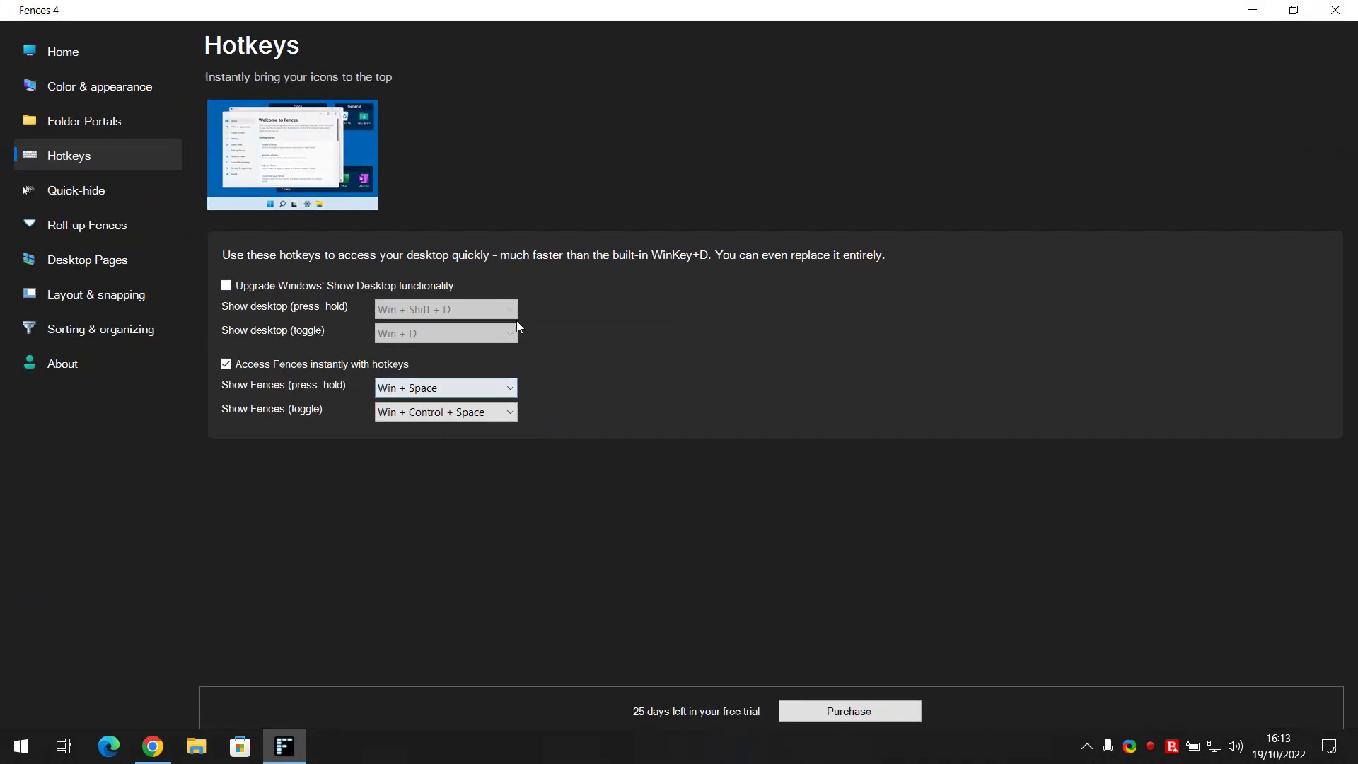
On the Desktop quick-hide page, try hiding the fences that overlap the settings window.
click(53, 193)
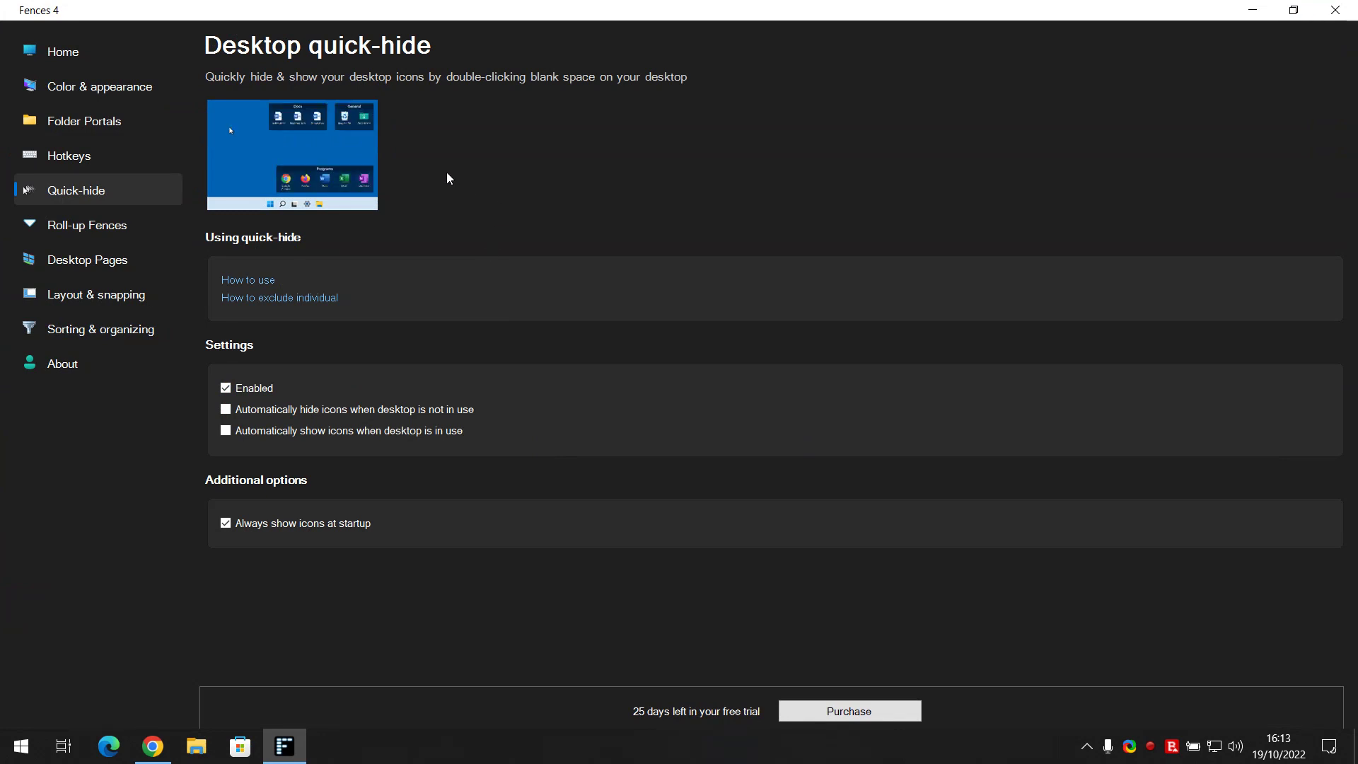
drag(366, 9, 447, 709)
drag(757, 712, 647, 162)
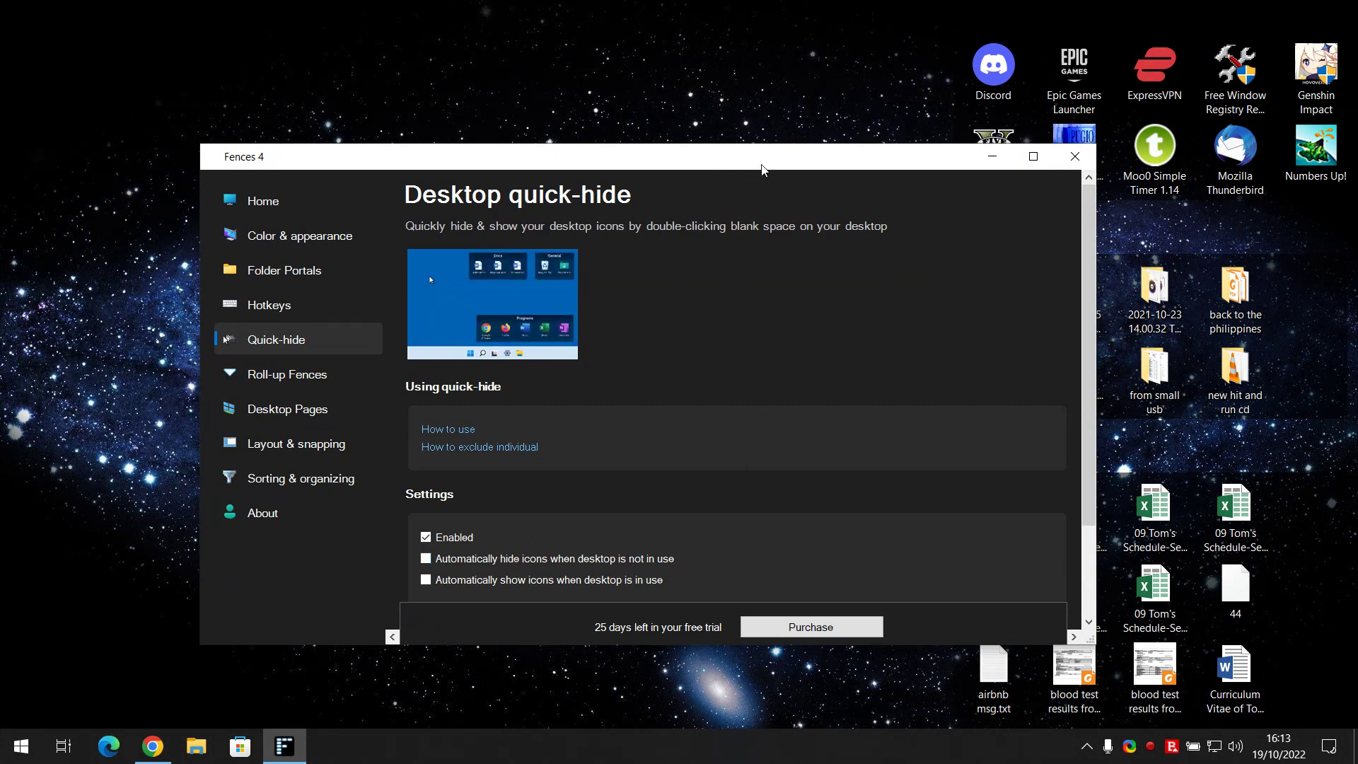
drag(829, 164, 693, 165)
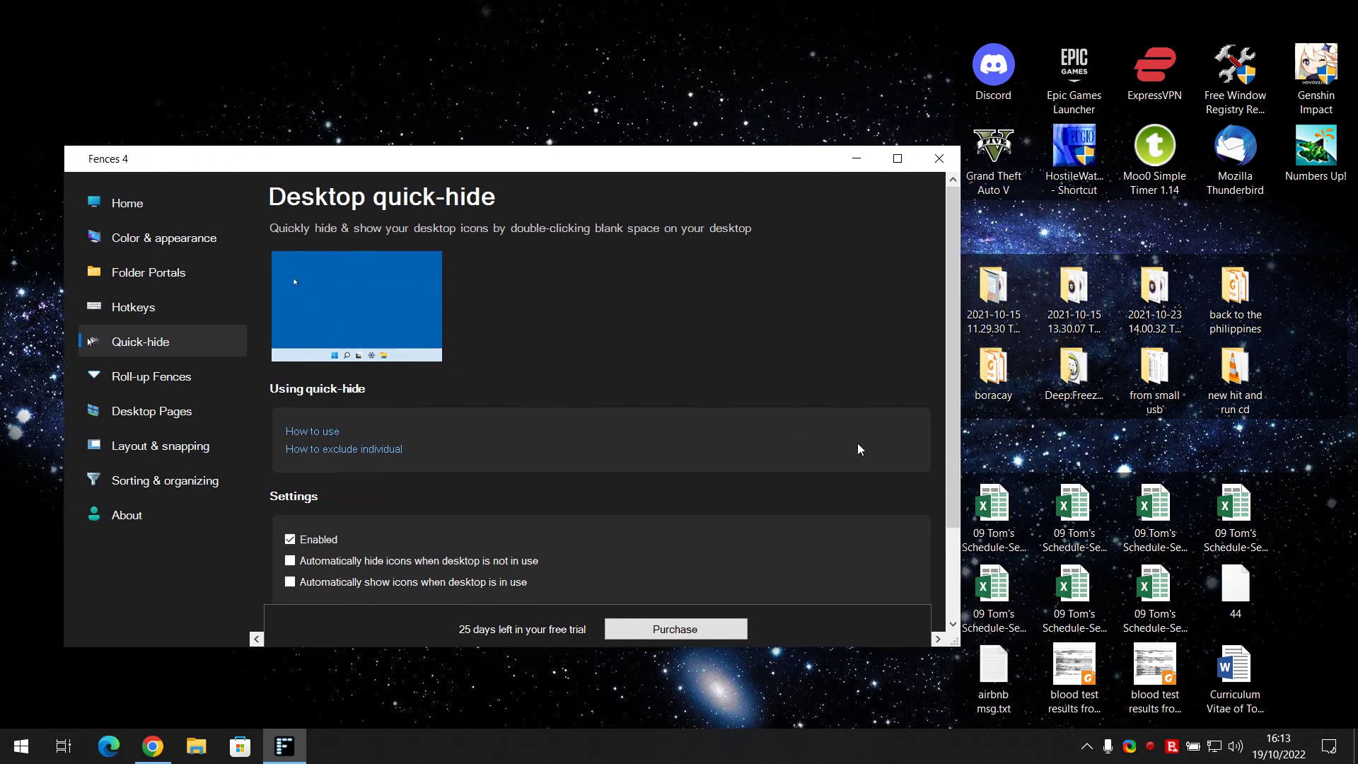
double_click(793, 160)
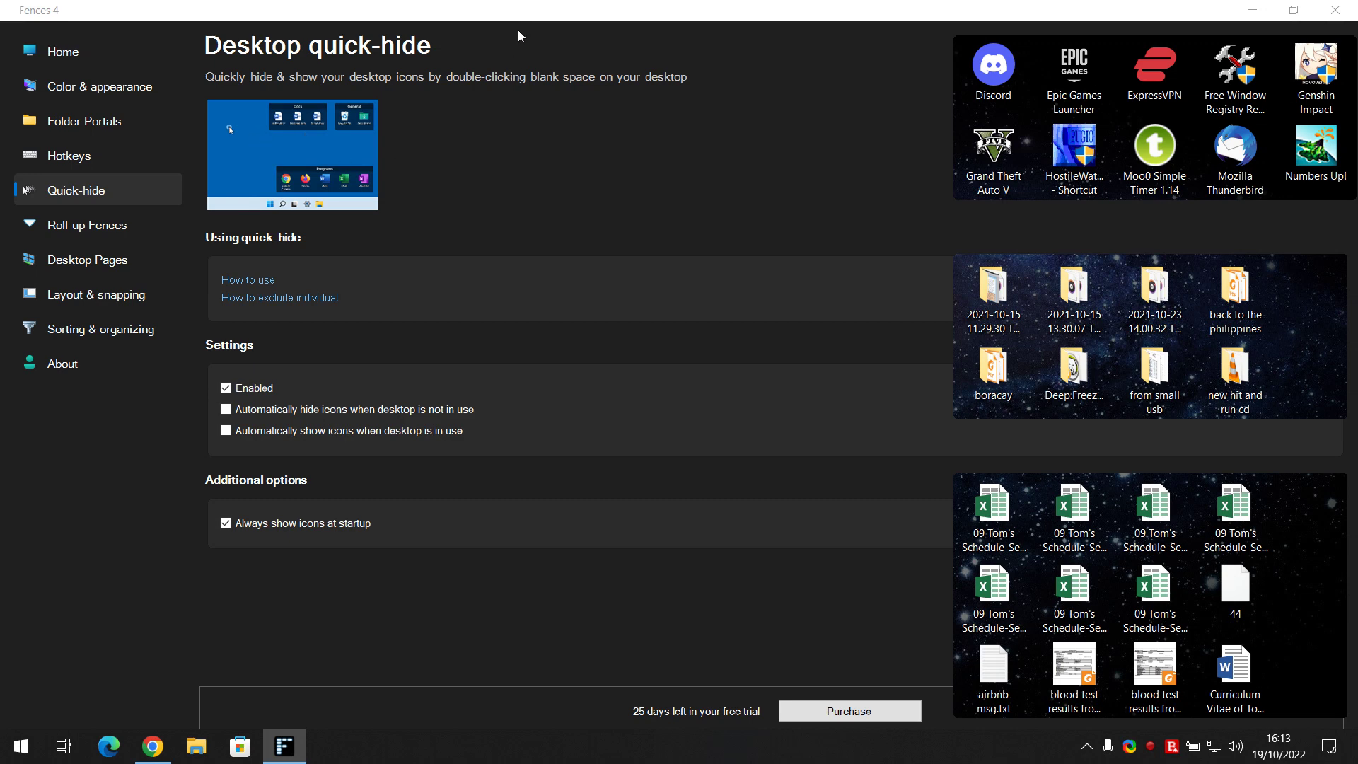
click(498, 50)
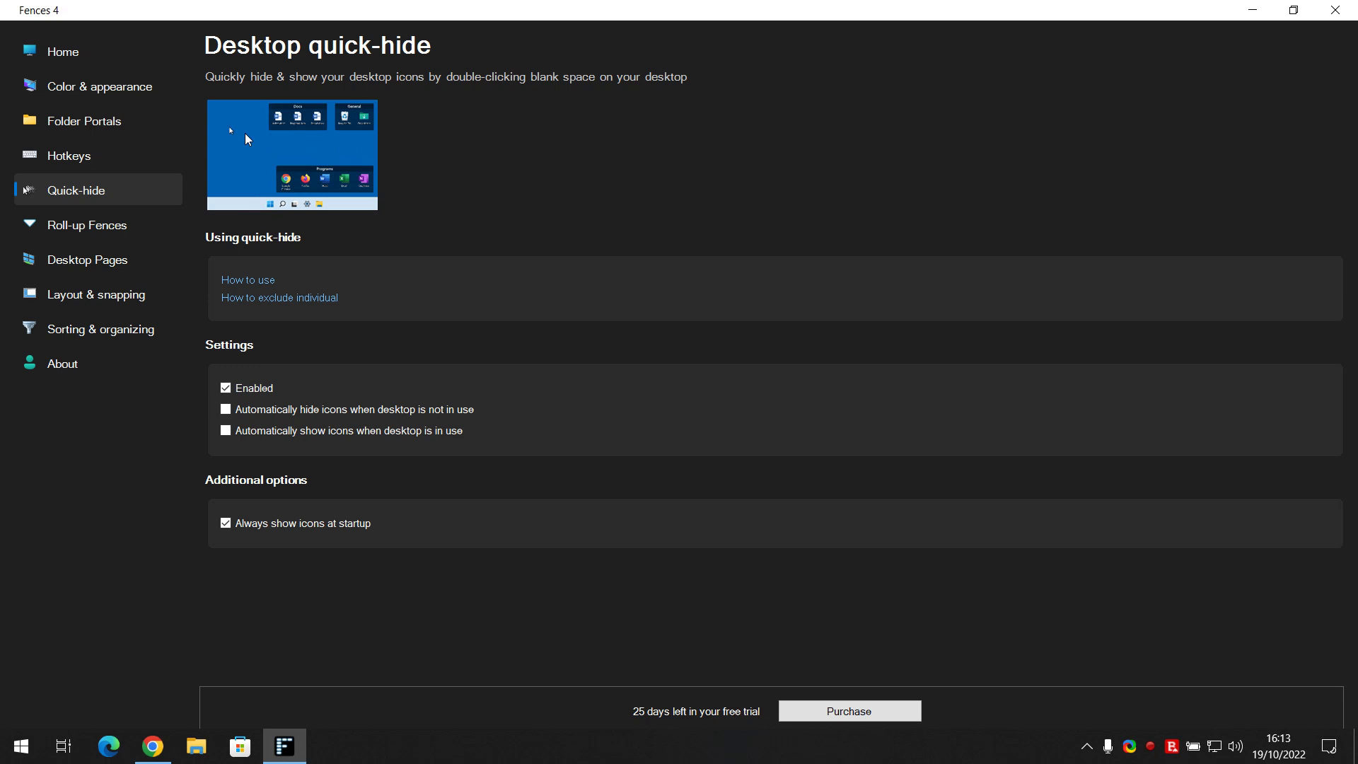
Open the Roll-up Fences page and try rolling up the Folders fence from its title bar.
click(99, 225)
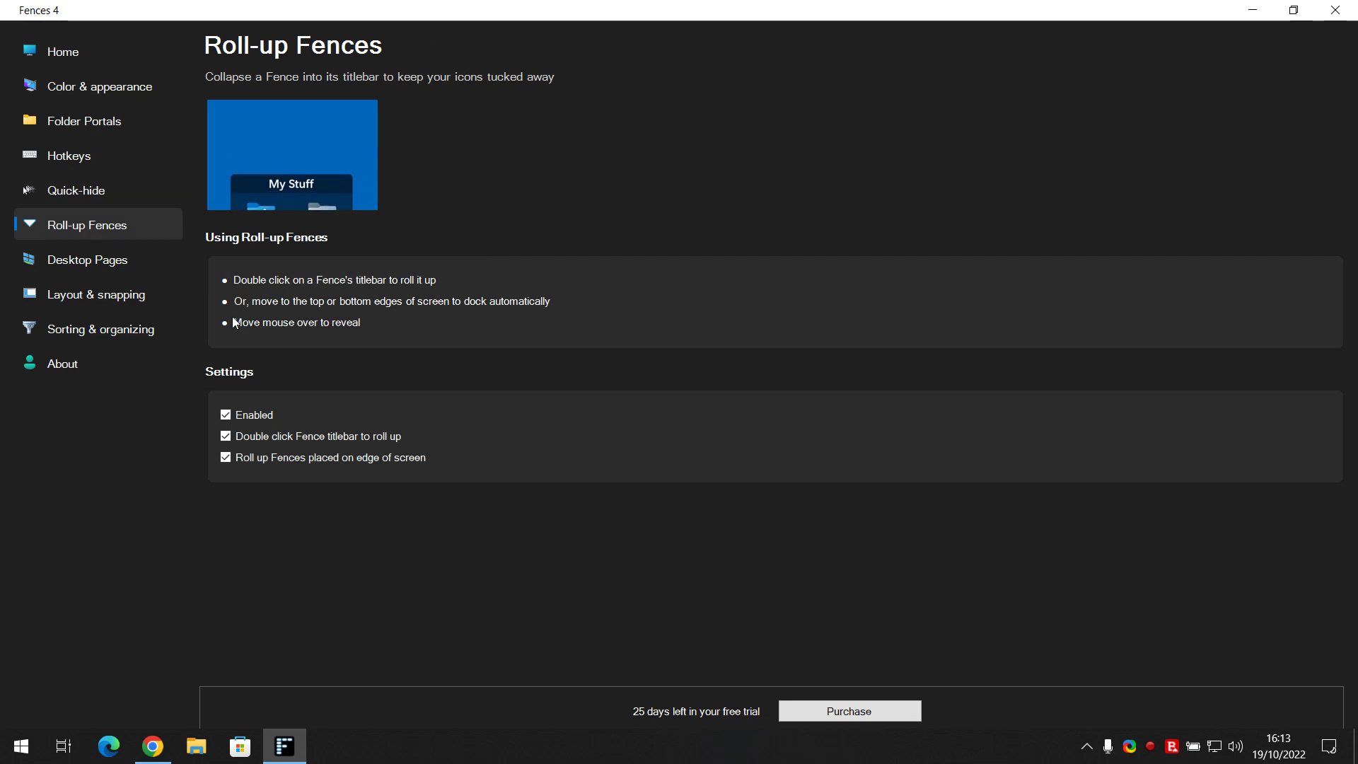
drag(718, 10, 535, 83)
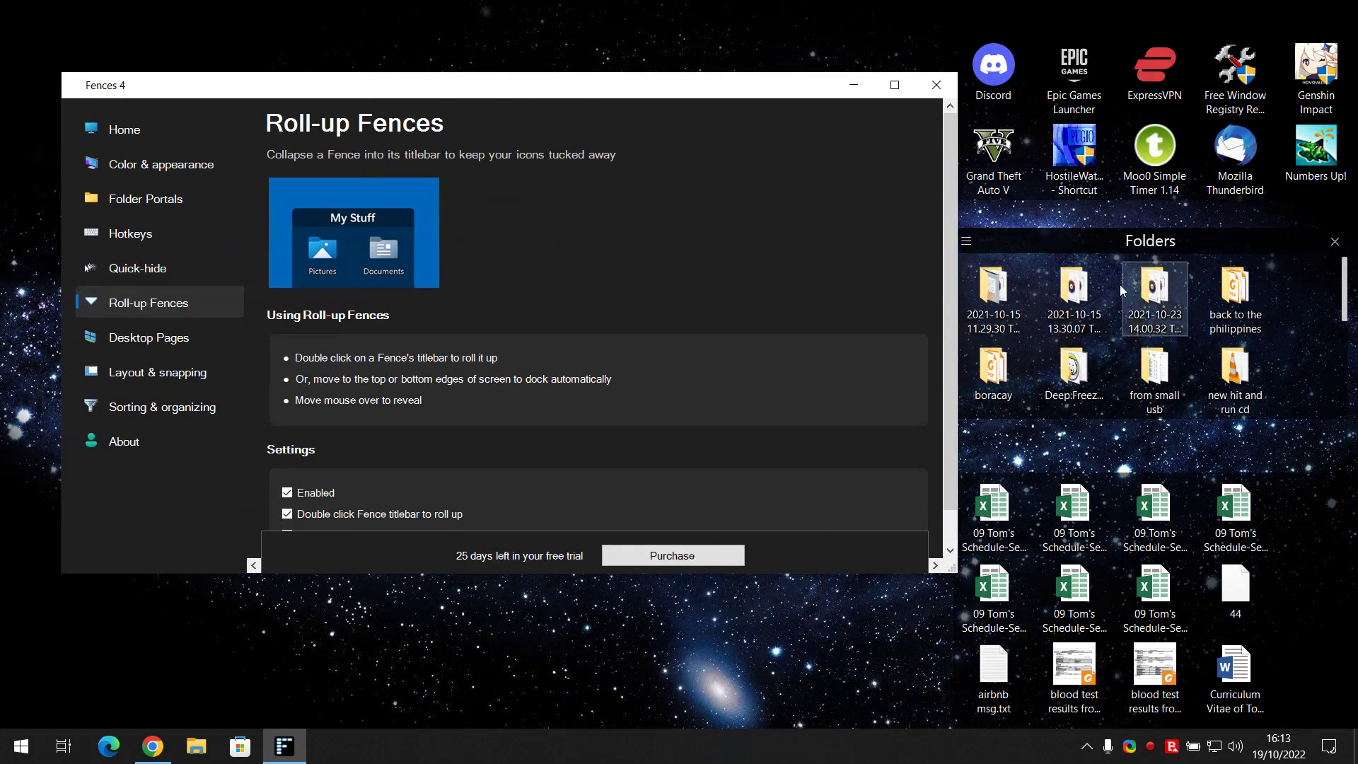
double_click(1210, 242)
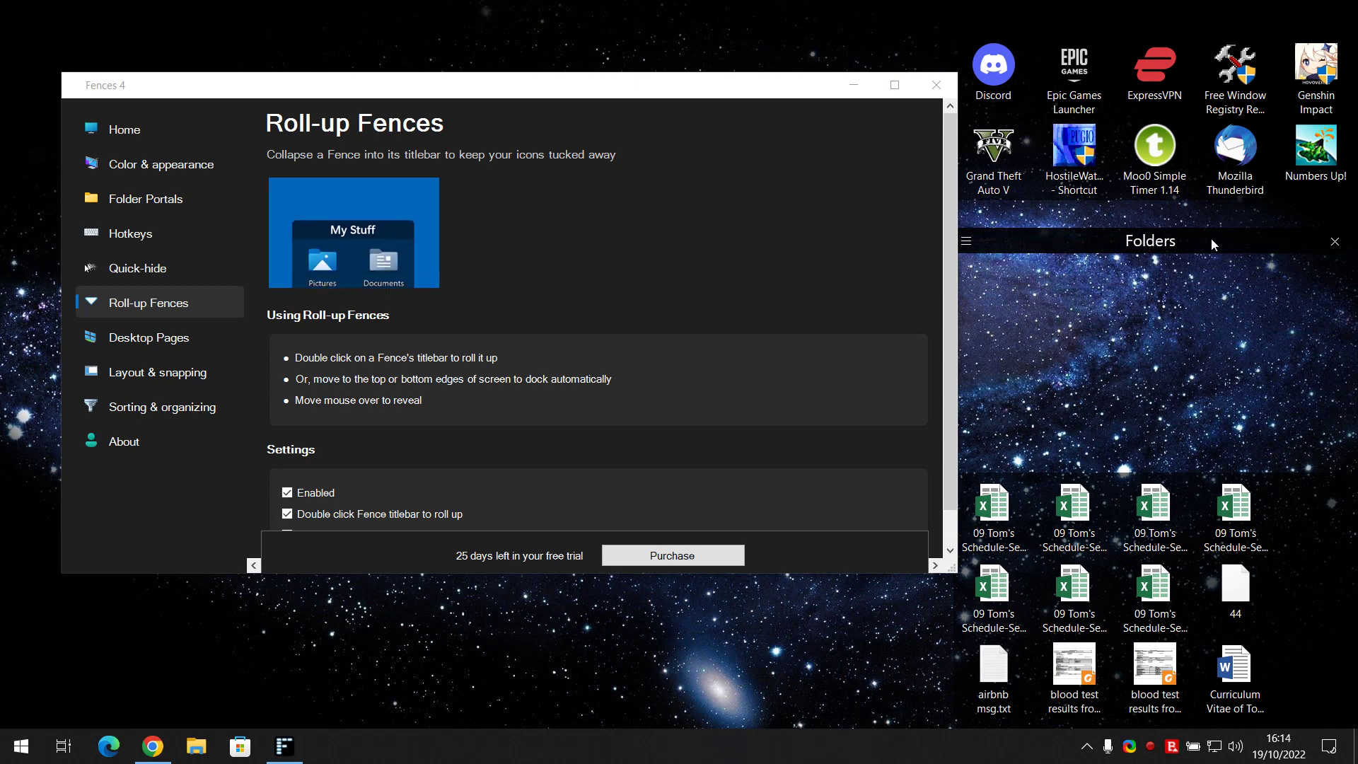
mouse_move(1212, 240)
scroll(510, 402, down, 1)
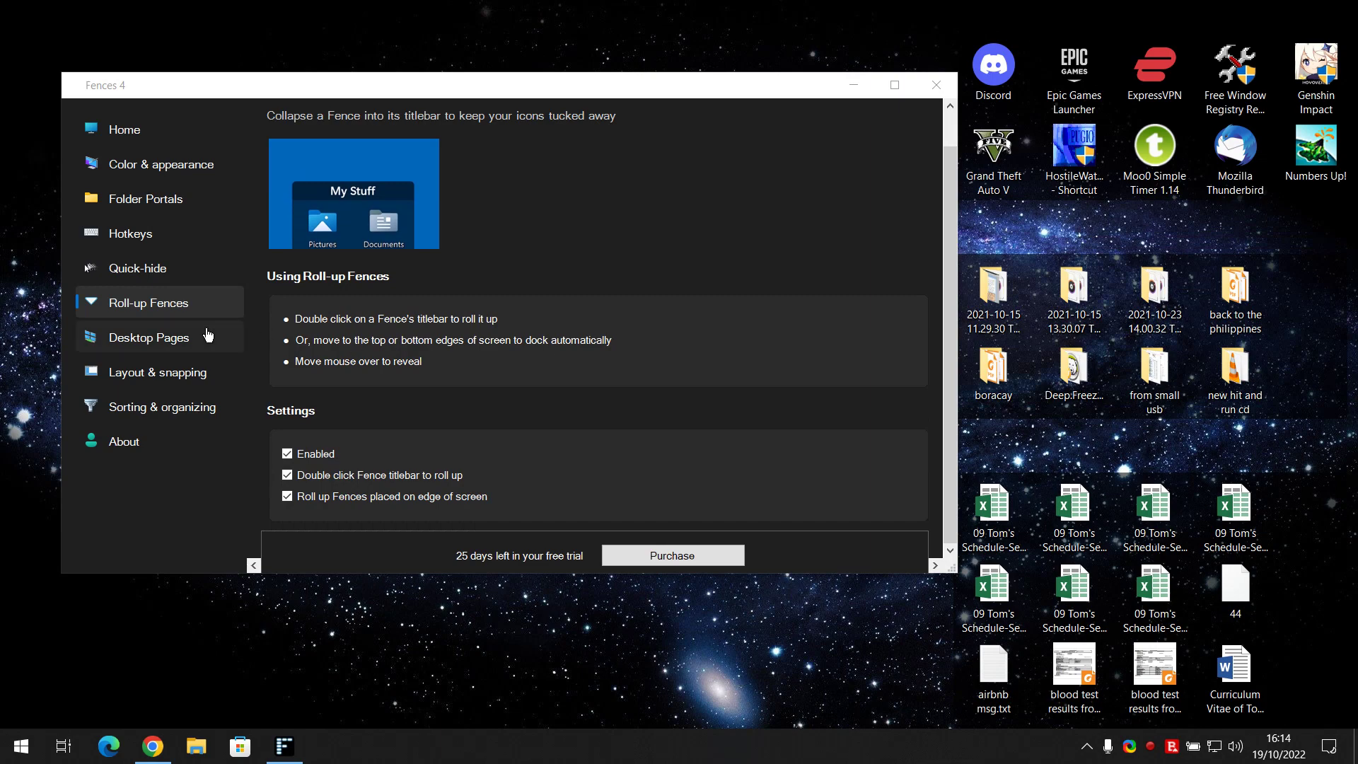
Open the Desktop Pages settings and read the note on creating a new desktop page.
click(123, 335)
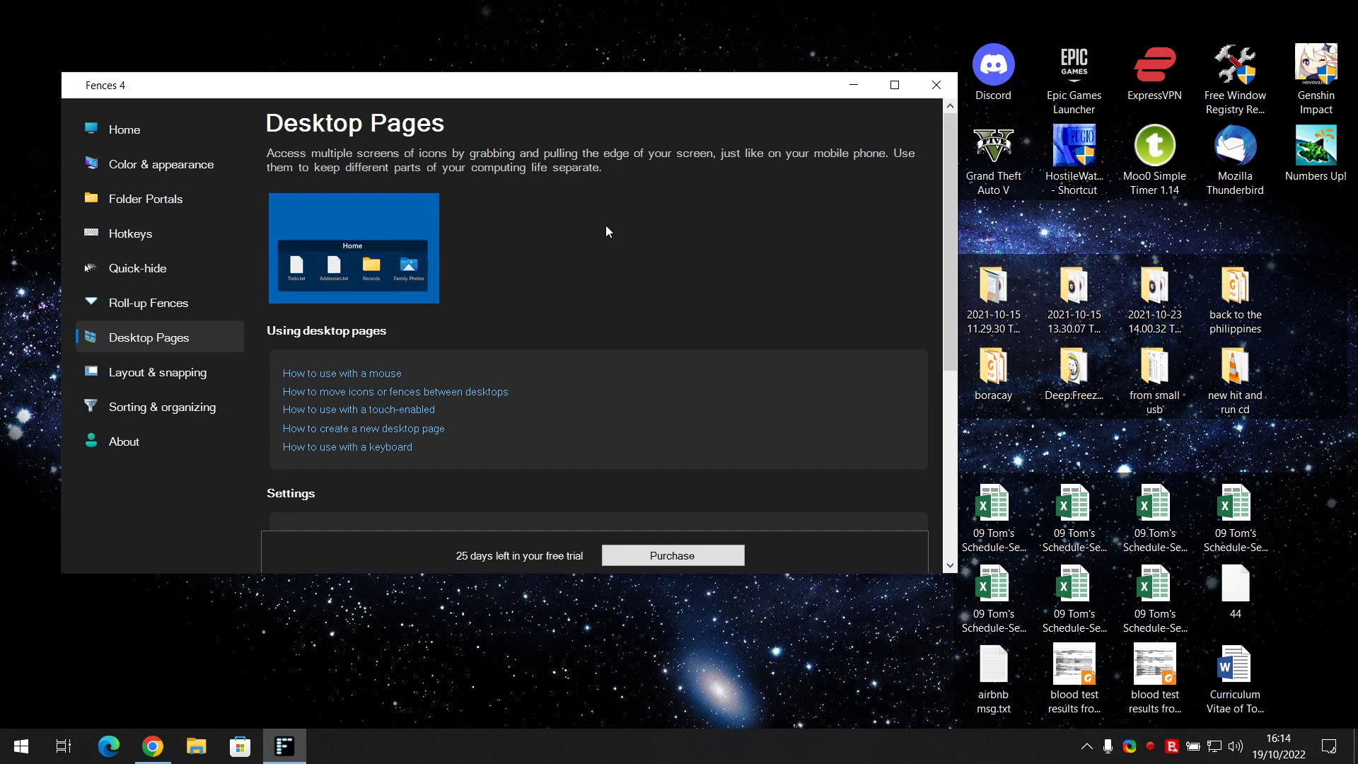
scroll(605, 225, down, 4)
scroll(606, 225, up, 2)
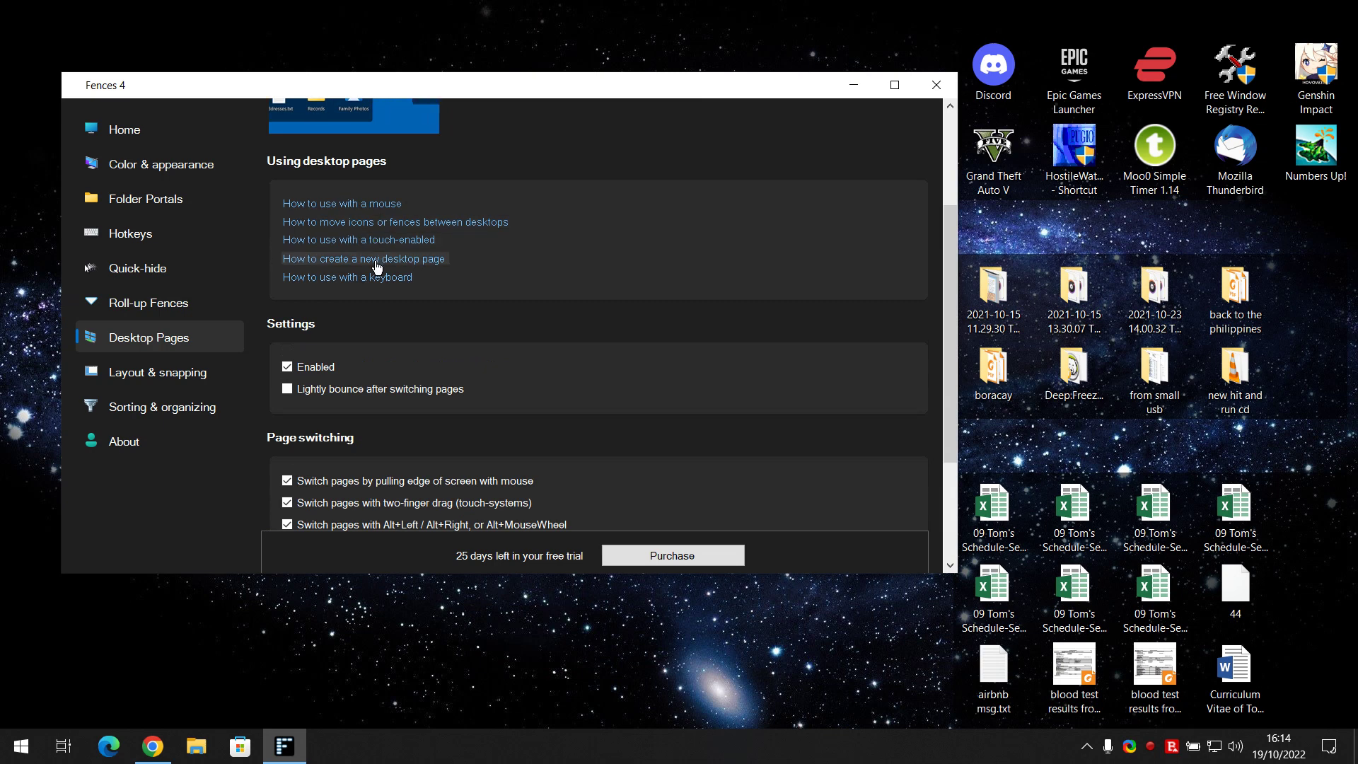
click(376, 259)
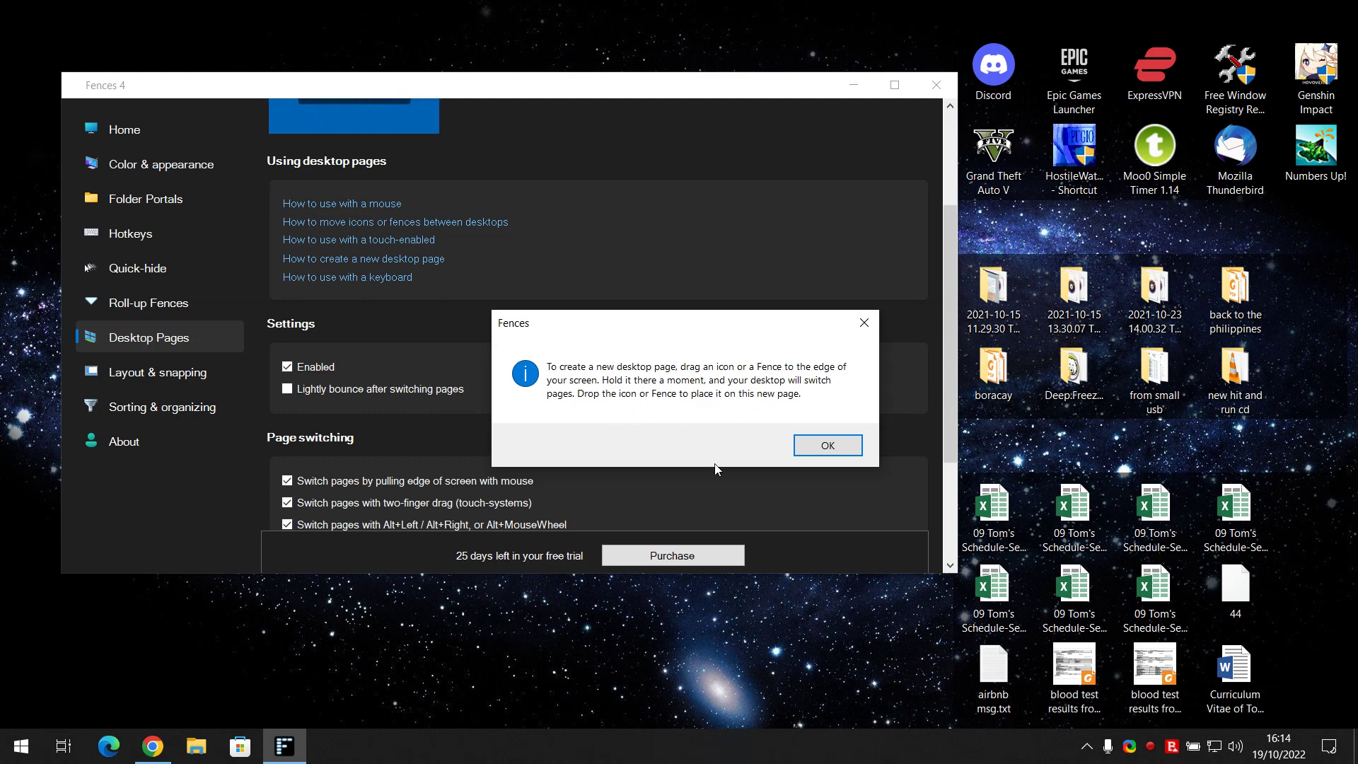
click(826, 444)
Enlarge the Fences 4 settings window to fill the screen.
scroll(799, 389, down, 2)
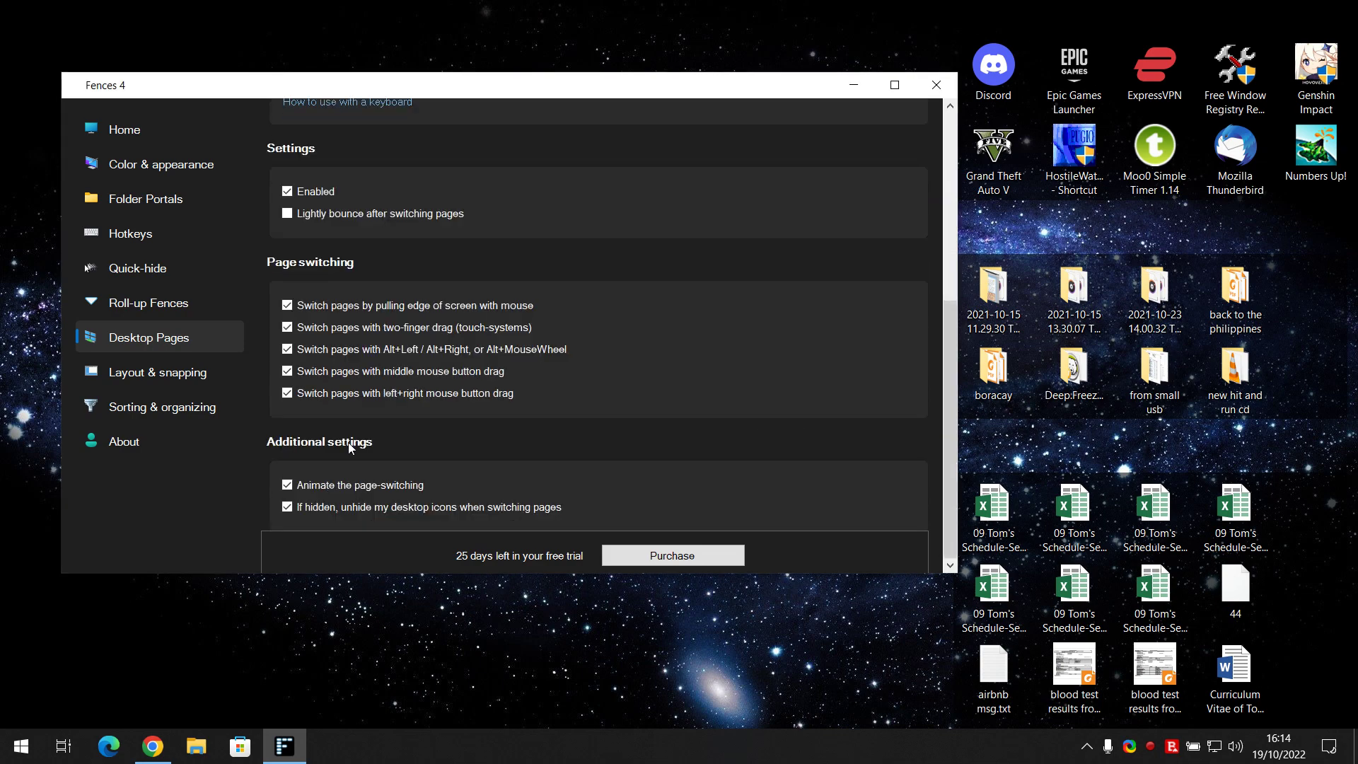
mouse_move(1202, 105)
click(894, 85)
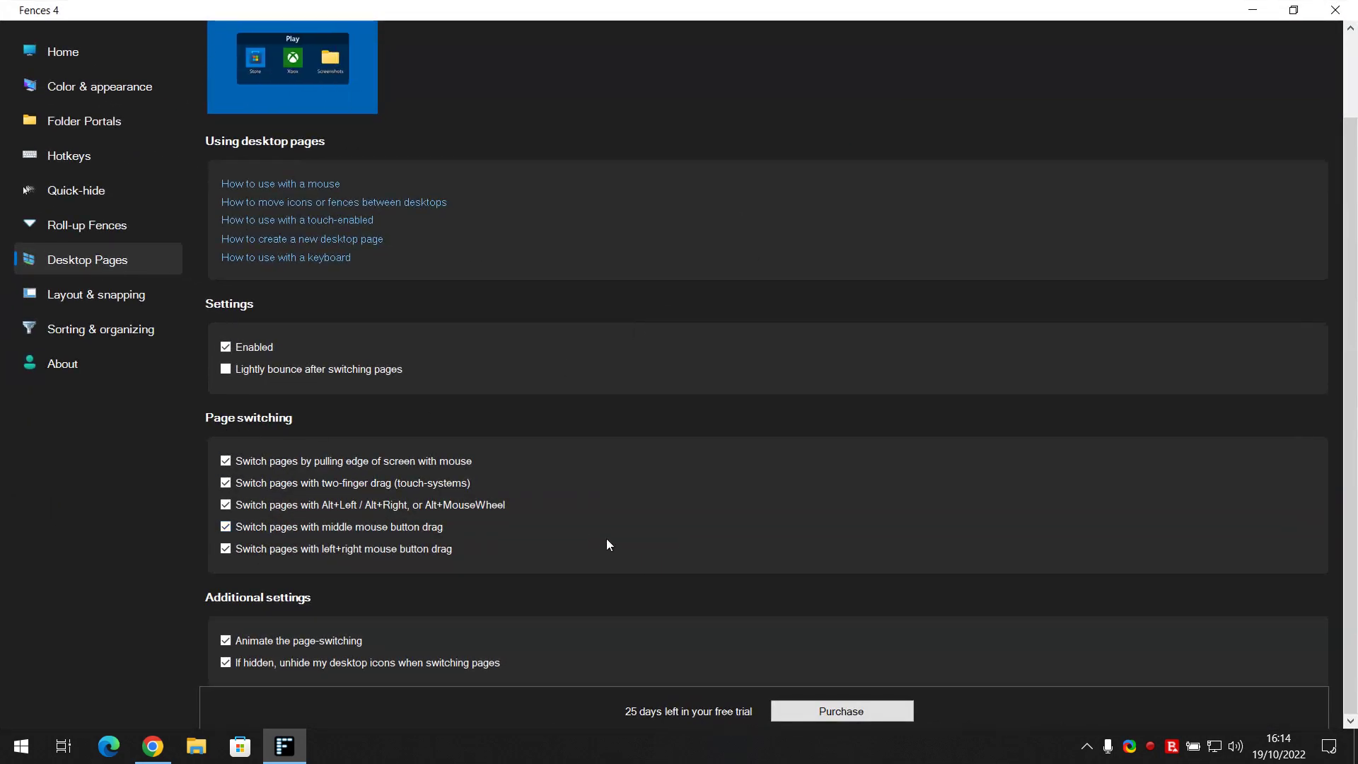
scroll(665, 572, up, 2)
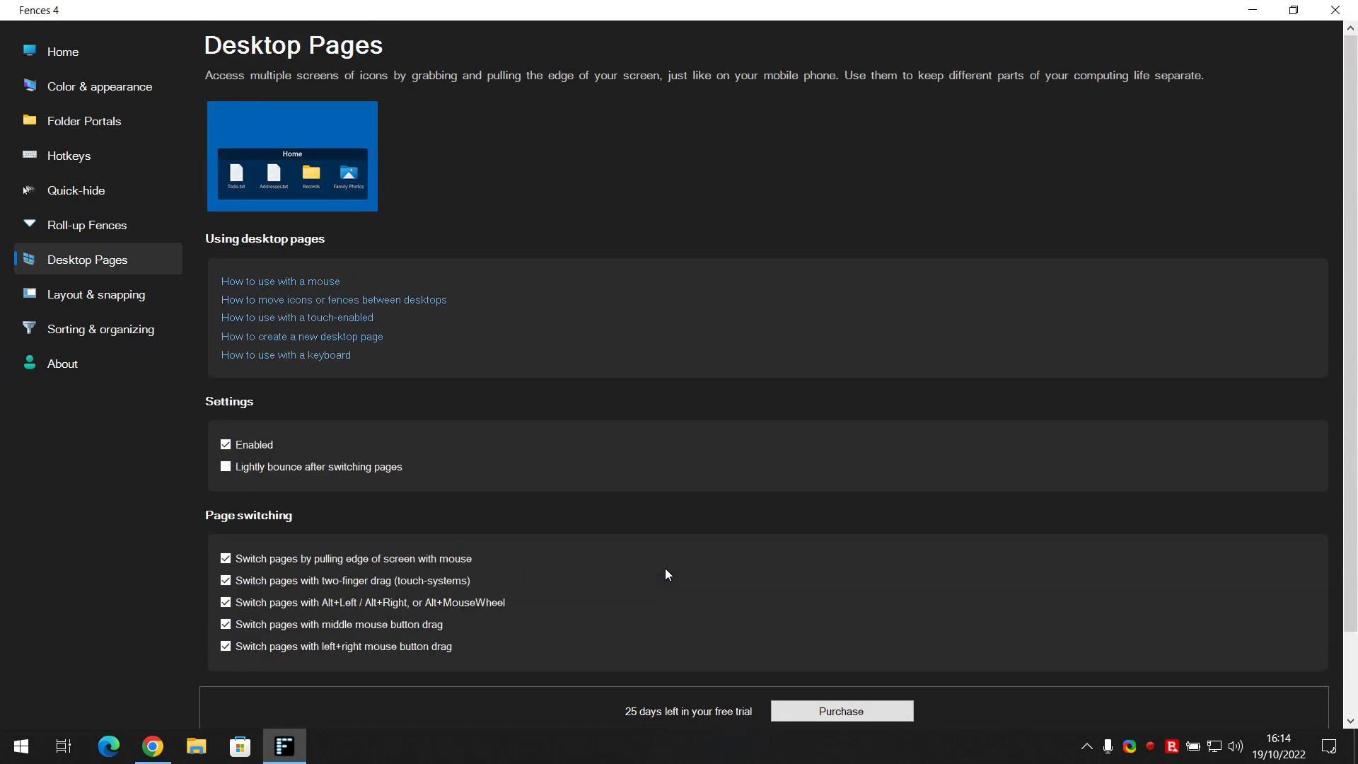
Open the Layout & snapping settings and nudge the Folders fence slightly on the desktop.
click(59, 304)
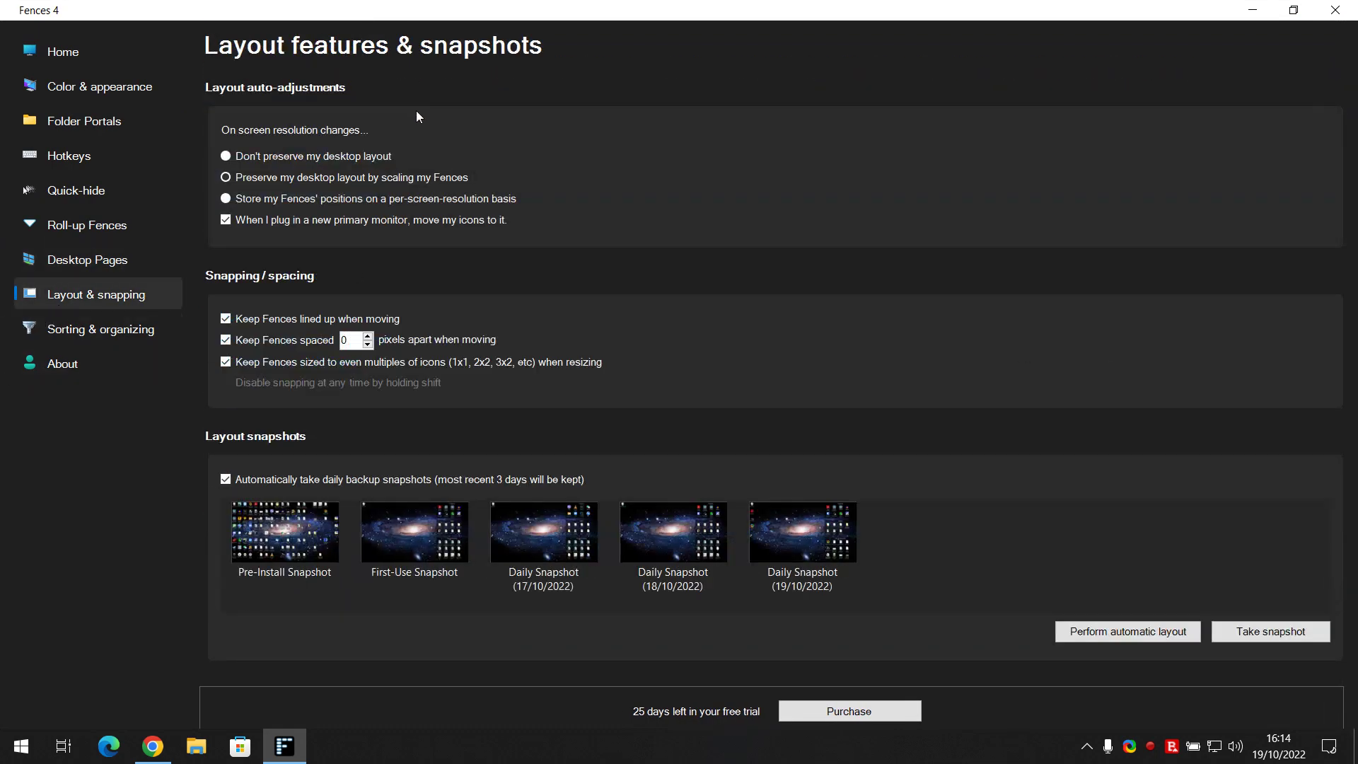
double_click(578, 21)
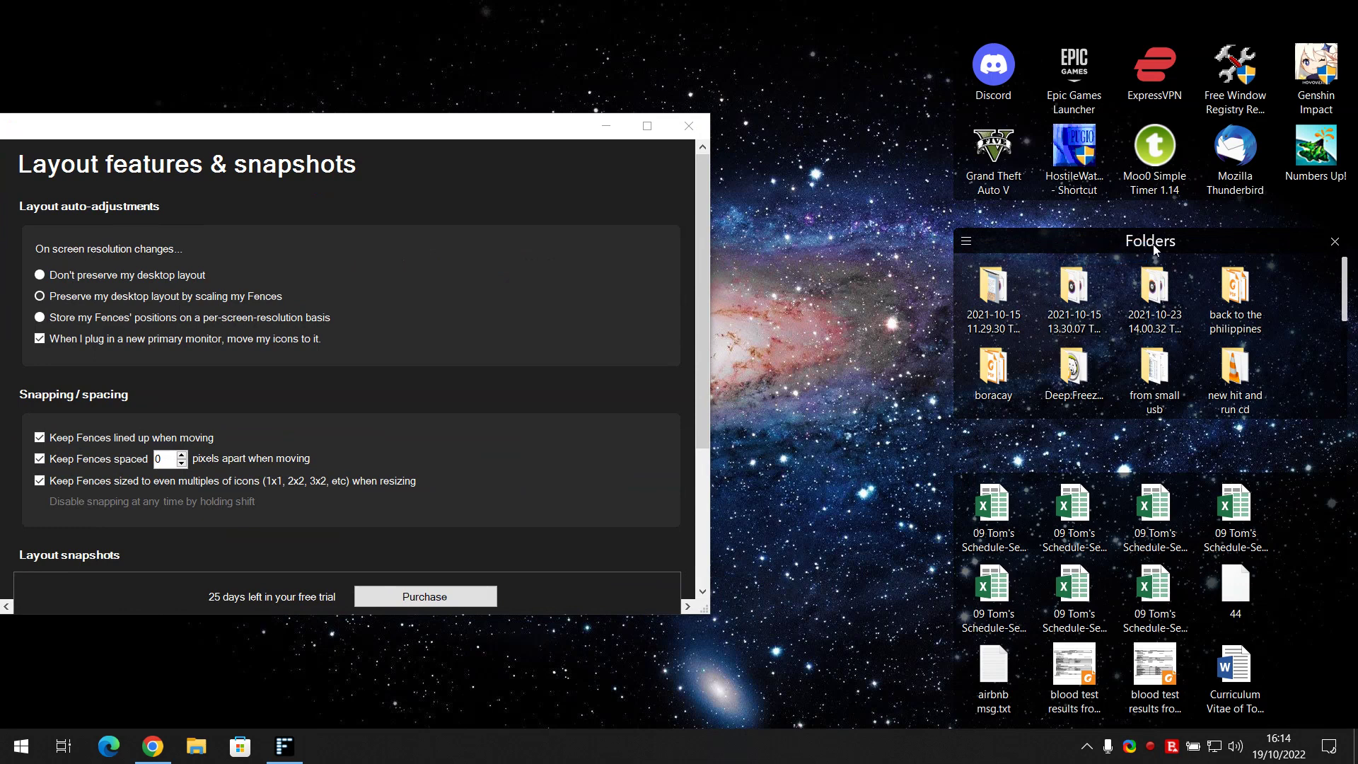
mouse_move(1008, 238)
mouse_down()
mouse_move(1015, 260)
mouse_move(1043, 257)
mouse_move(993, 260)
mouse_move(992, 239)
mouse_up()
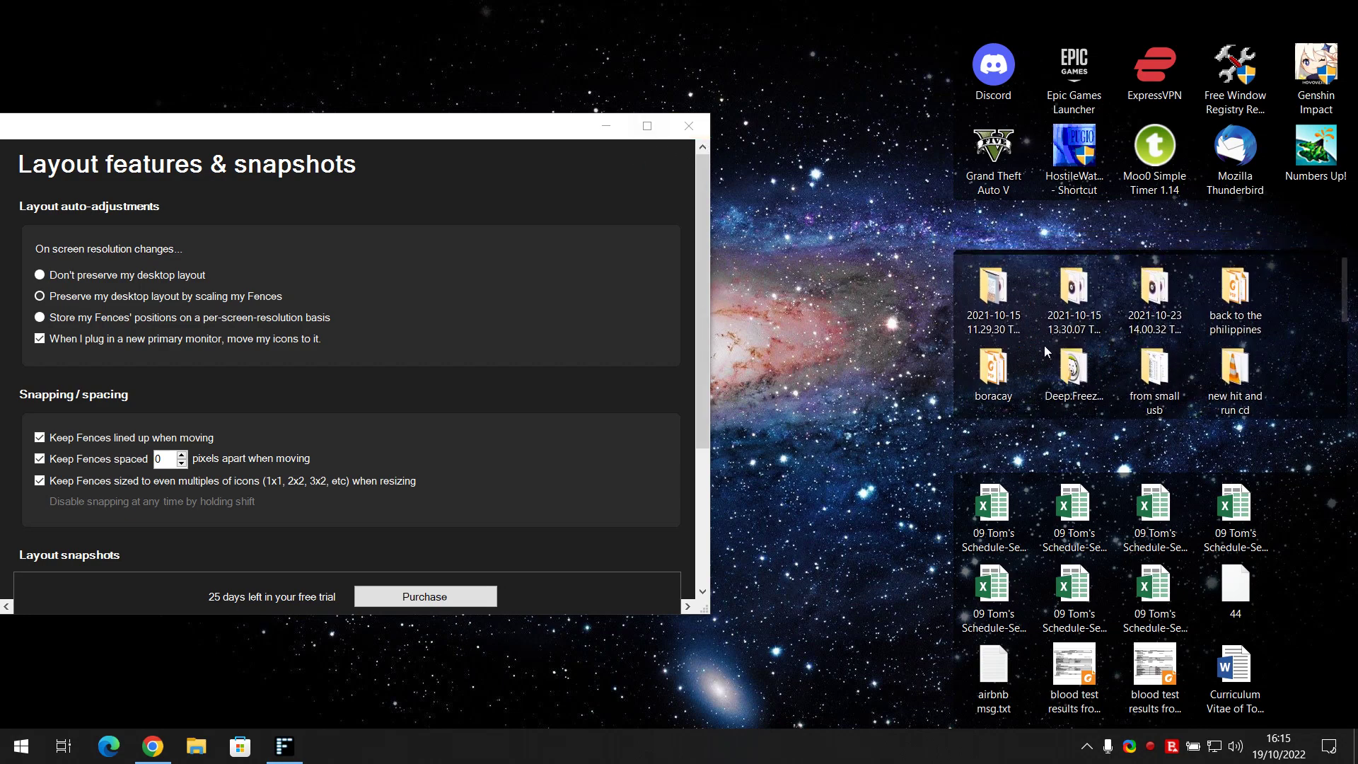
Reposition the settings window, then maximize it again.
drag(425, 134, 679, 2)
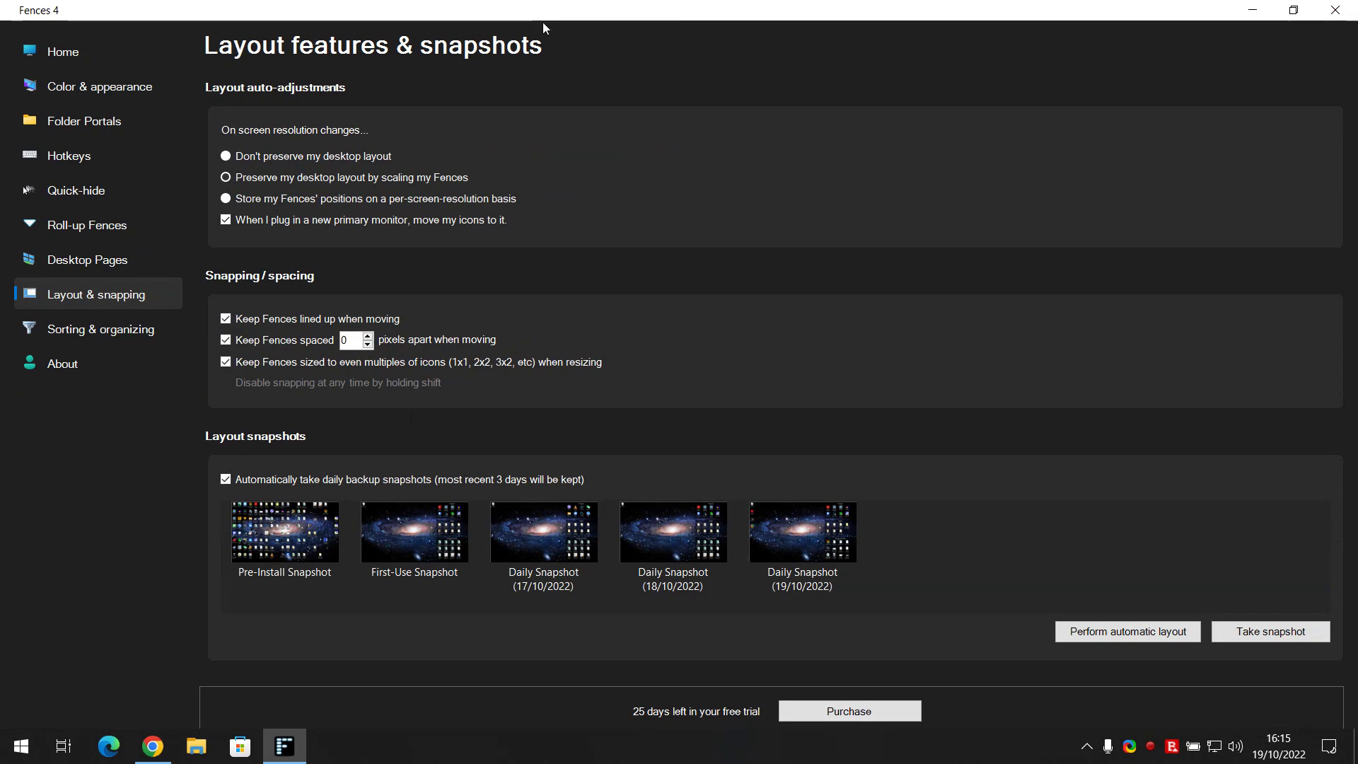
drag(545, 23, 327, 106)
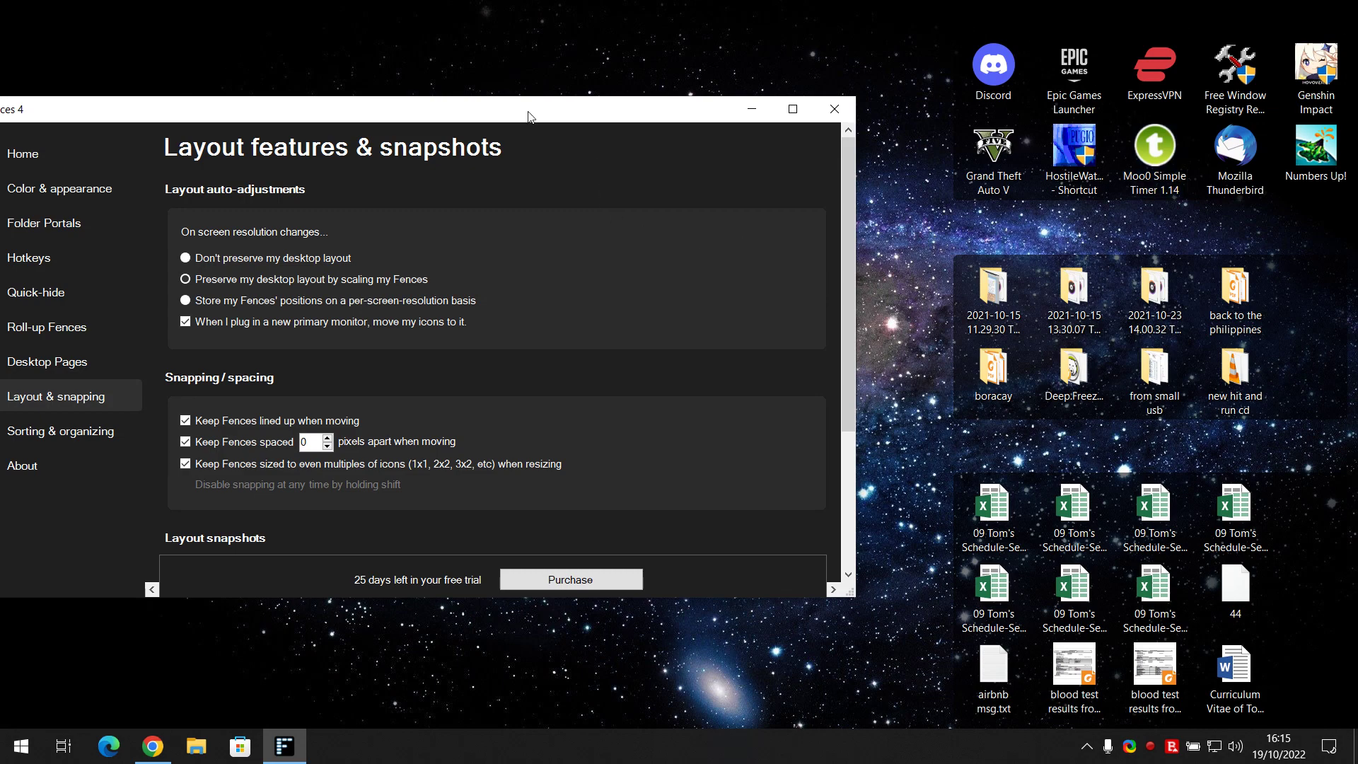
drag(549, 115, 787, 139)
click(1029, 139)
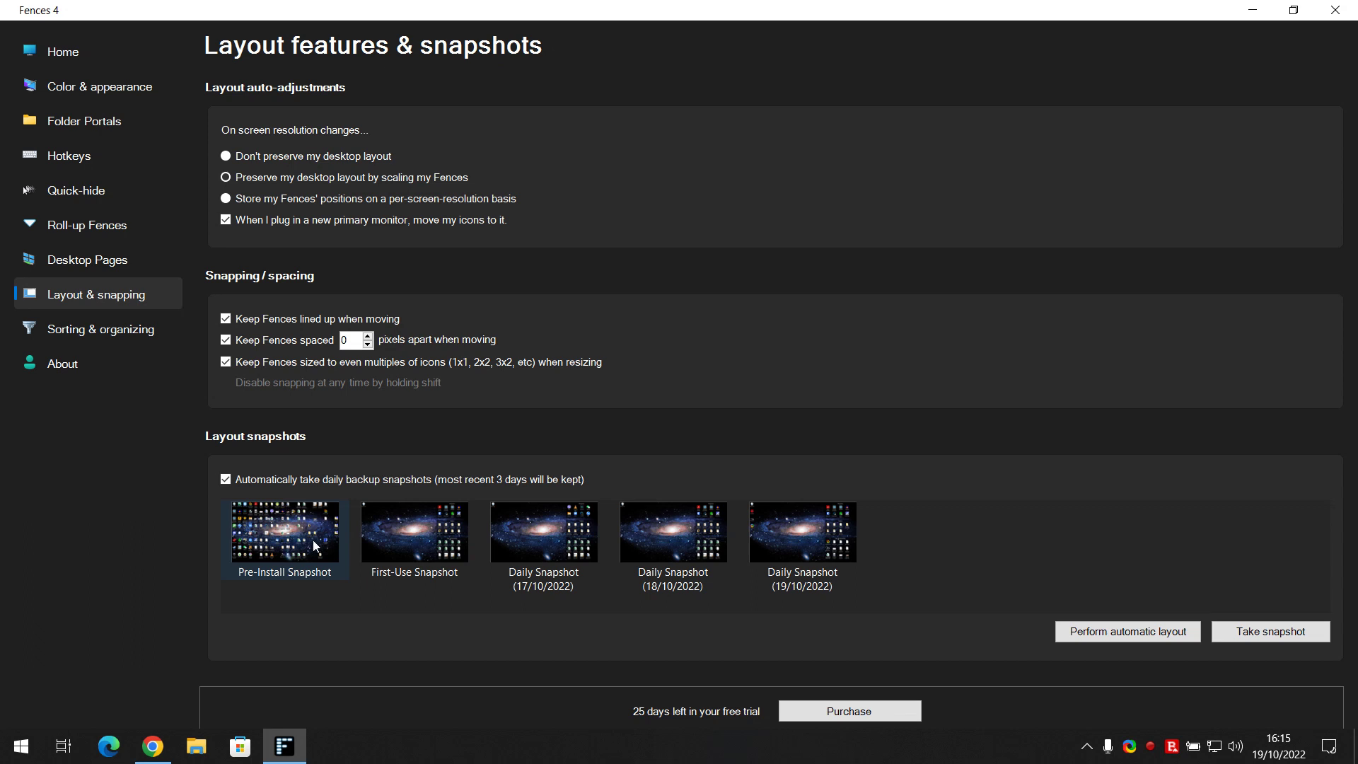
Preview the Pre-Install Snapshot layout, then close it without restoring.
click(260, 553)
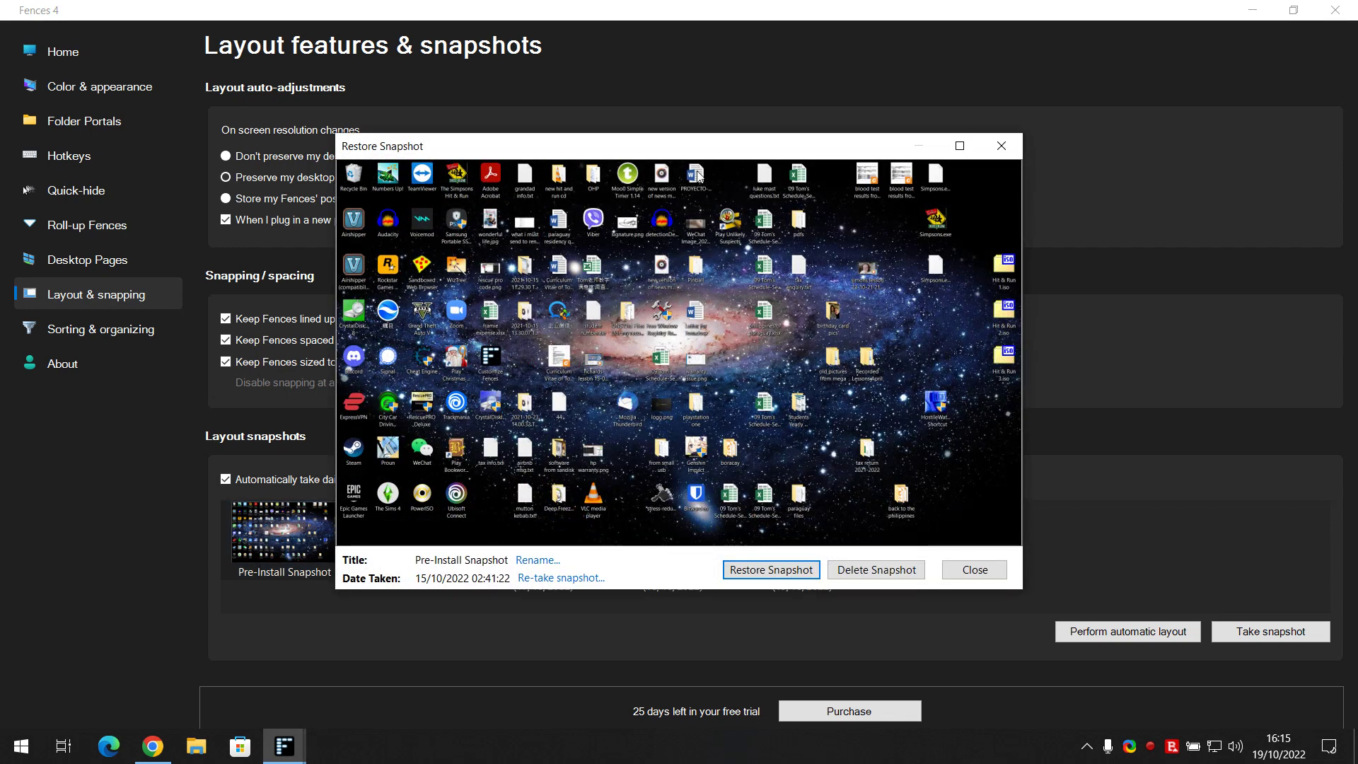
drag(683, 152, 604, 150)
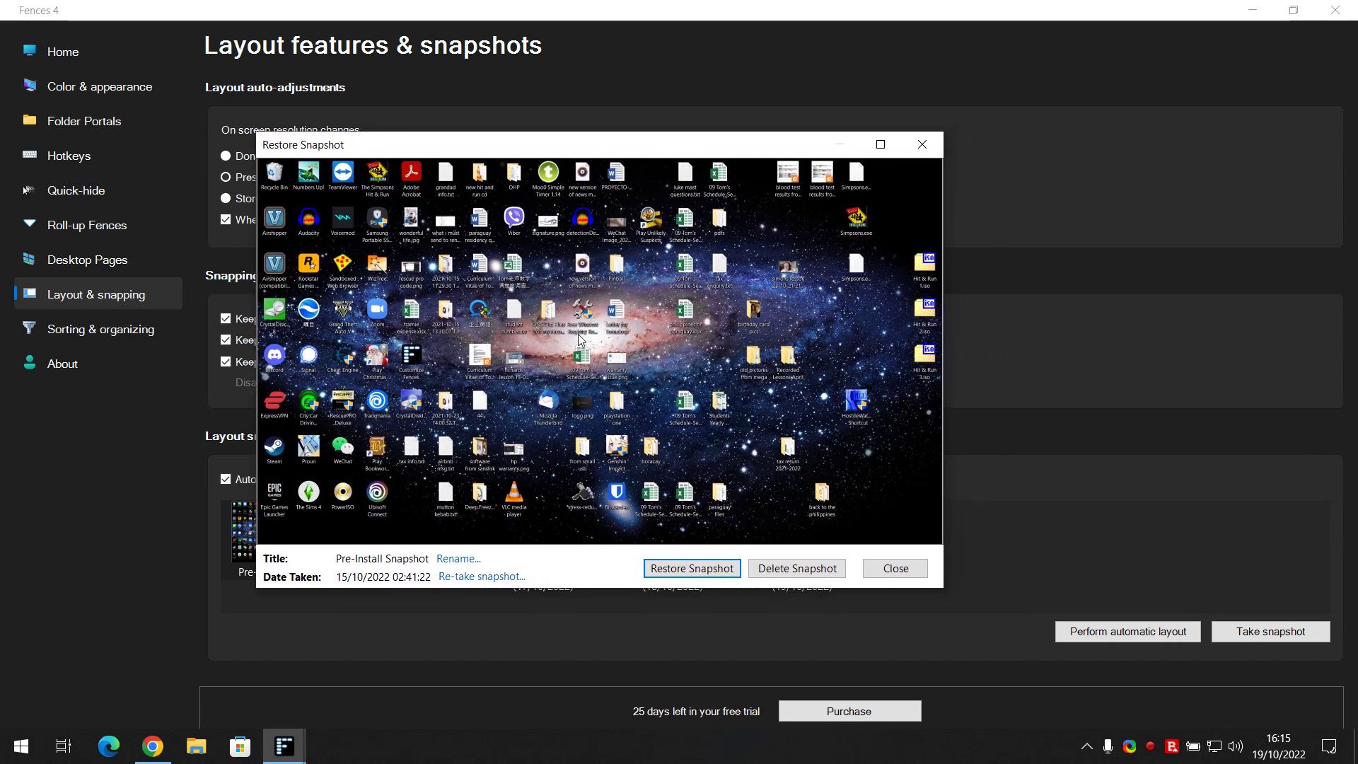
click(893, 578)
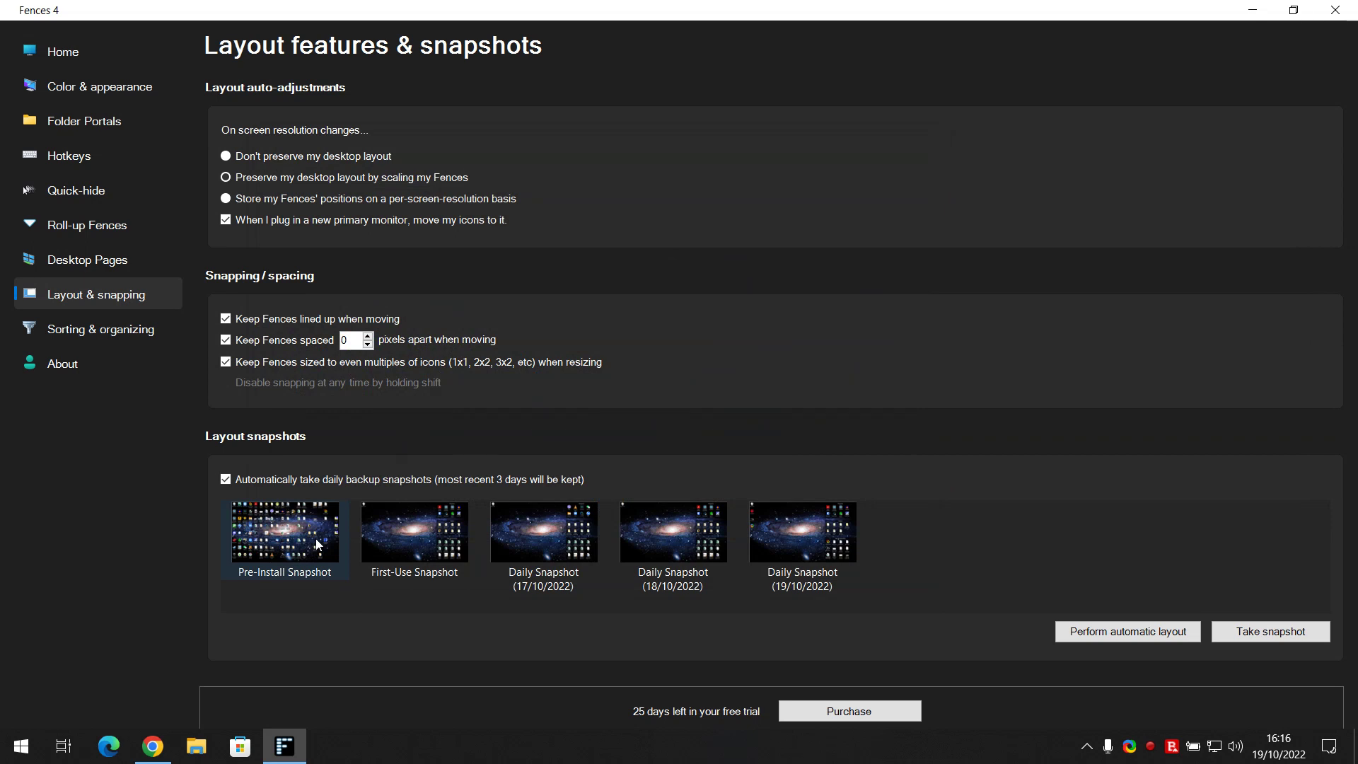
Review the Sorting & organizing rules, then view the About page showing version 4.0.7.2.
click(139, 338)
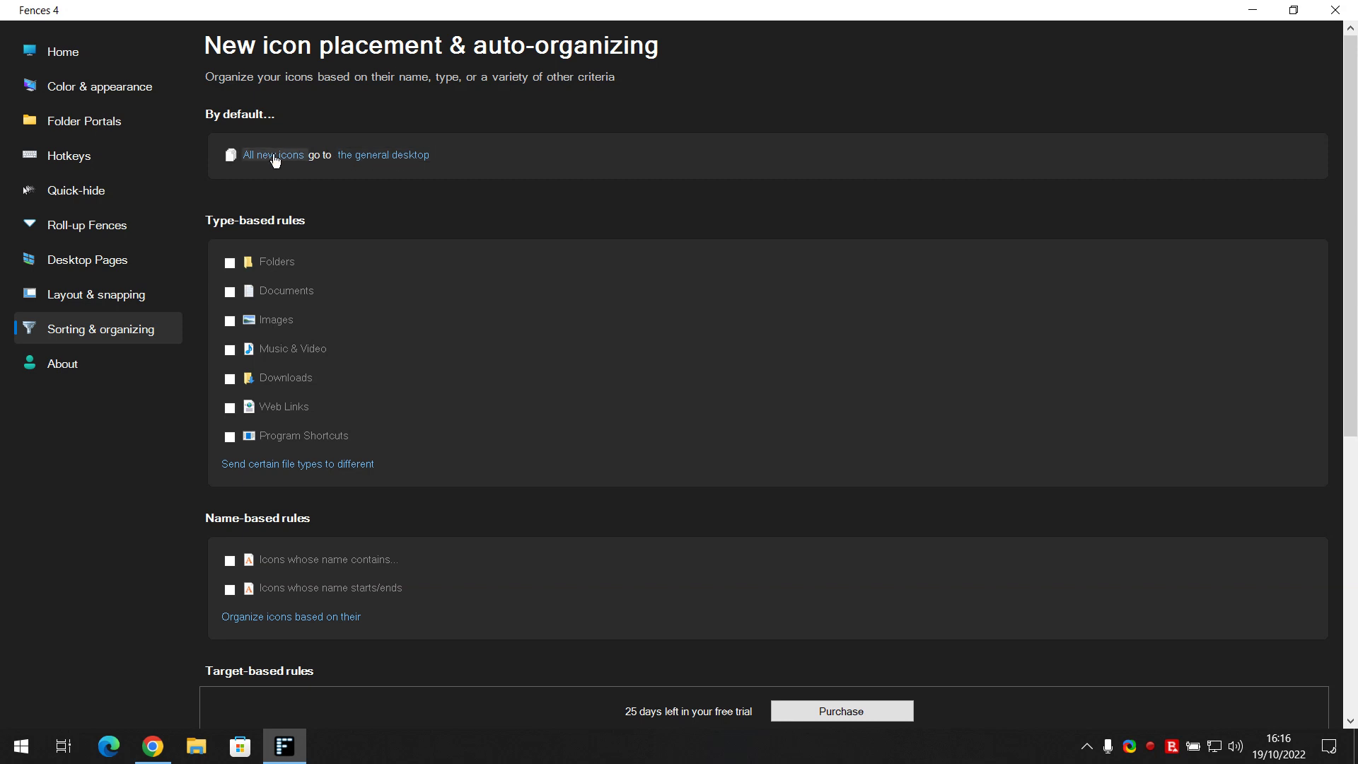
click(70, 370)
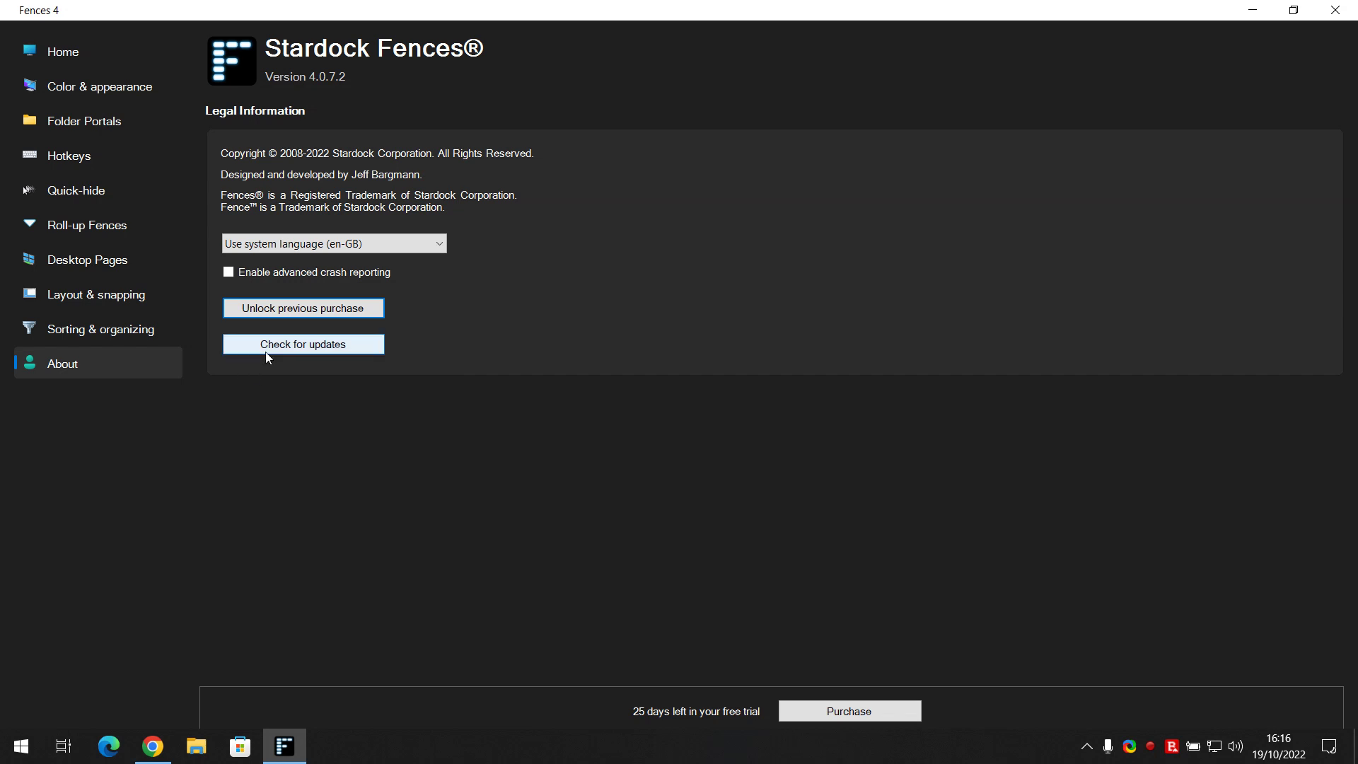
click(337, 309)
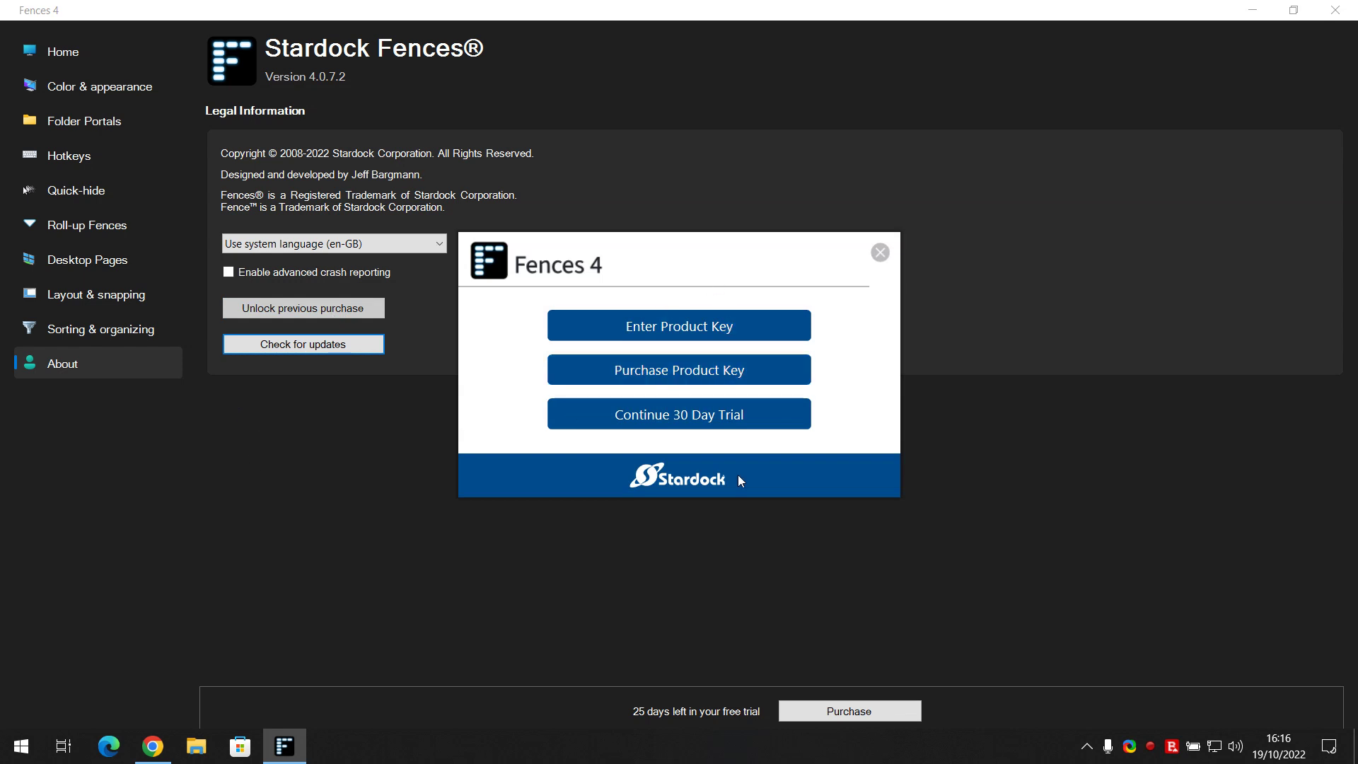
click(880, 253)
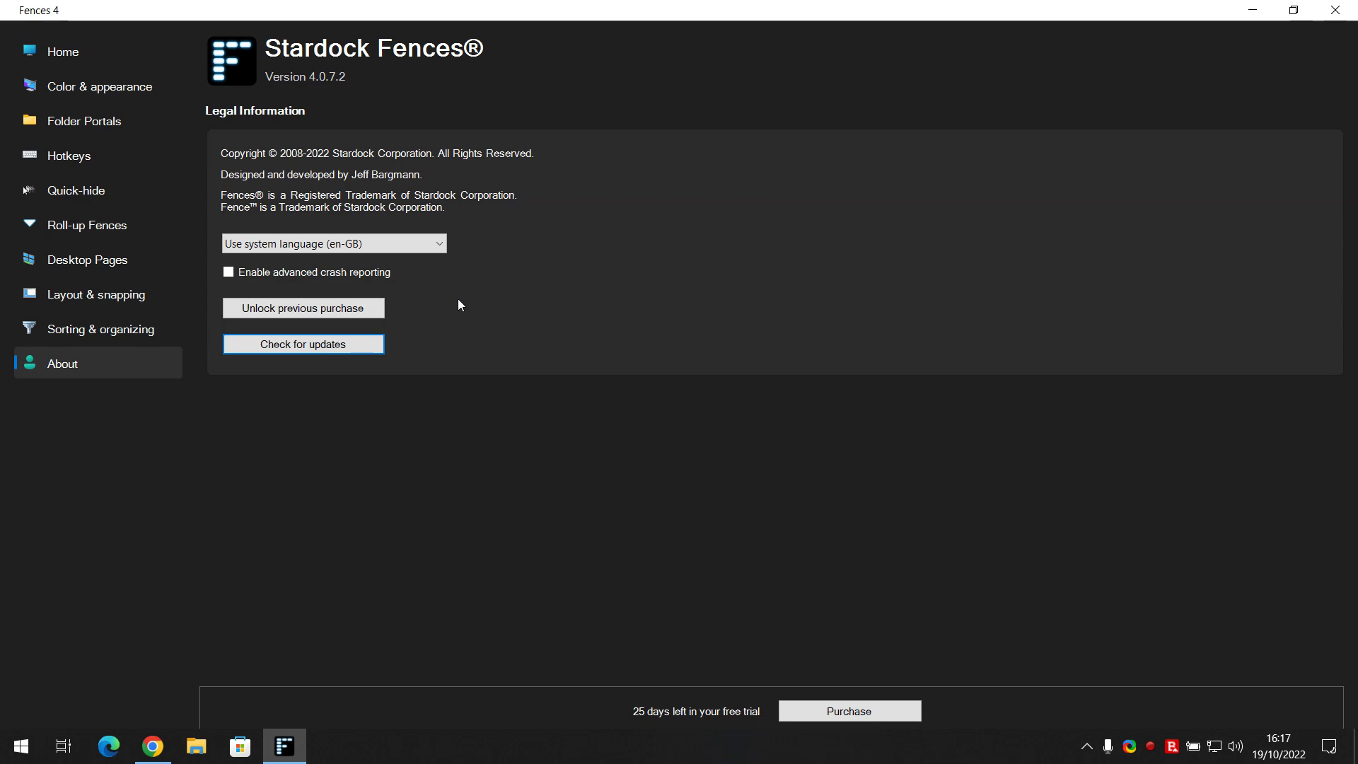
Open Purchase Fences 4 and review pricing: US$19.99, multi-device US$39.99, Business US$29.99.
click(152, 745)
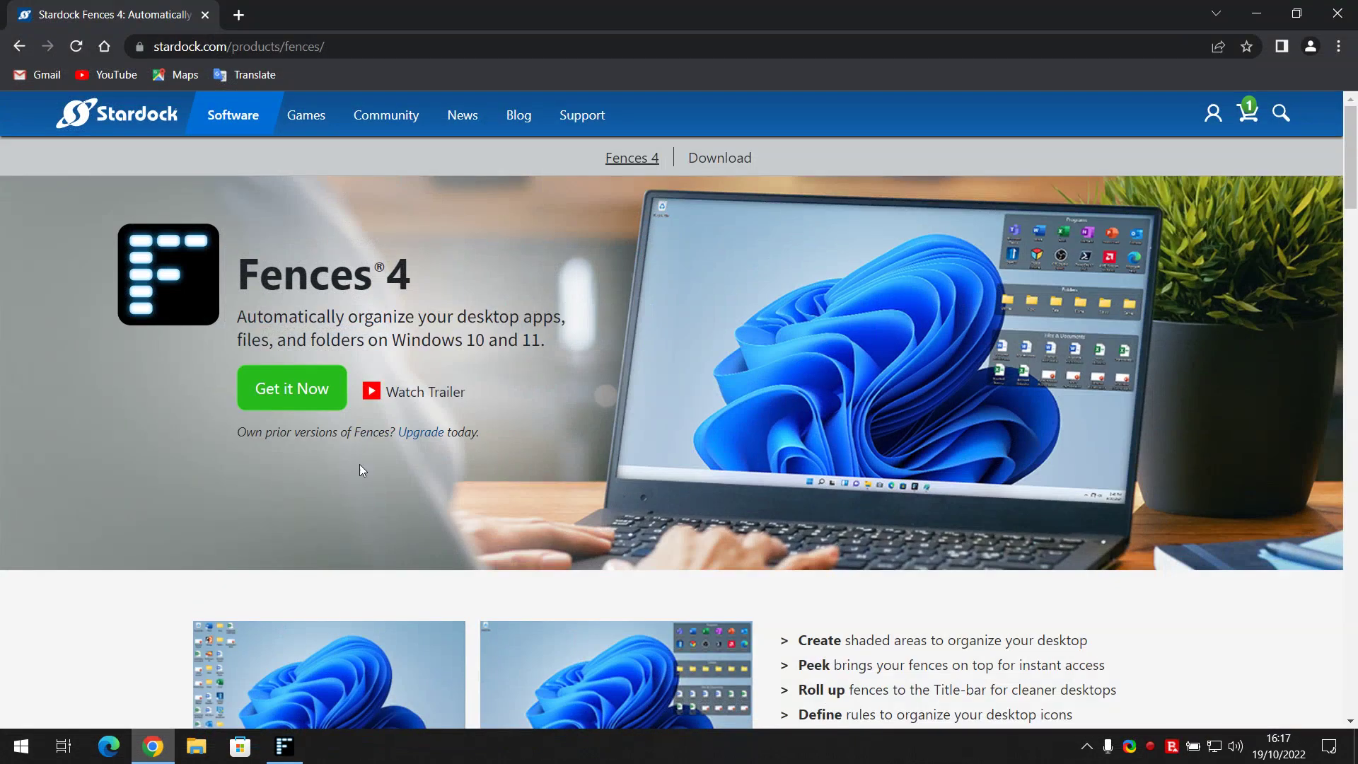
click(299, 408)
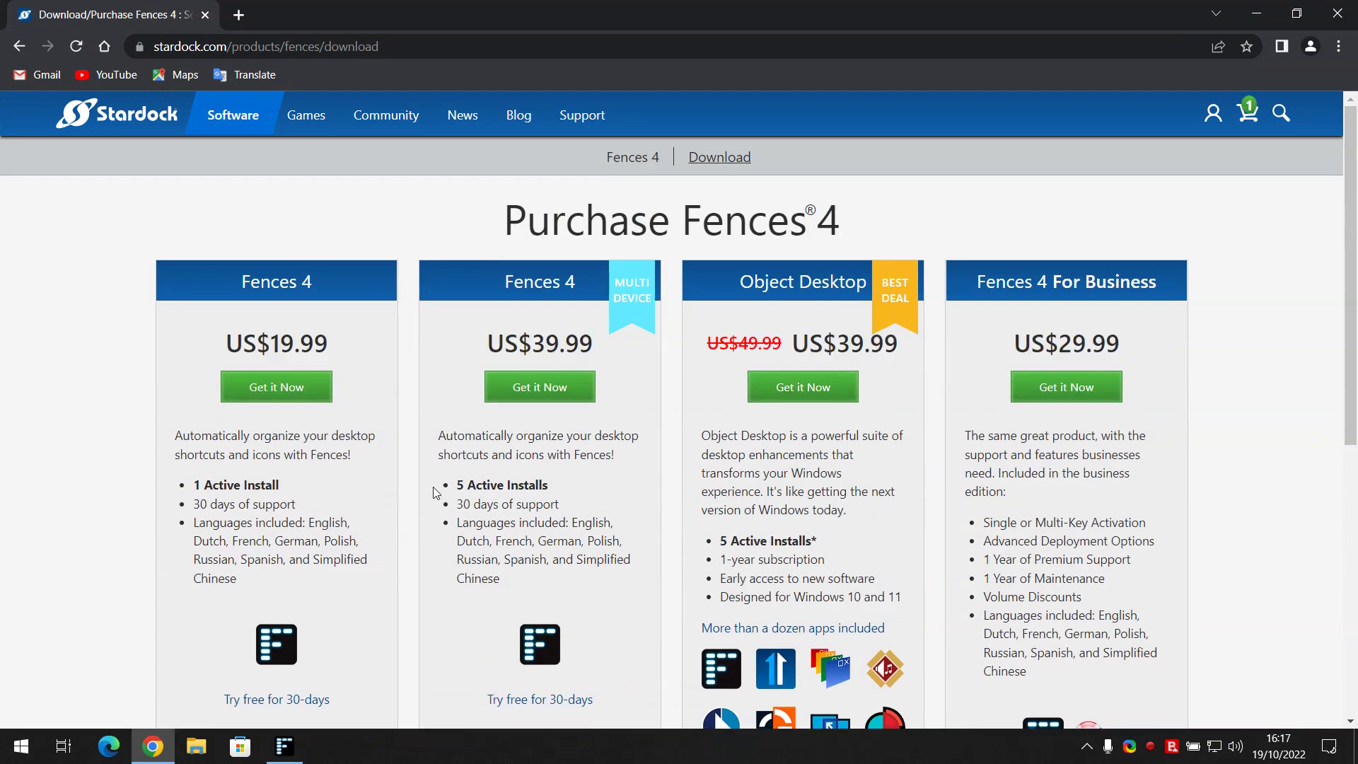
scroll(326, 455, down, 1)
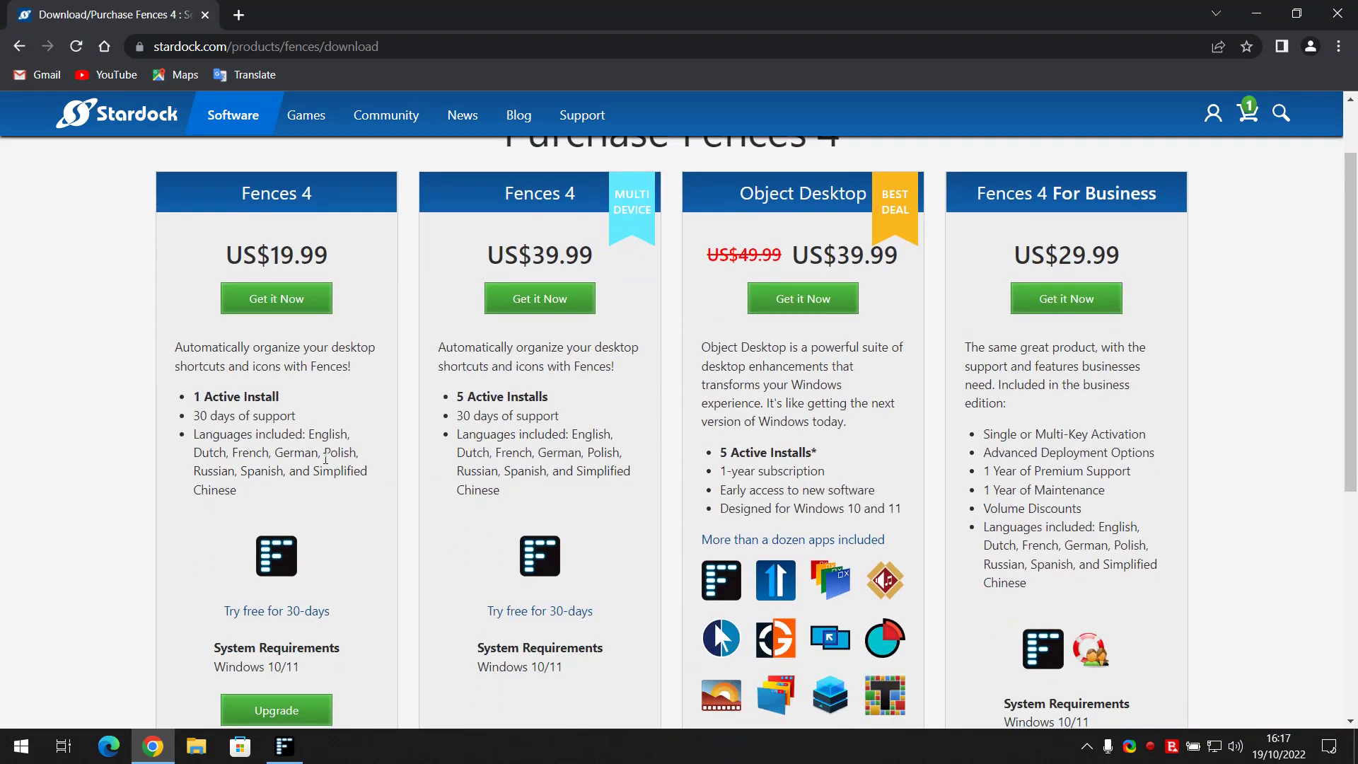
scroll(326, 458, down, 1)
scroll(326, 459, up, 1)
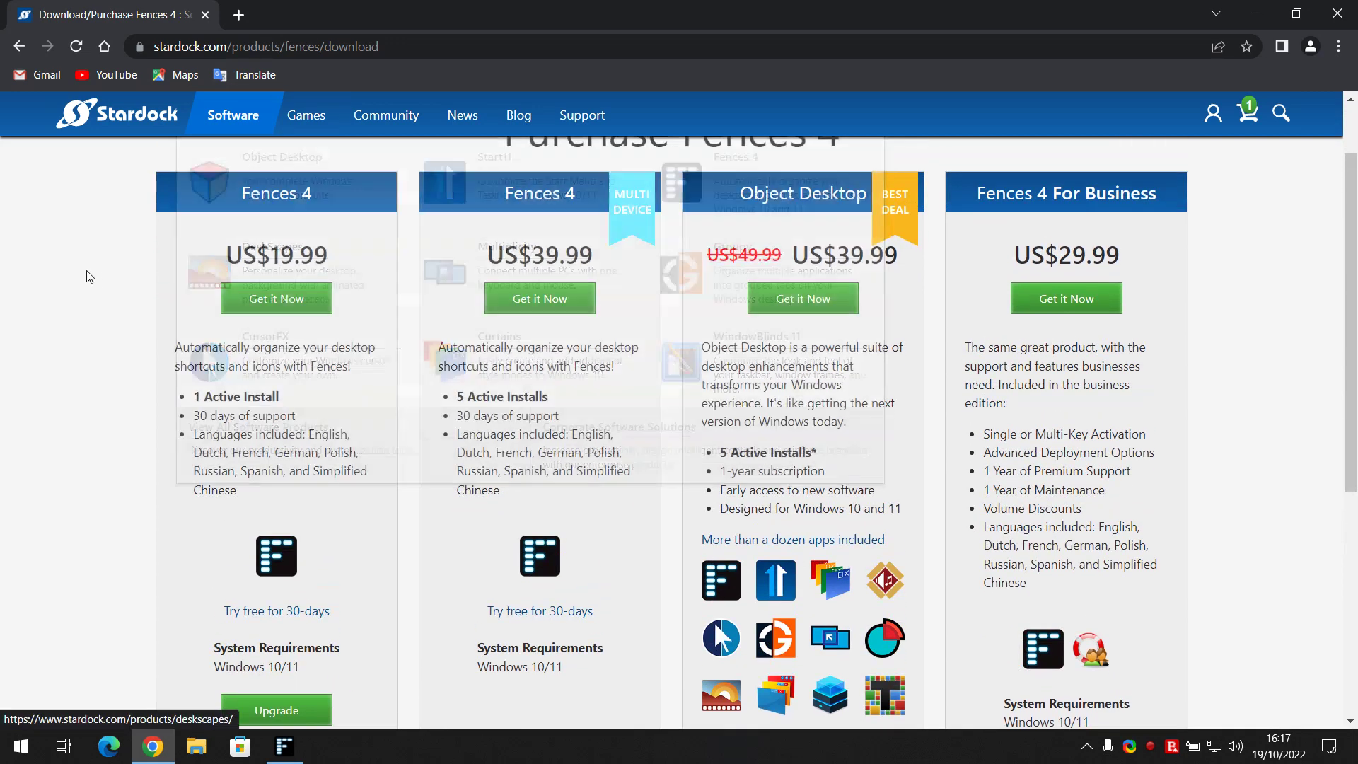
scroll(195, 478, down, 2)
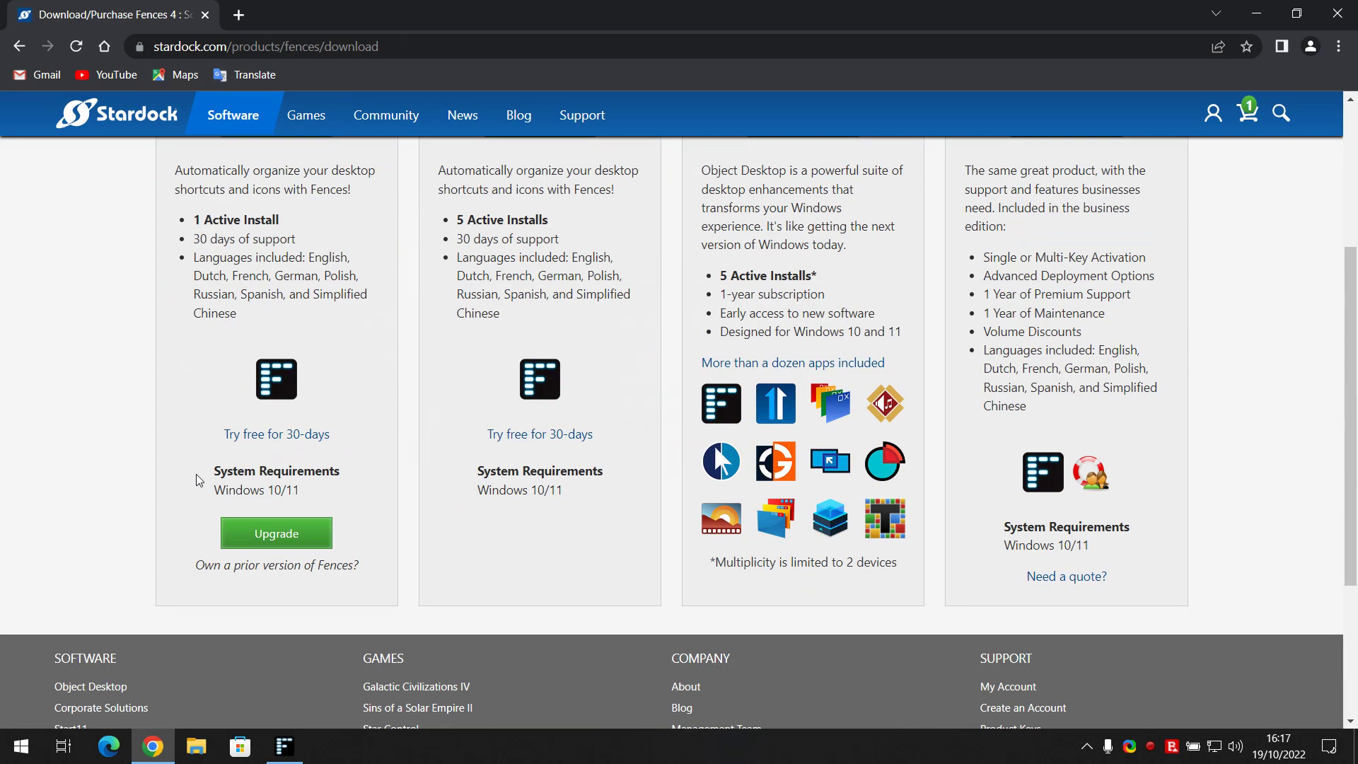
scroll(196, 481, up, 1)
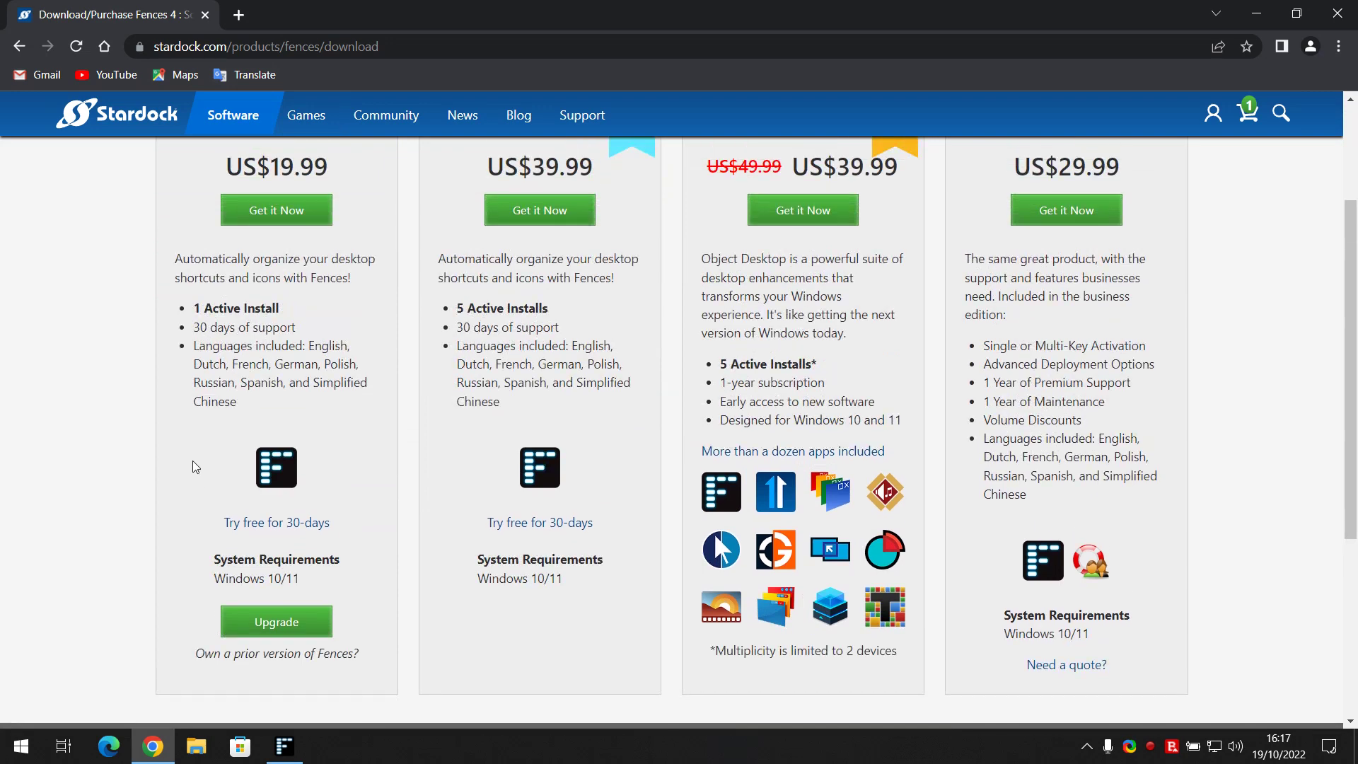
scroll(195, 527, up, 2)
scroll(197, 542, down, 2)
scroll(197, 542, down, 2)
scroll(193, 539, down, 1)
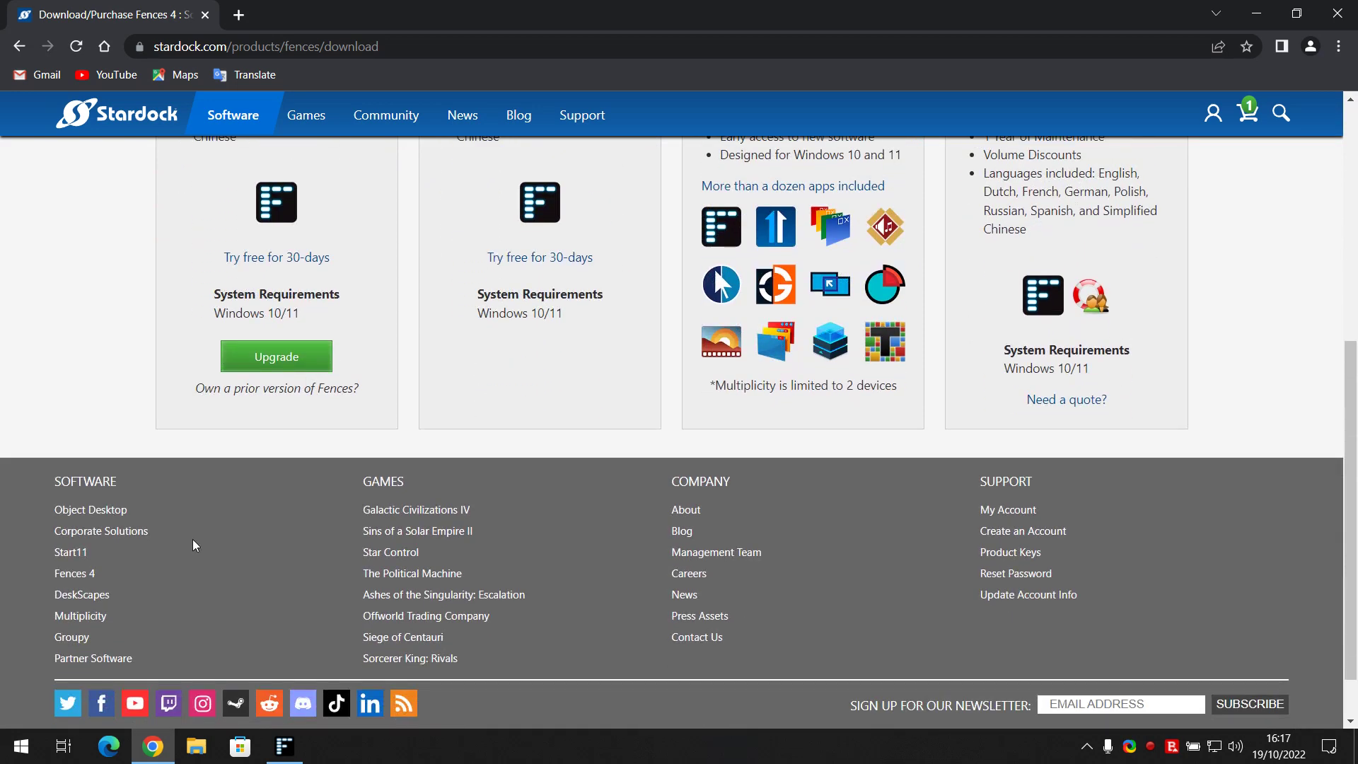
scroll(192, 539, down, 1)
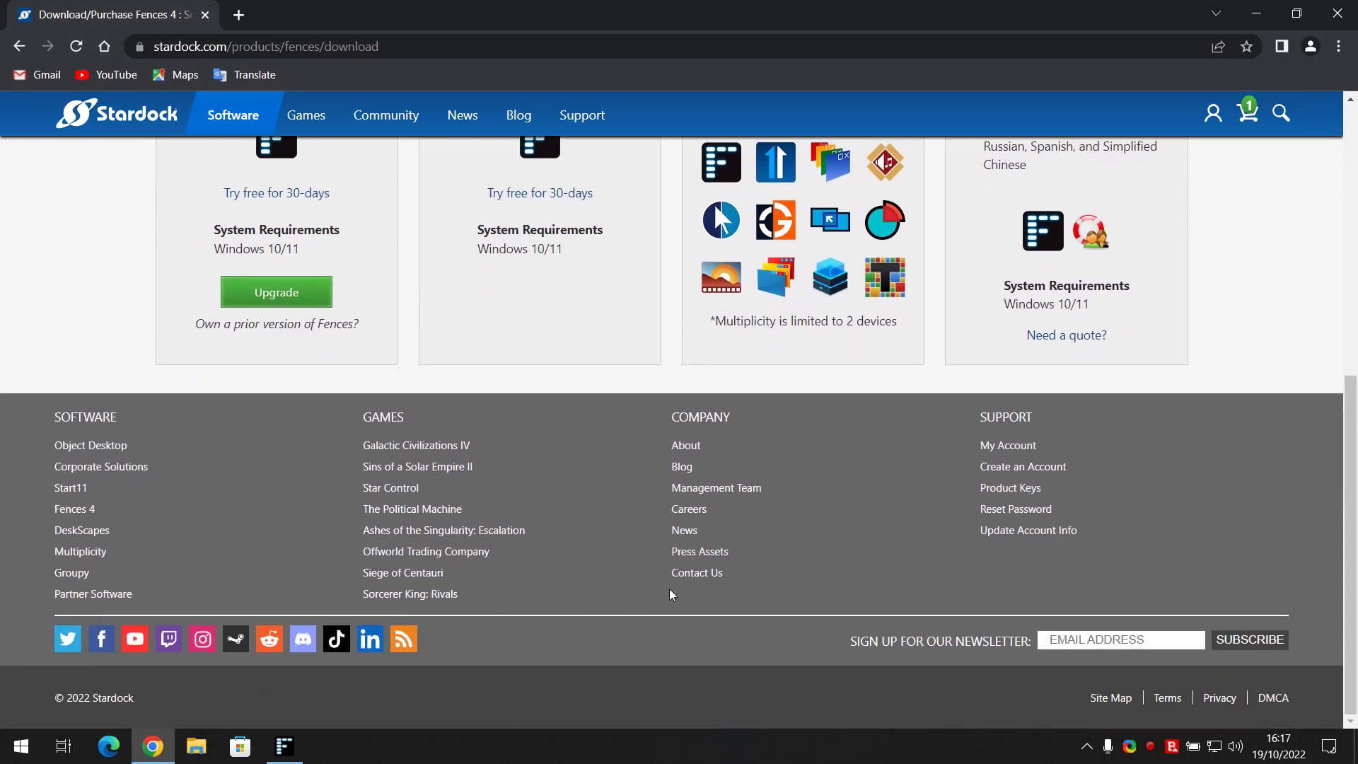
scroll(1079, 507, up, 5)
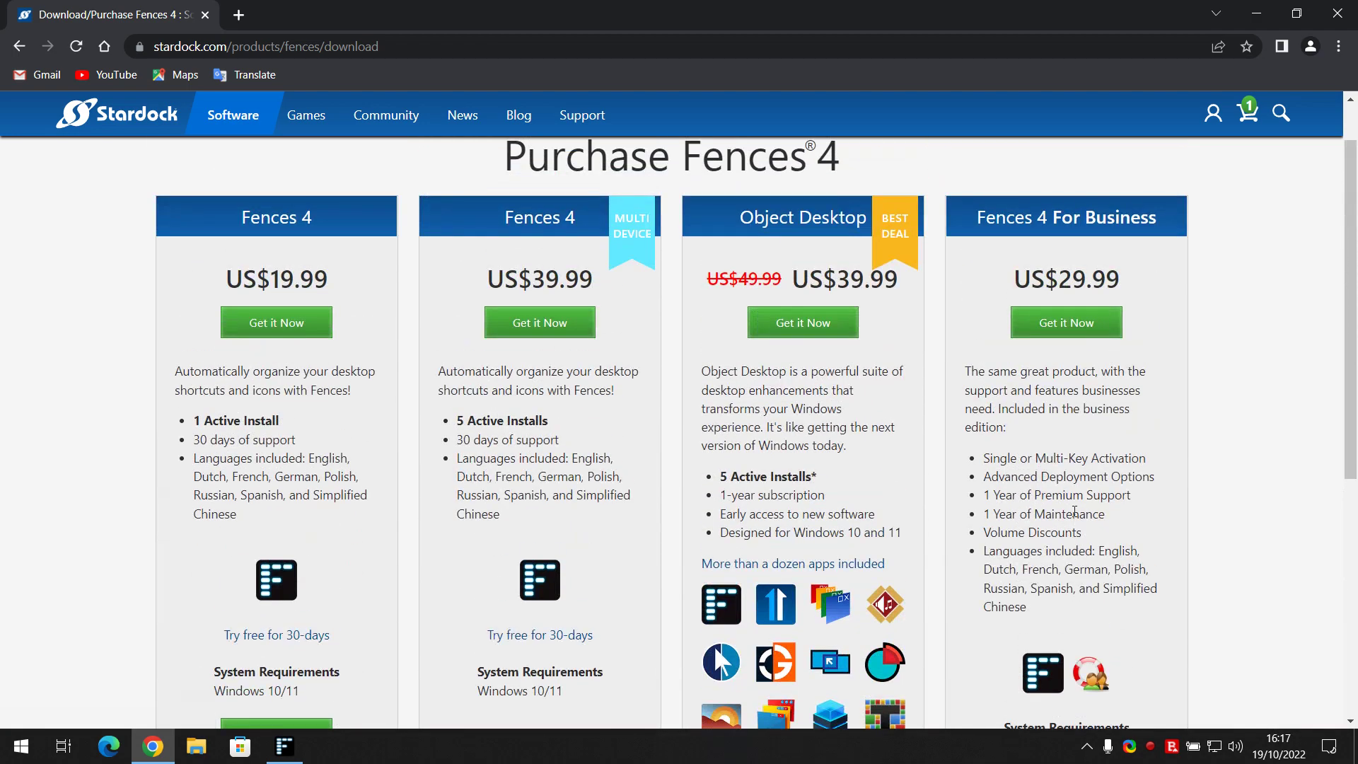
Minimize Chrome, return Fences 4 to its Home page, and minimize it to show the desktop.
click(1256, 13)
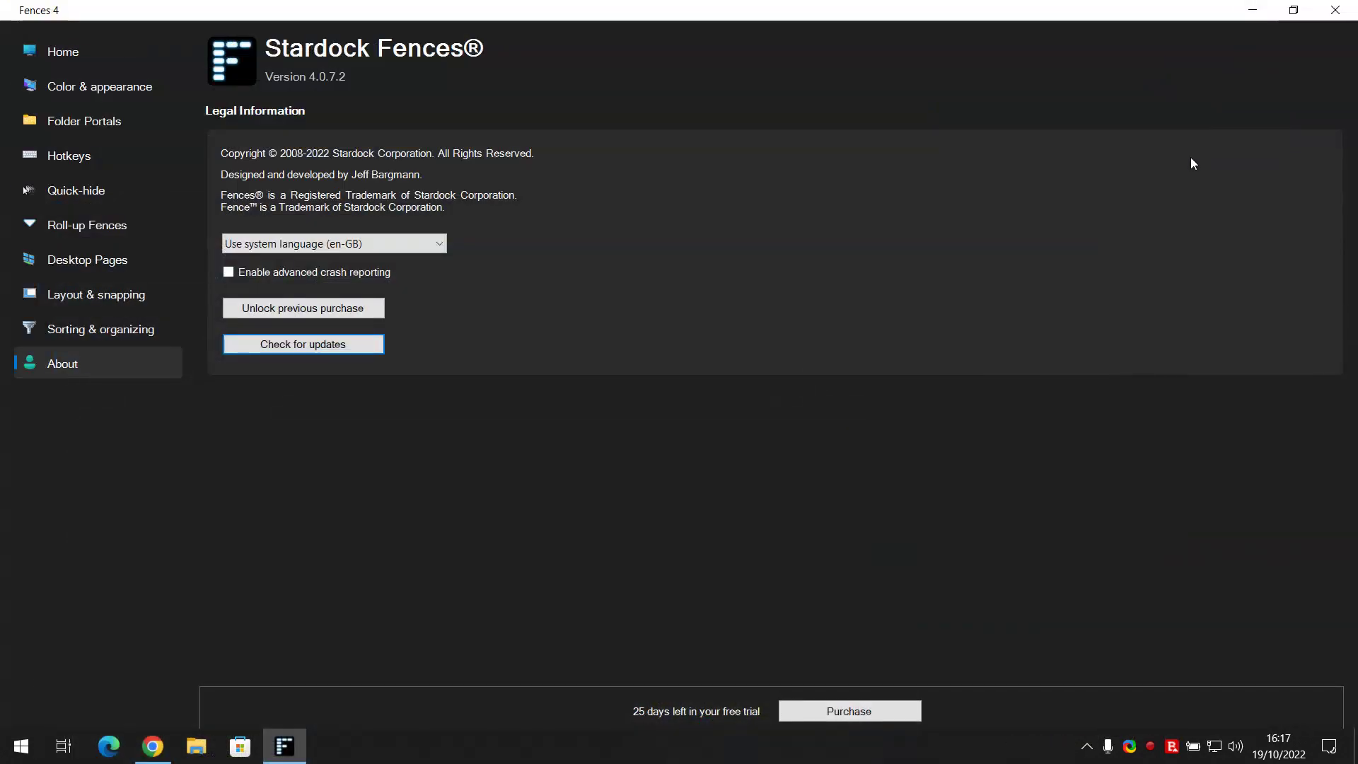
click(61, 55)
scroll(564, 413, up, 4)
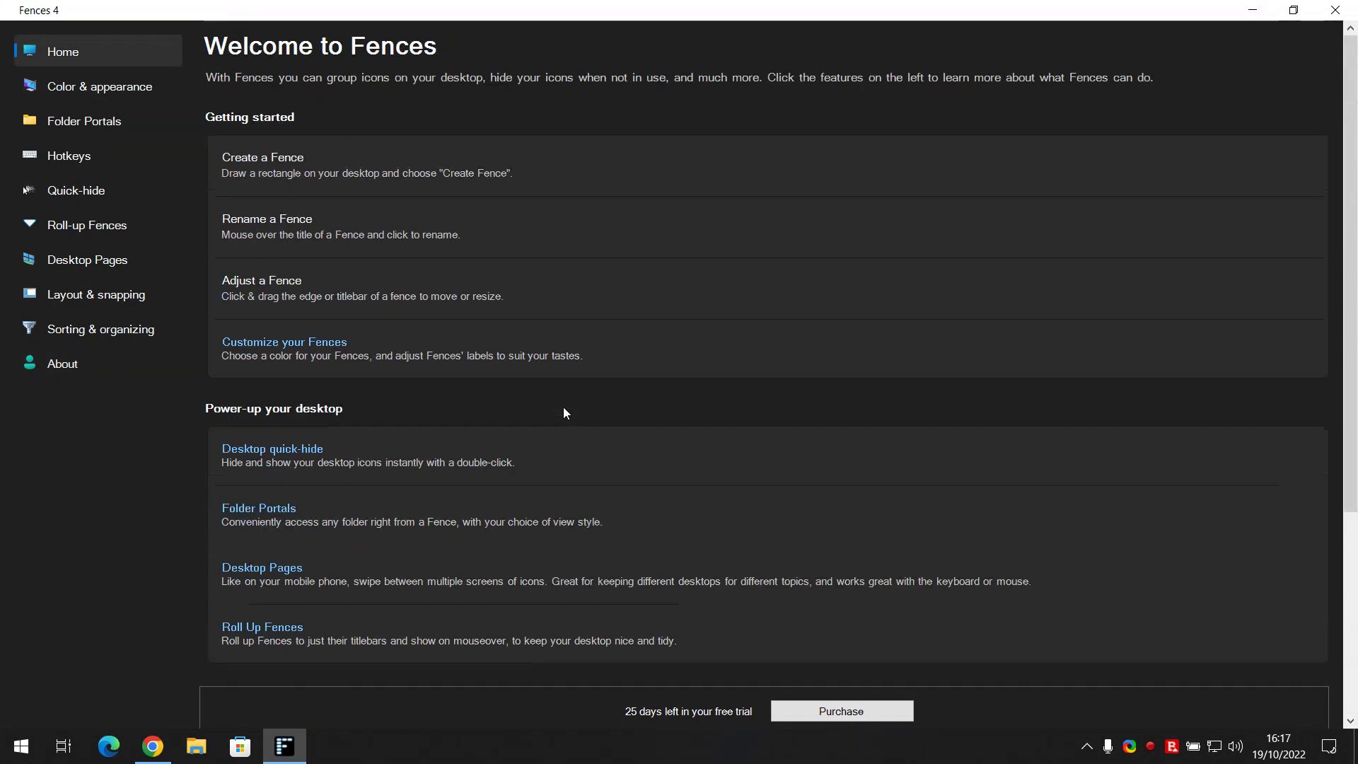
click(1252, 10)
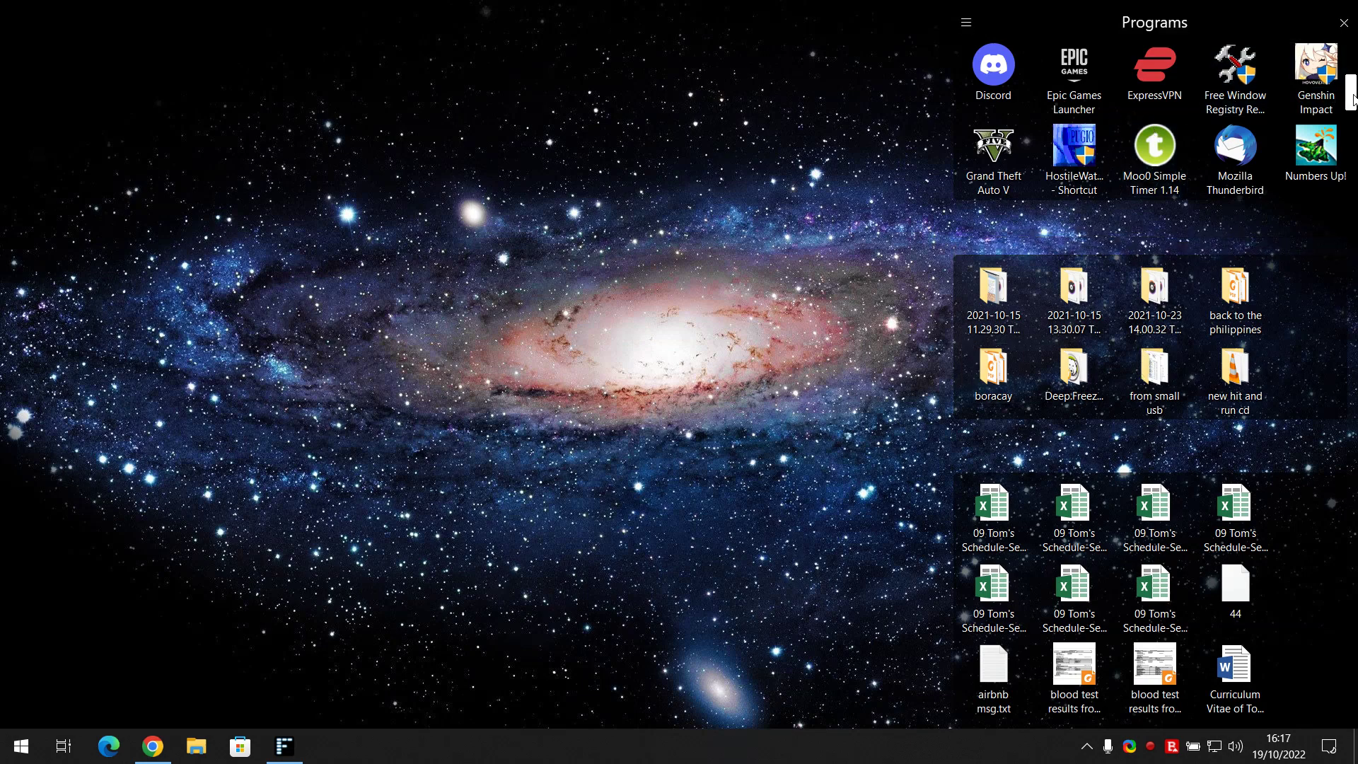
Scroll through the Programs, Folders and Files & Documents fences on the desktop.
drag(1352, 92, 1340, 154)
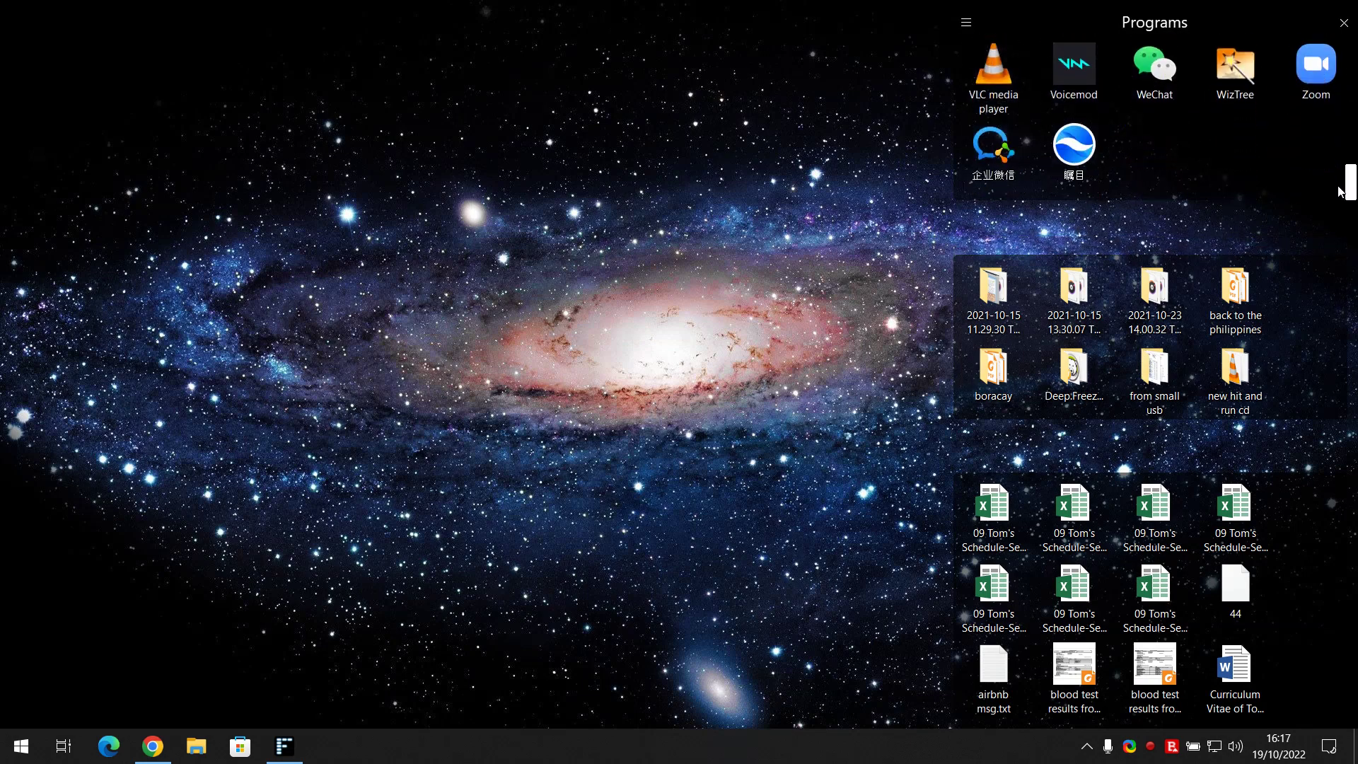
drag(1342, 290, 1342, 367)
drag(1346, 531, 1275, 499)
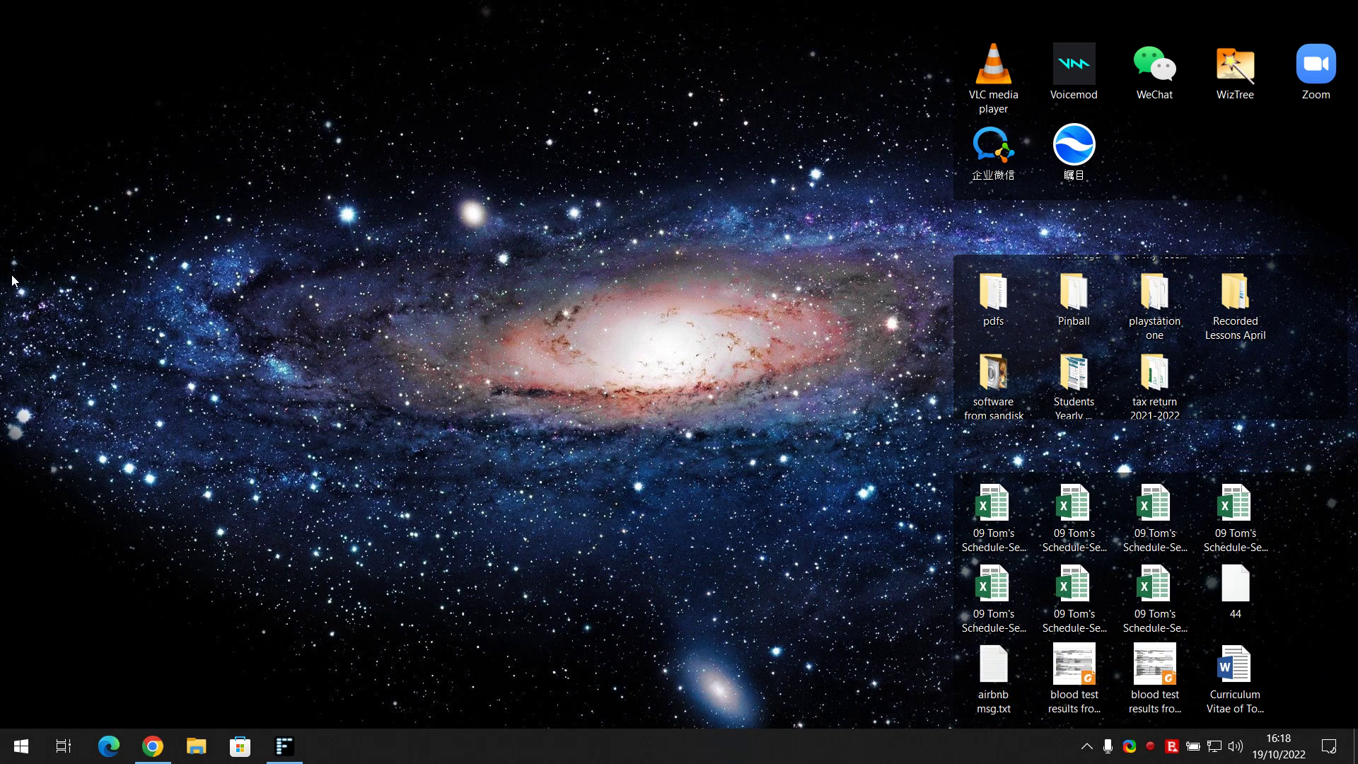